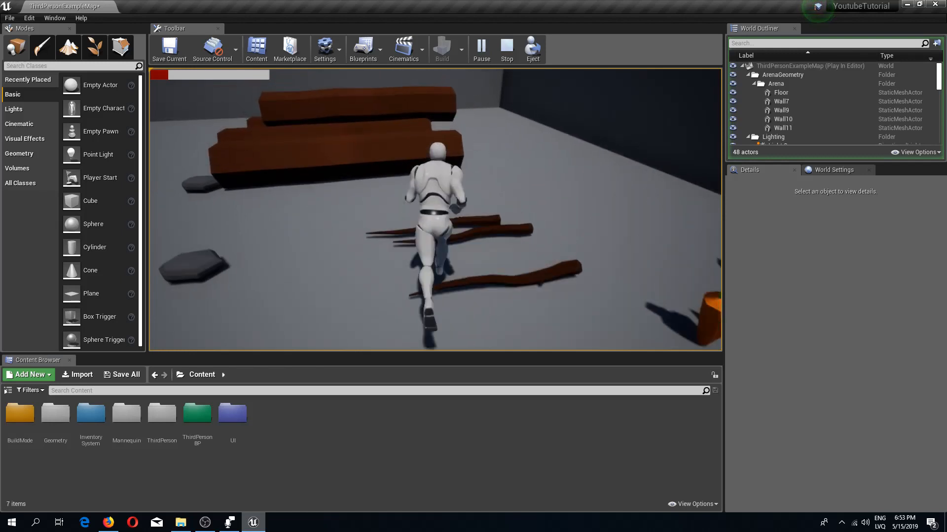
- Run the character around the level in the play session to examine the current mannequin, and end the session
key(w)
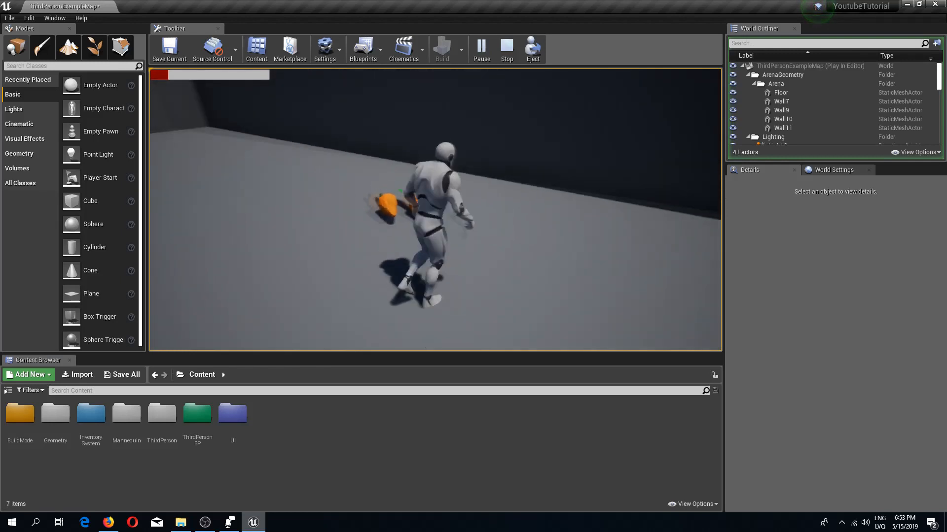
key(d)
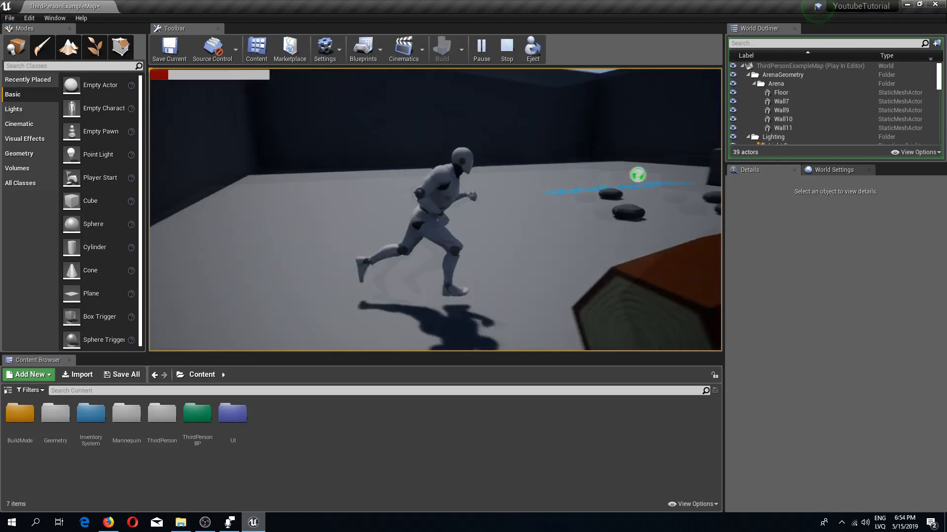
key(space)
key(s)
key(w)
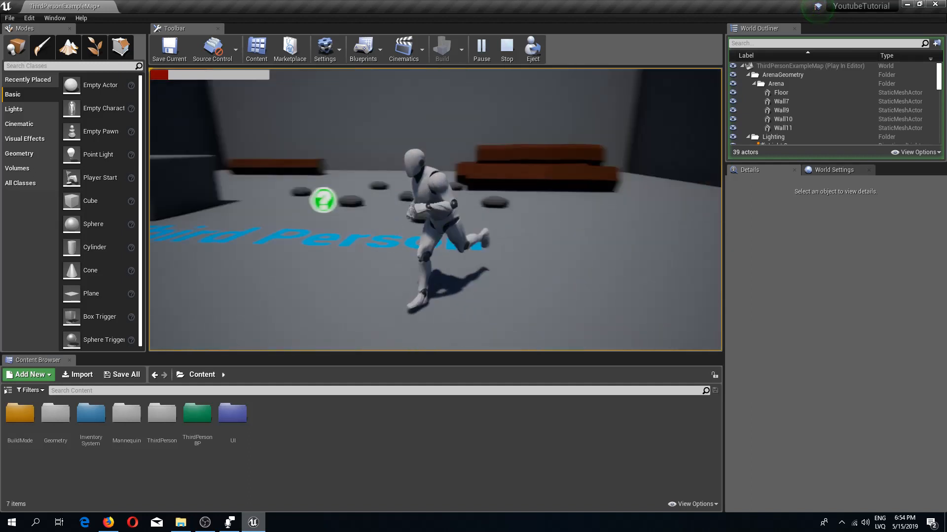
key(w)
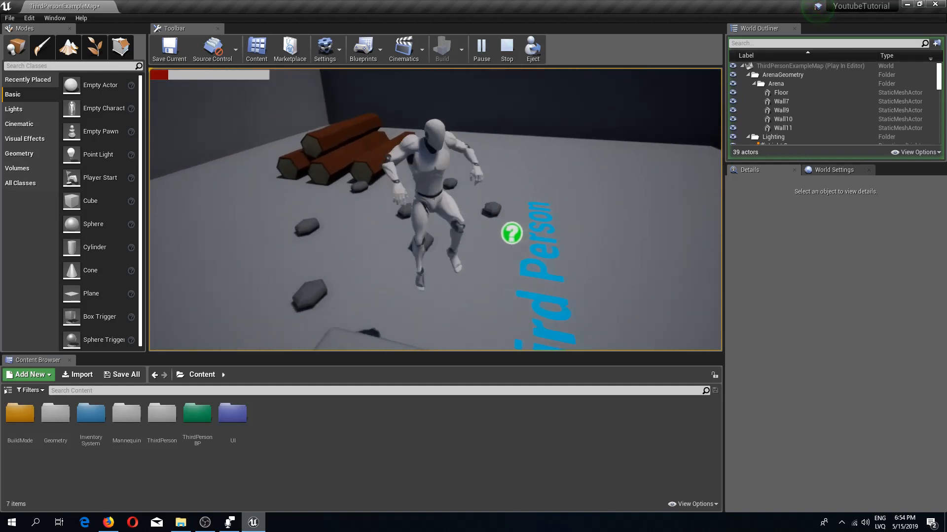
key(s)
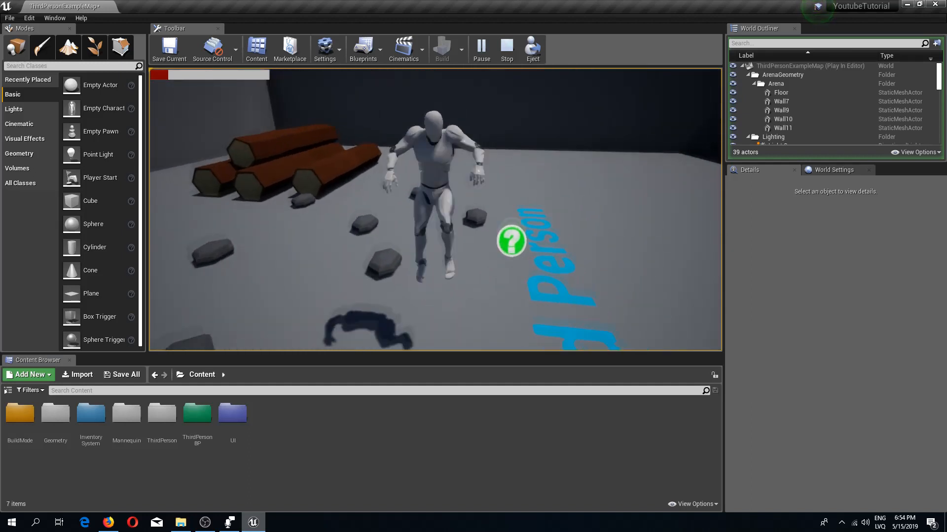
key(w)
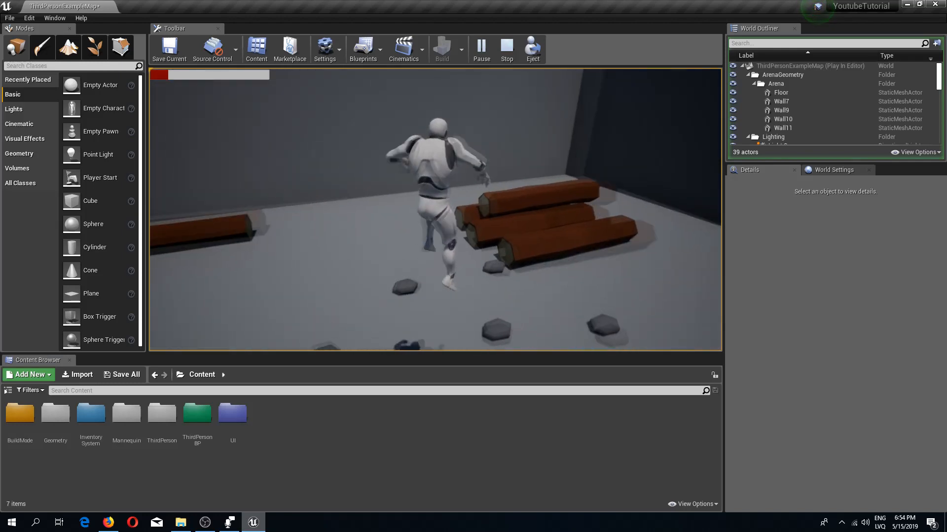
key(Escape)
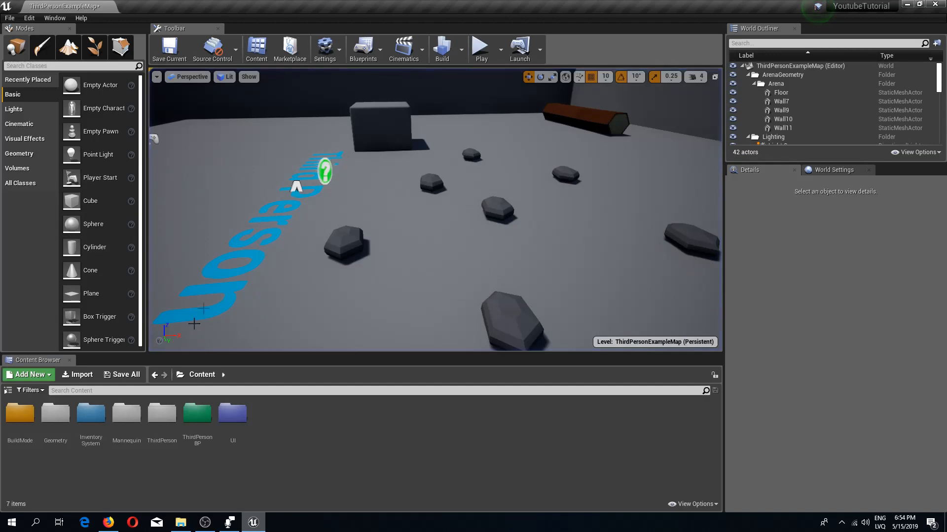
- Switch to File Explorer, open the Skeletal folder inside Character and examine its FBX files from BaseCharFemale.fbx to Top.fbx
click(180, 522)
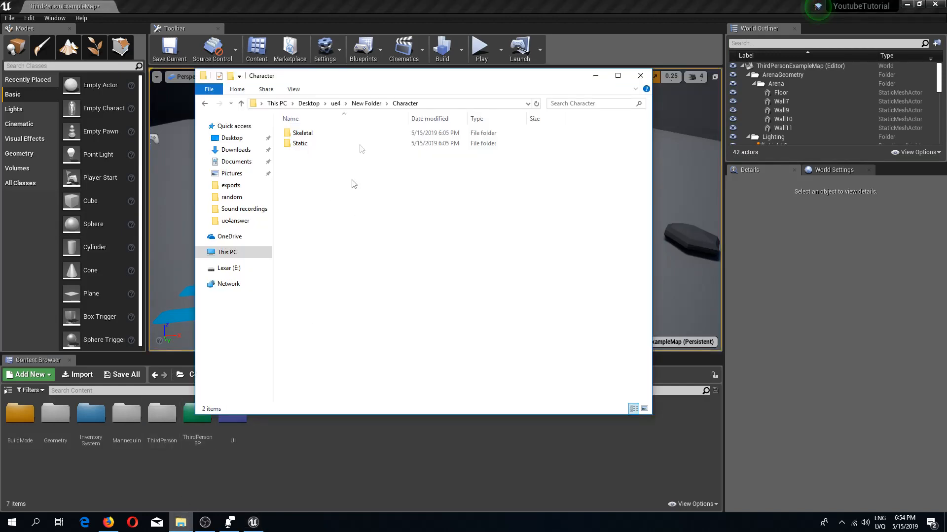
mouse_move(373, 91)
mouse_down()
mouse_move(401, 106)
mouse_move(366, 65)
mouse_move(366, 90)
mouse_move(345, 65)
mouse_move(373, 107)
mouse_up()
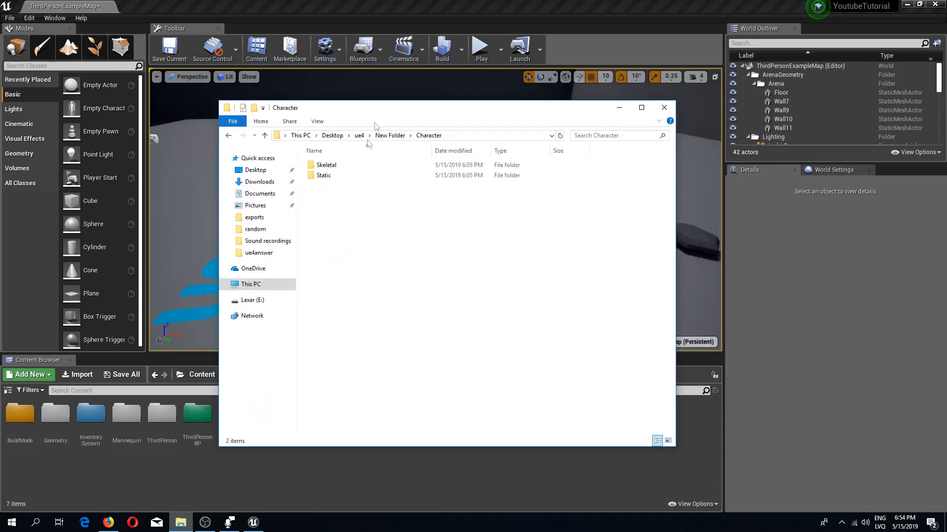
double_click(335, 168)
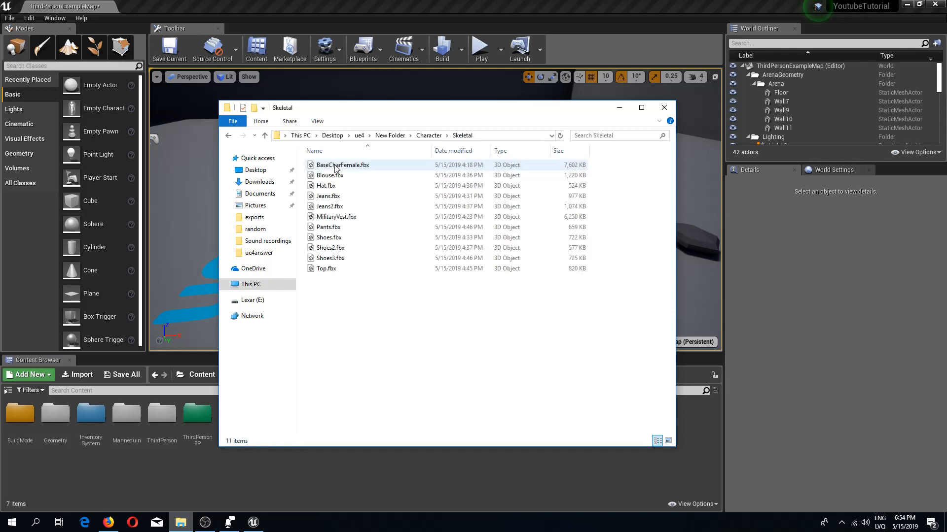
click(340, 269)
click(341, 165)
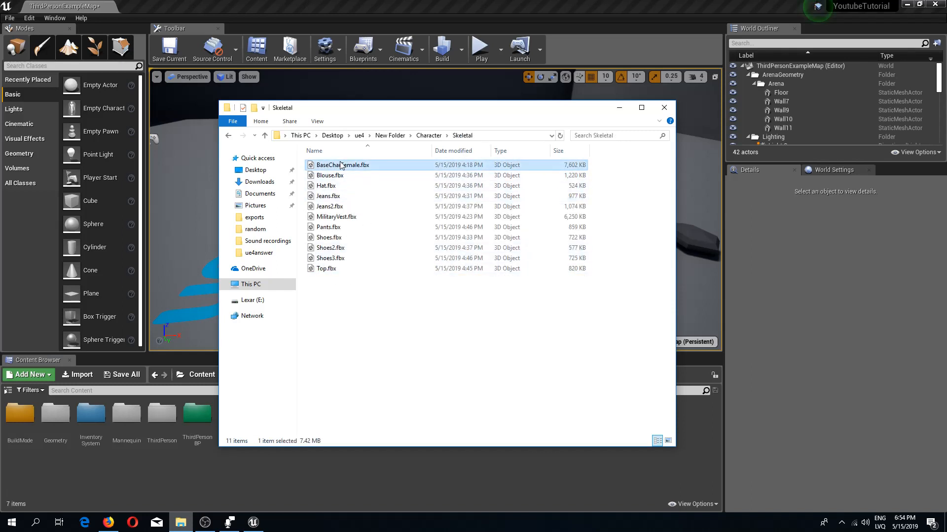
shift+click(327, 268)
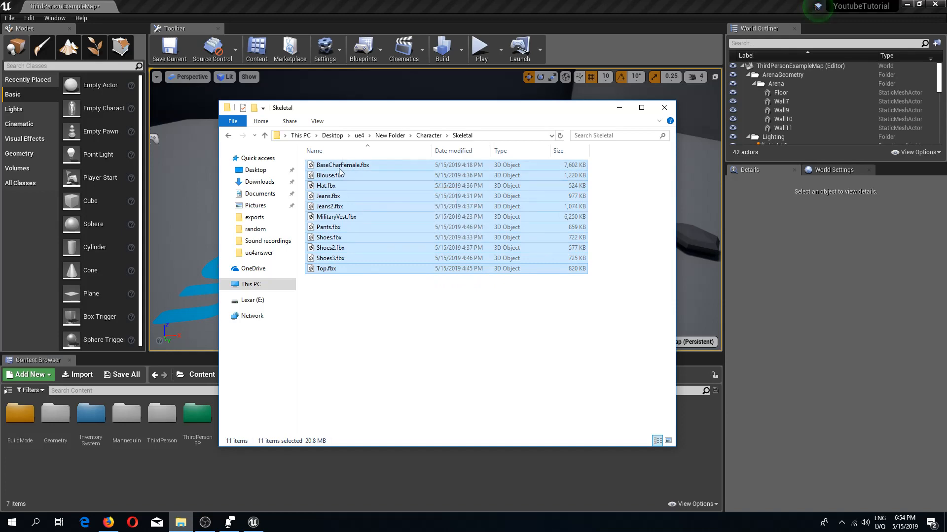
click(312, 166)
- Examine the clothing FBX files in the Skeletal folder, from Blouse.fbx to Top.fbx, separately from the base character
click(203, 475)
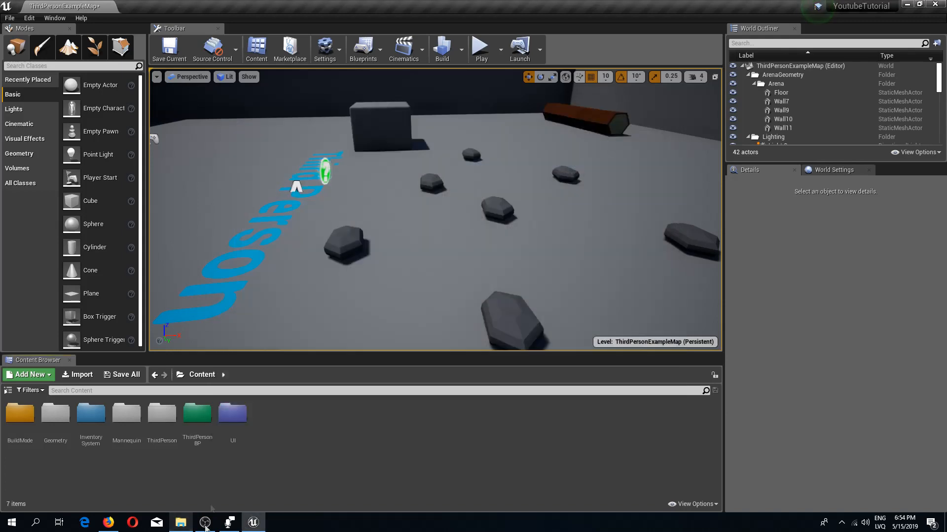
click(181, 523)
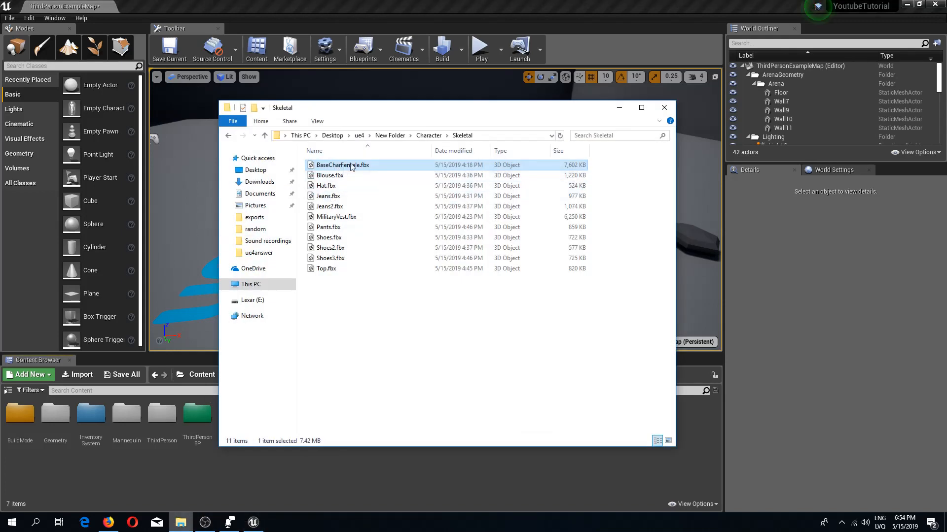
drag(384, 108, 473, 115)
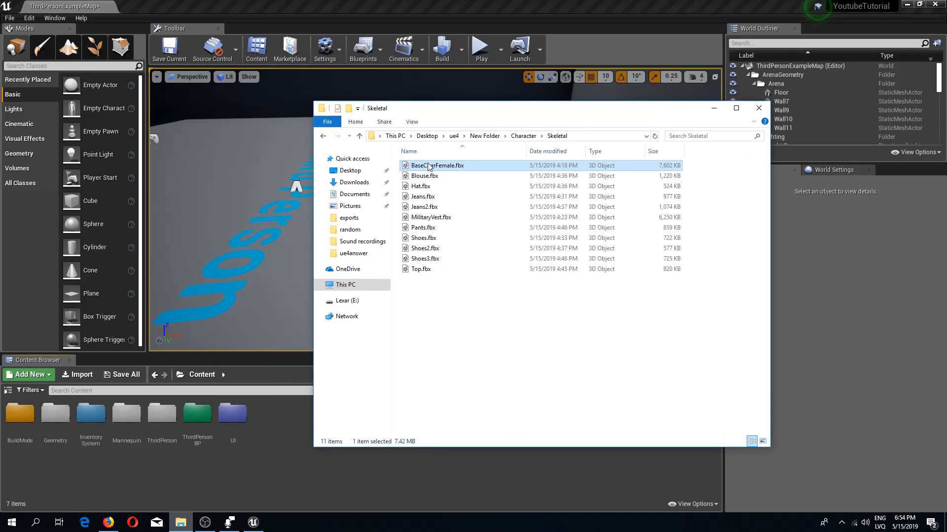
click(424, 176)
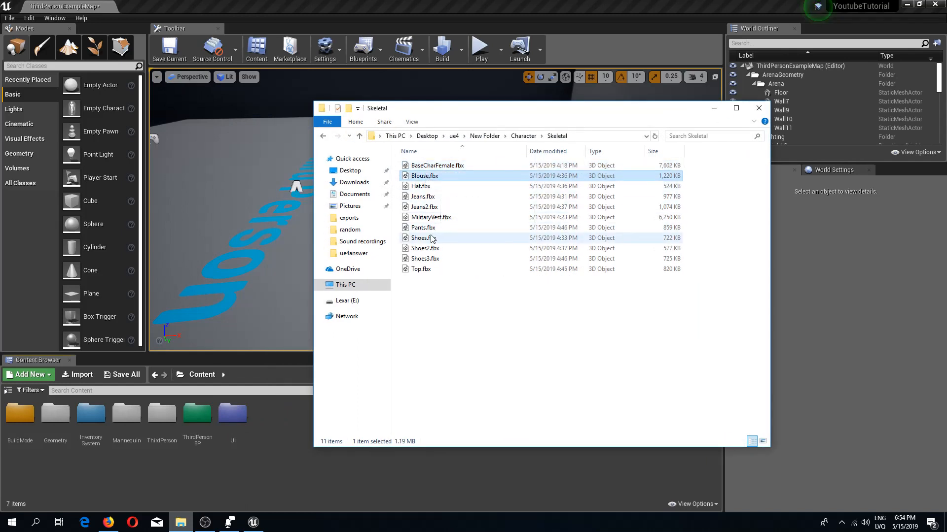
shift+click(421, 267)
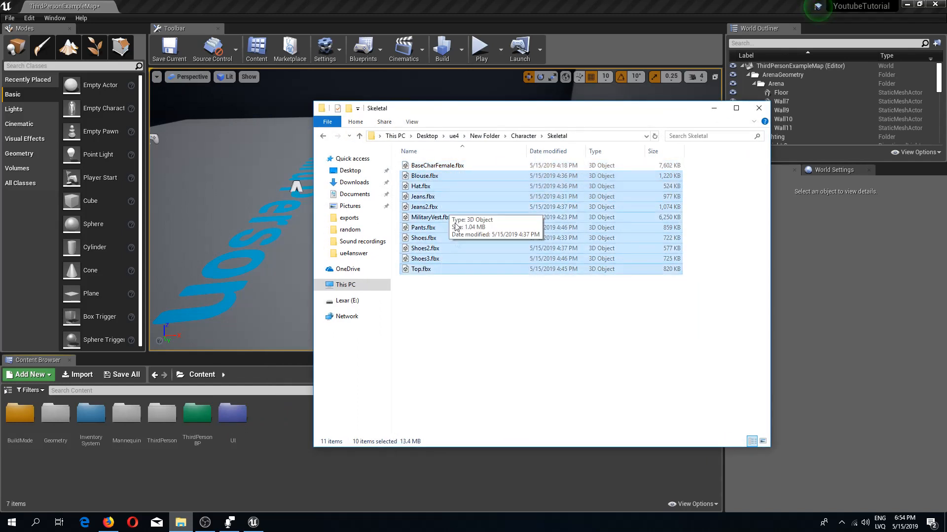
click(469, 311)
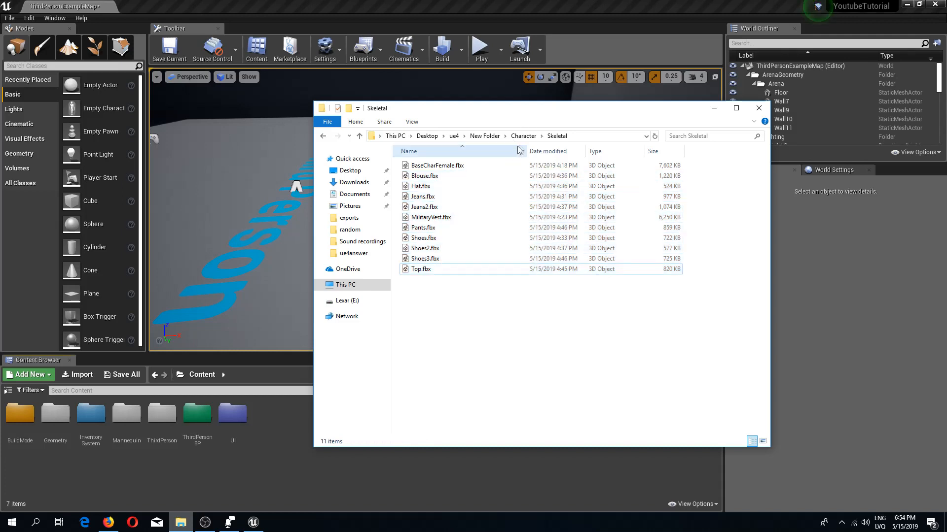
- Examine the static clothing FBX files in the Static folder and return to the files in the Skeletal folder
click(523, 136)
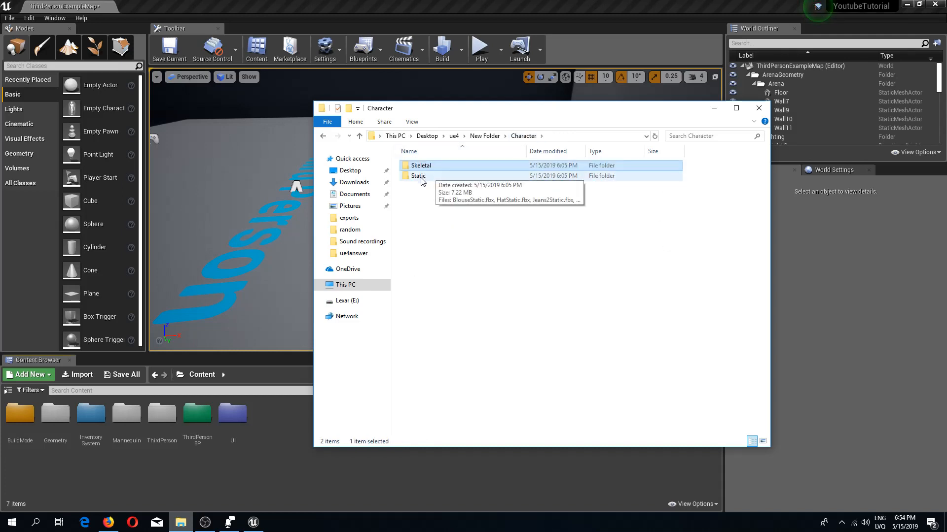
double_click(419, 176)
click(423, 165)
shift+click(428, 259)
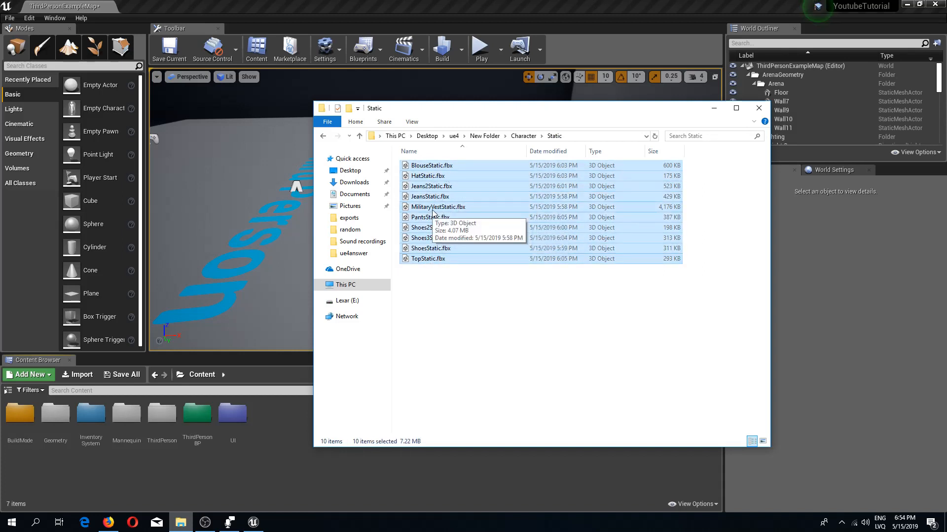
click(523, 136)
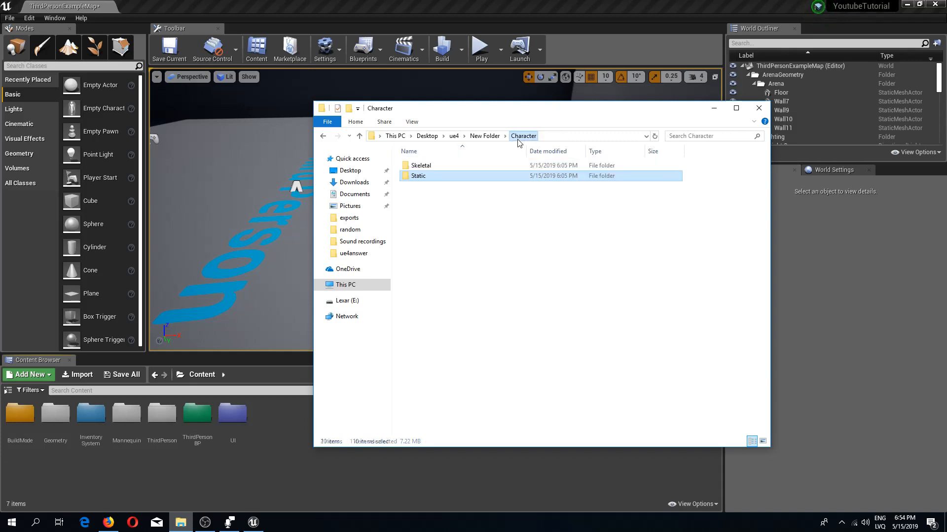
double_click(430, 165)
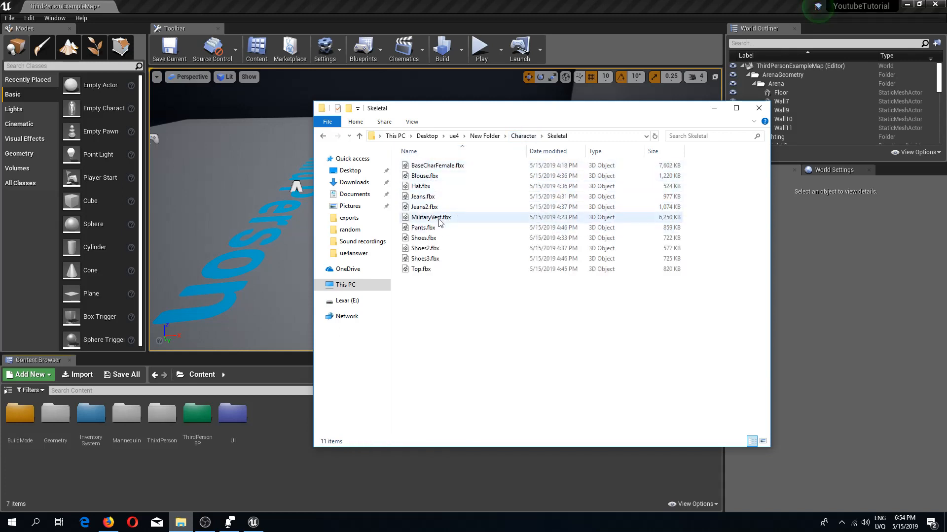
click(436, 165)
shift+click(416, 270)
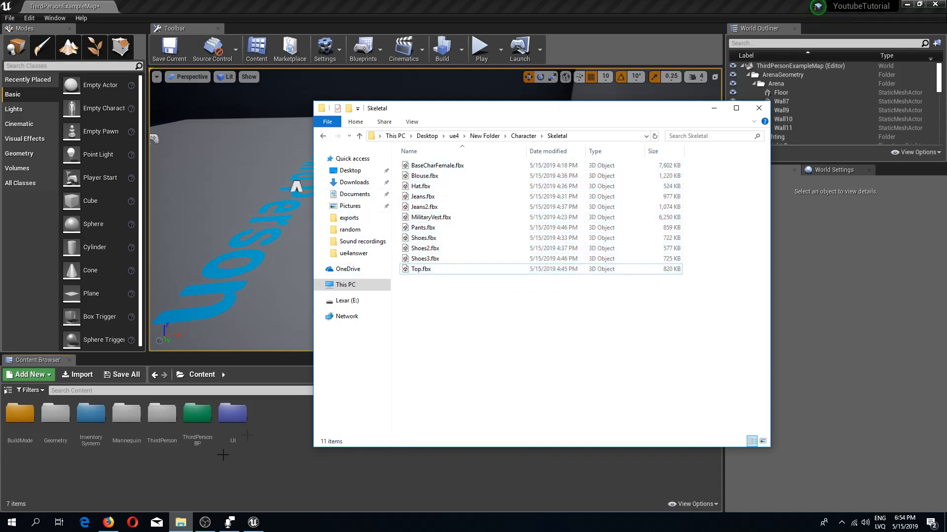
- Switch to Unreal Editor and create a folder named Characters inside the ThirdPersonBP content folder
click(222, 454)
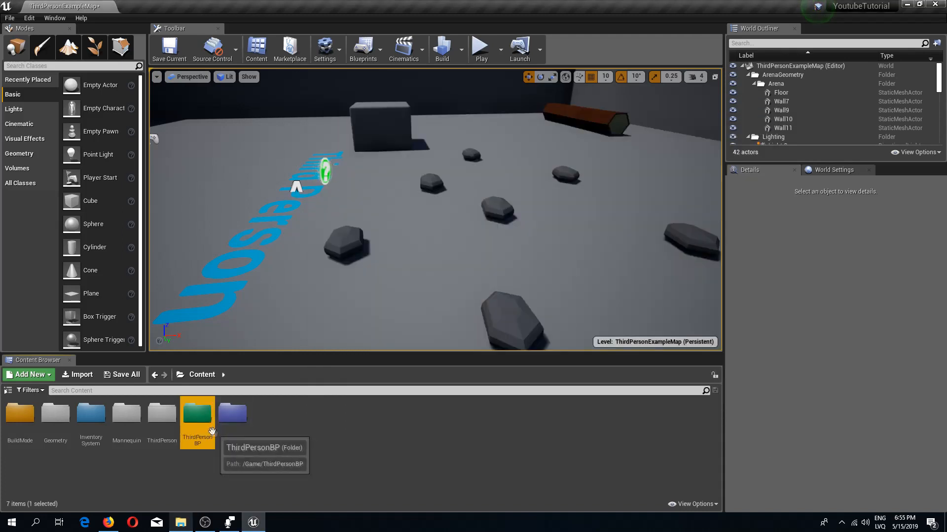
double_click(202, 427)
right_click(160, 424)
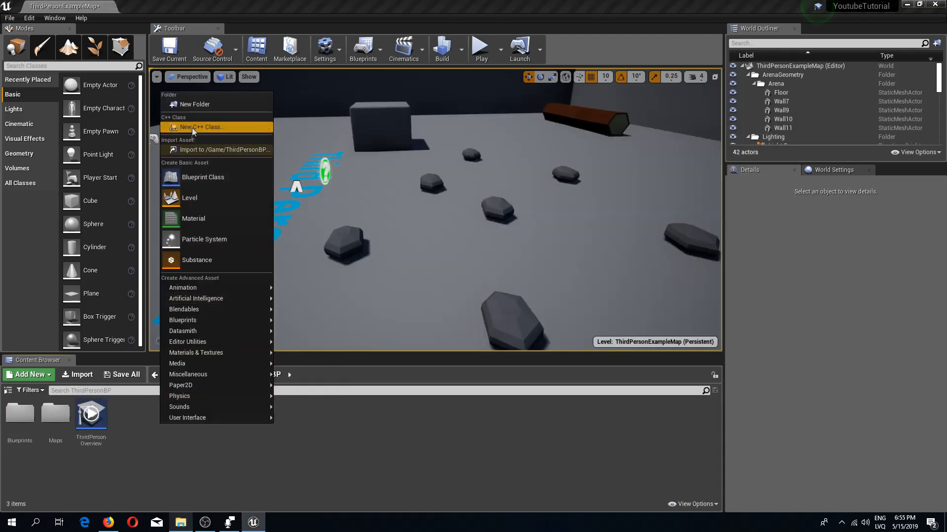
click(191, 105)
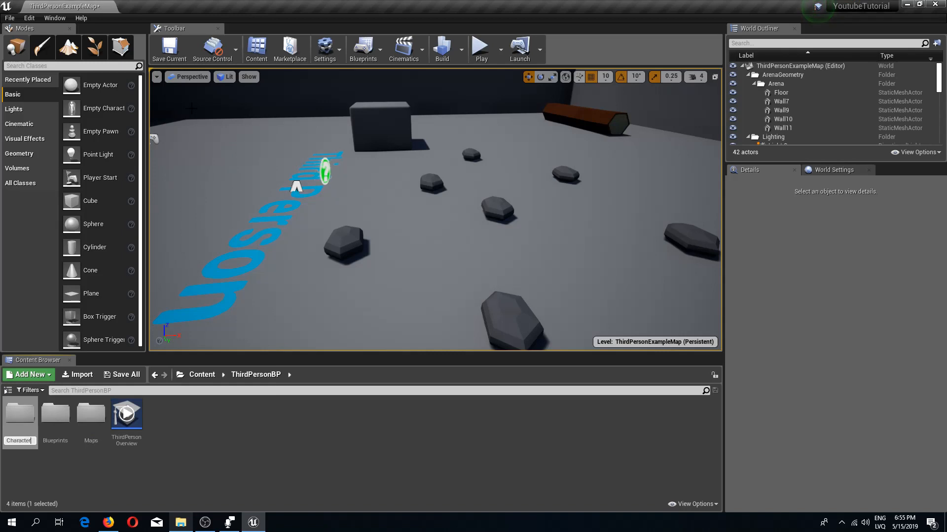
key(Return)
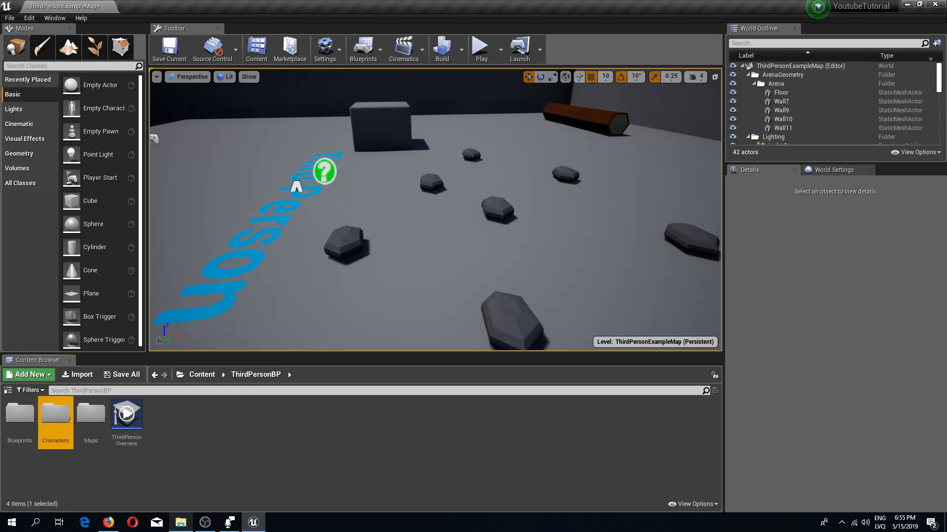
- Create a folder named Female inside the Characters folder and open it
double_click(48, 442)
right_click(96, 437)
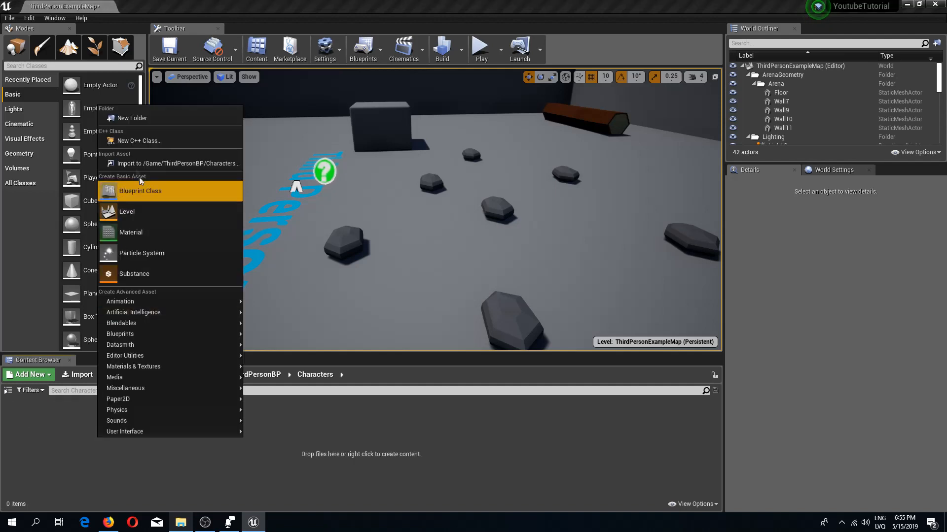
click(142, 118)
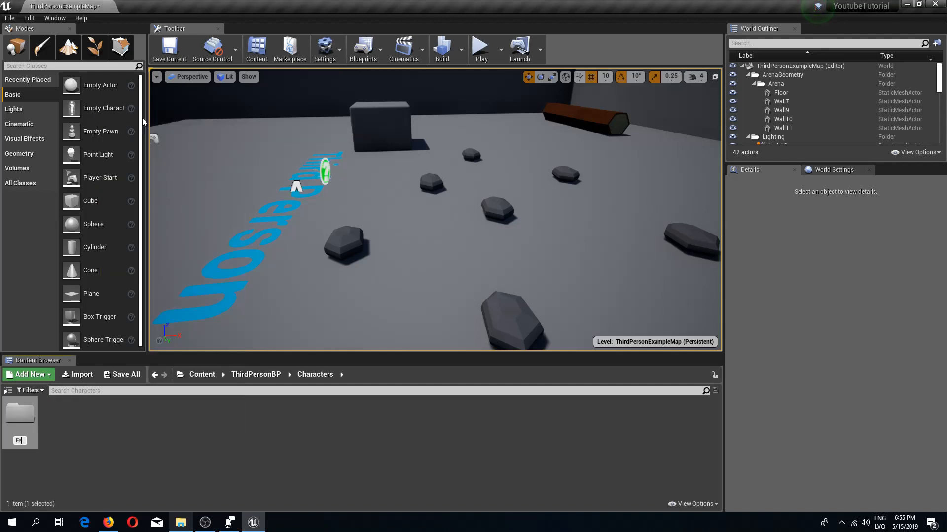
text(Female)
key(Return)
key(Return)
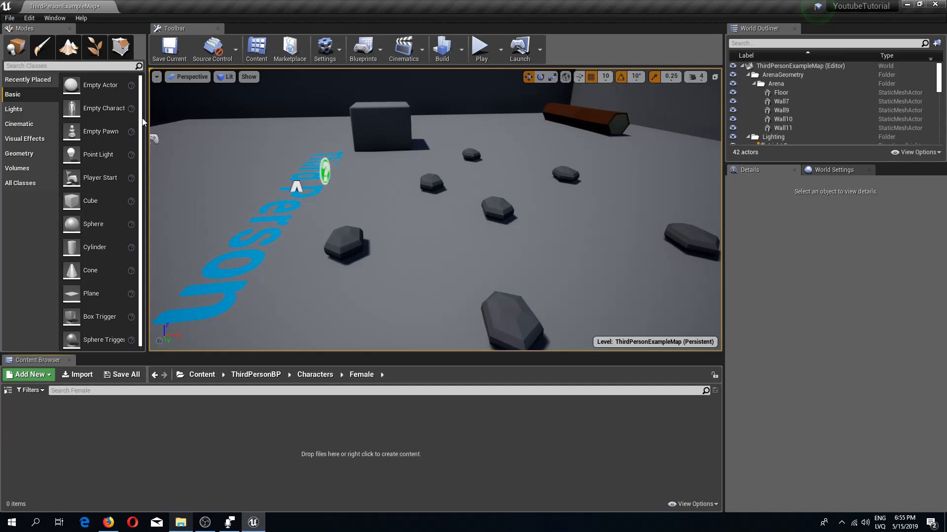
- Bring BaseCharFemale.fbx from the Skeletal folder in File Explorer into the Female content folder for import
click(180, 522)
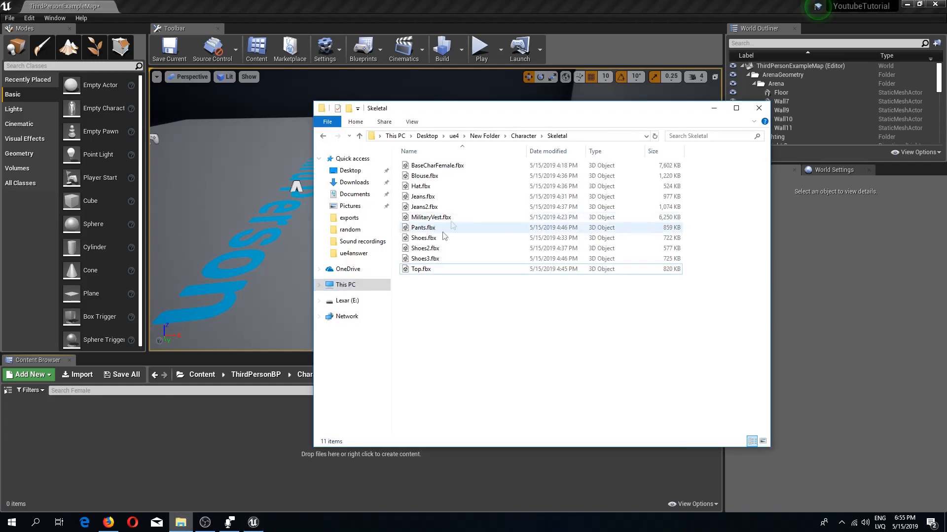
click(440, 167)
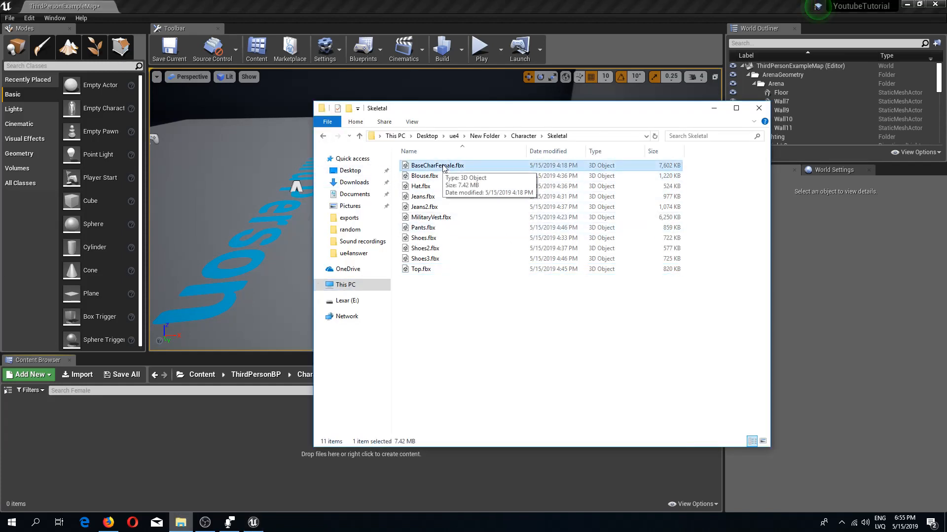
drag(443, 168, 317, 221)
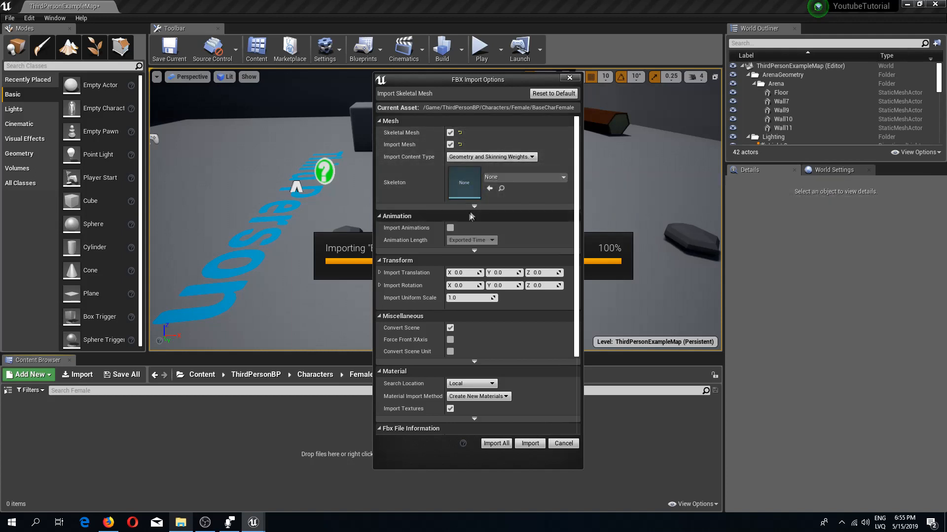
- Enable Use T0 As Ref Pose in the FBX import options and import the base female character
click(474, 207)
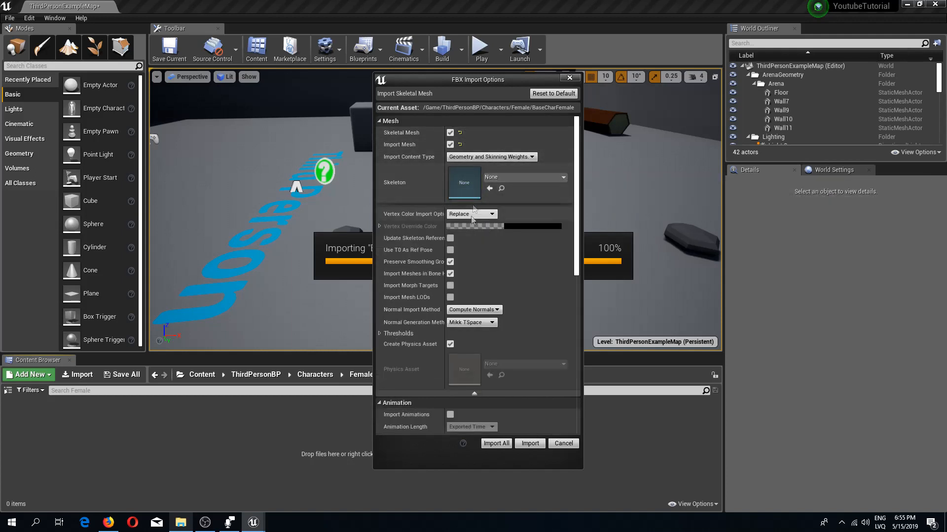
click(474, 394)
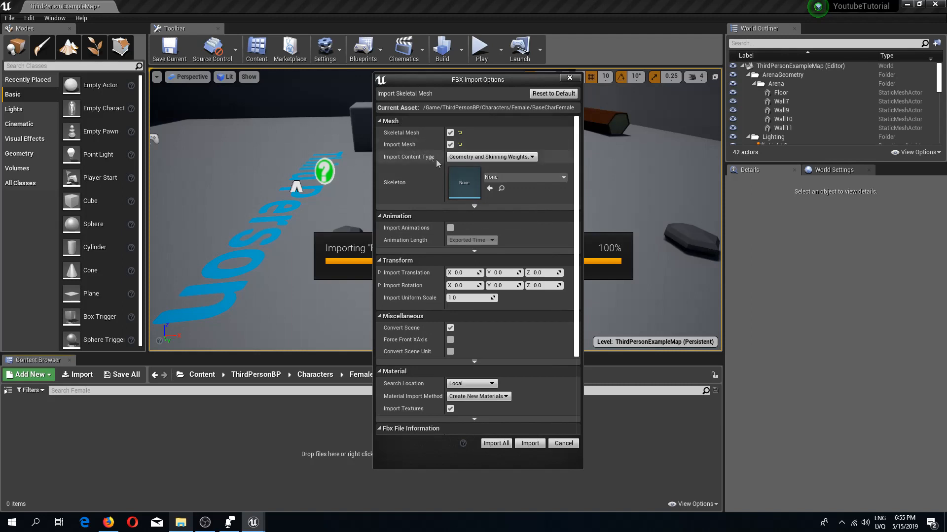
click(474, 207)
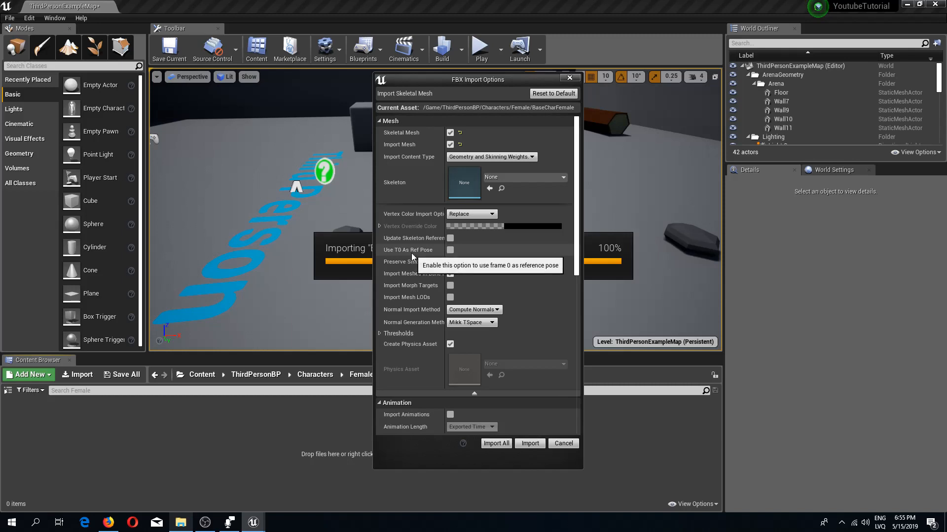
click(449, 251)
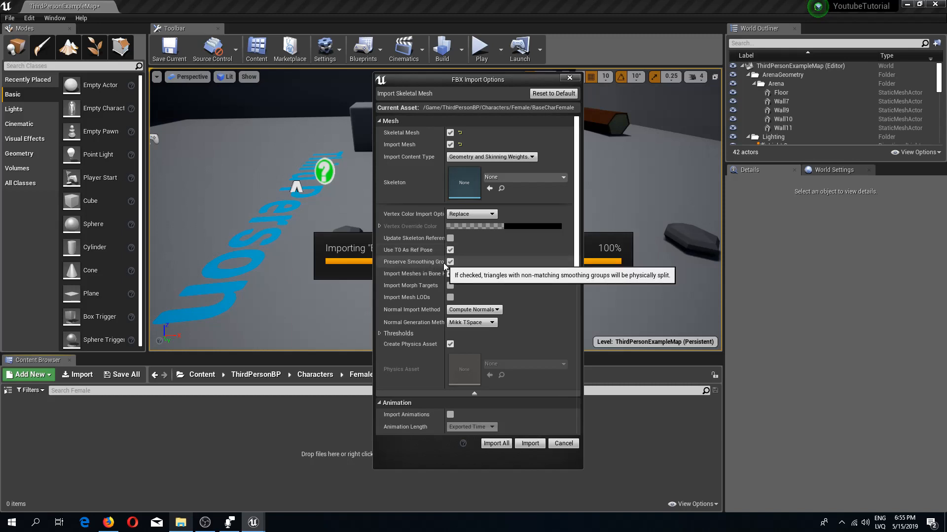
scroll(448, 288, down, 1)
scroll(447, 283, down, 15)
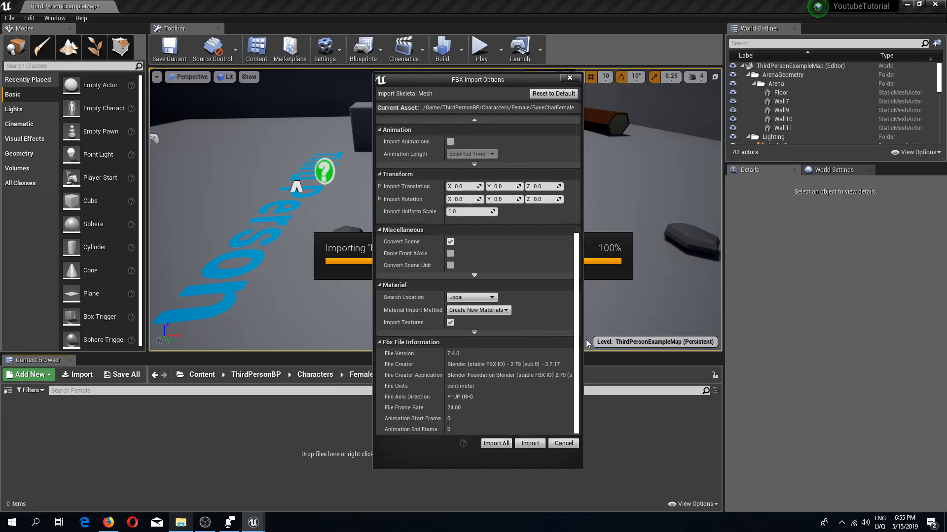
drag(580, 353, 554, 200)
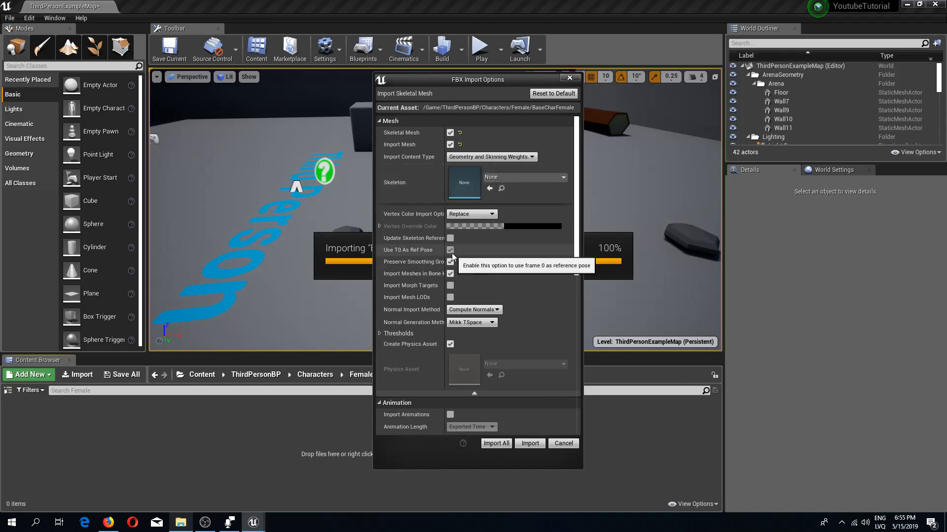
click(501, 444)
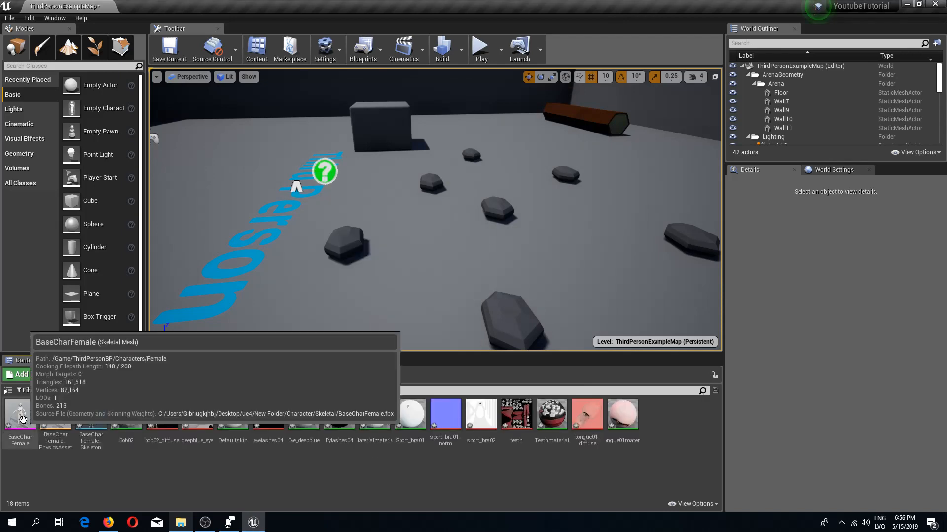
- Examine the bone hierarchy of BaseCharFemale_Skeleton and the BaseCharFemale skeletal mesh, and return to the level editor
double_click(79, 425)
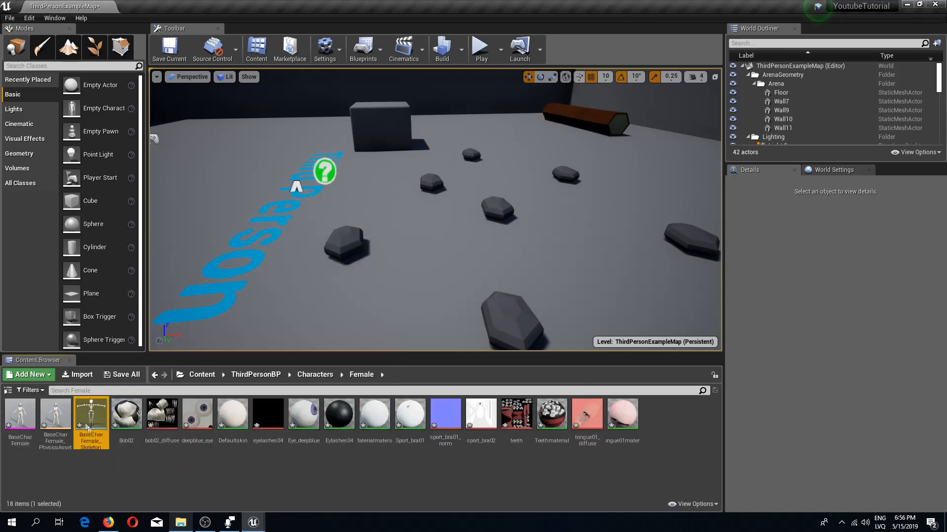
scroll(127, 296, down, 10)
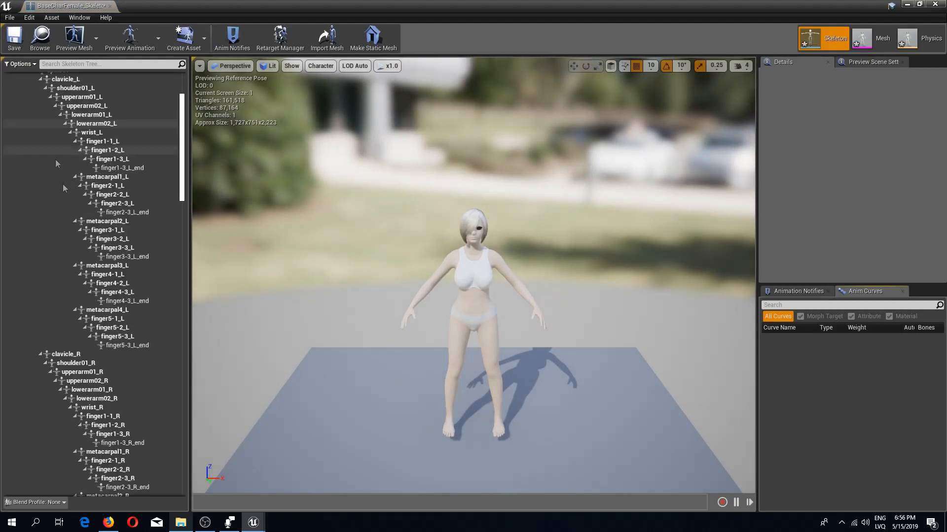
scroll(124, 294, down, 6)
click(177, 212)
drag(181, 212, 184, 123)
click(935, 4)
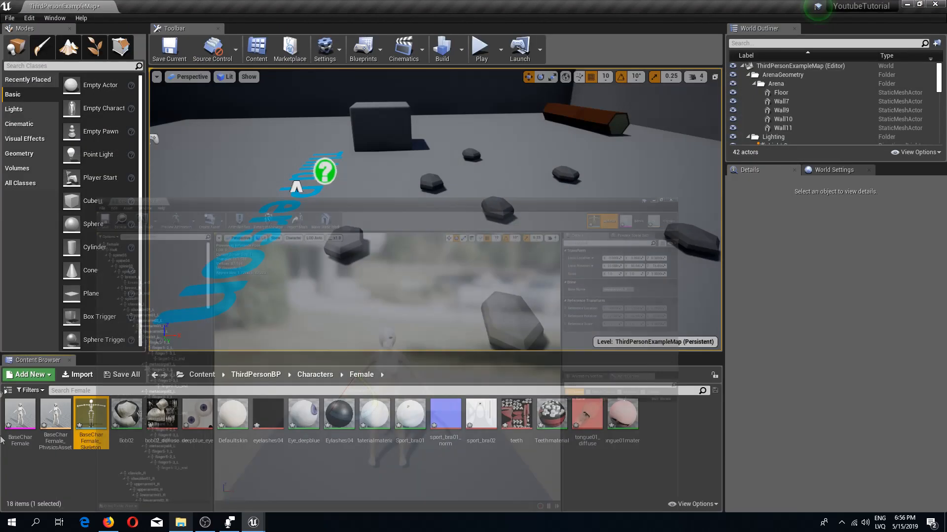
double_click(32, 410)
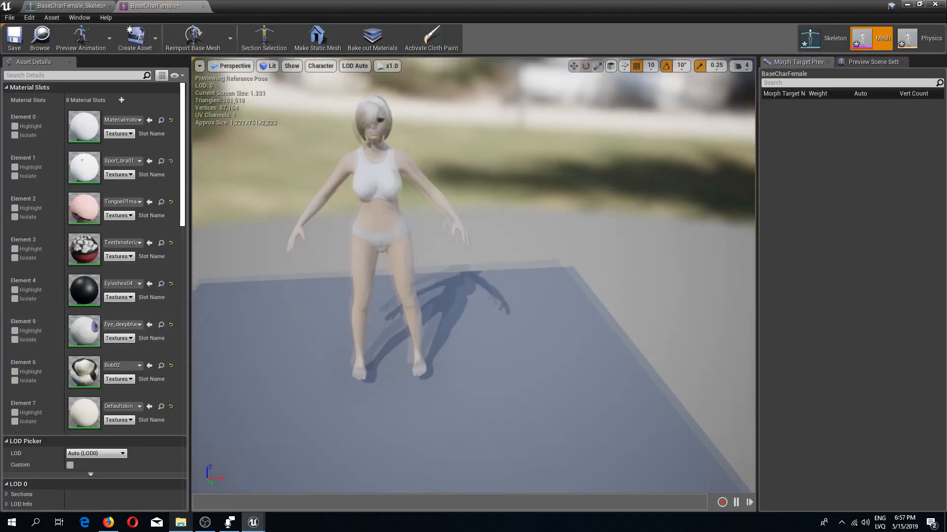
right_drag(473, 276, 449, 340)
mouse_move(511, 216)
right_down()
mouse_move(503, 148)
mouse_move(493, 158)
mouse_move(512, 215)
right_up()
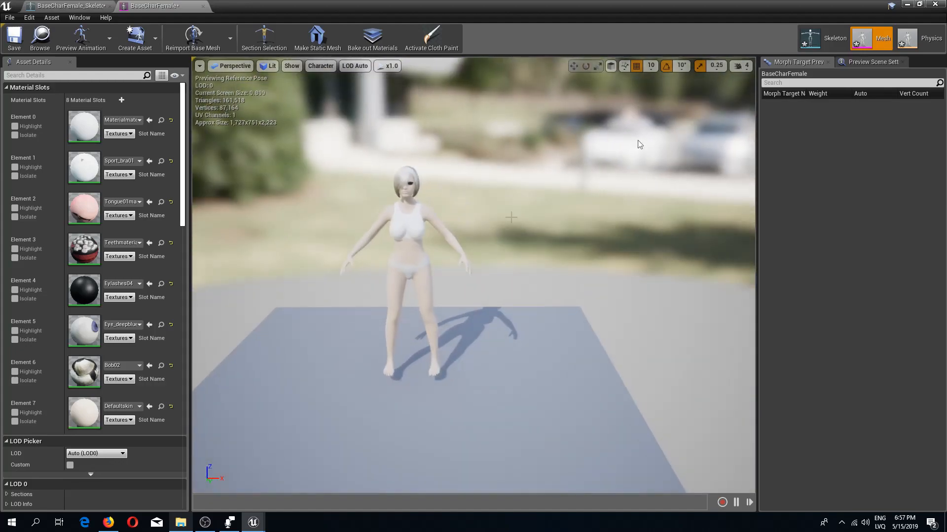
click(907, 3)
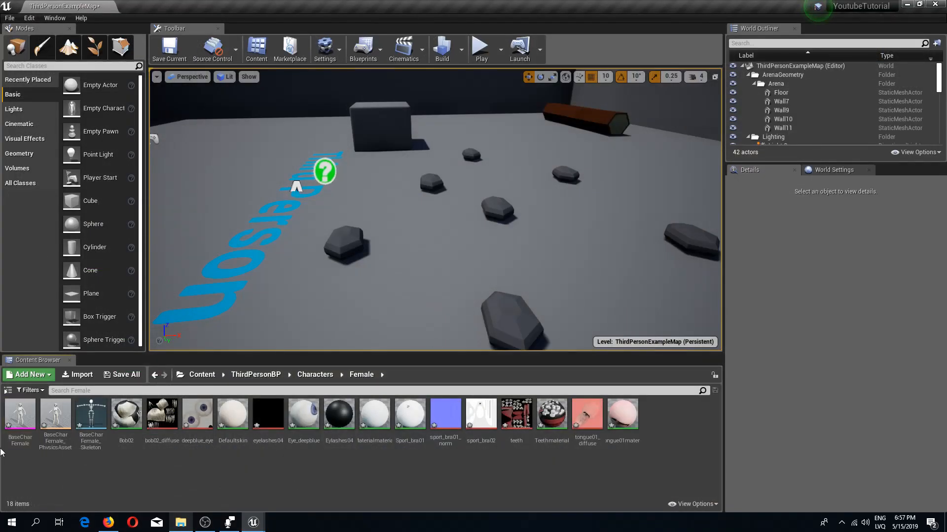
- Create a folder named ClothingSkeletons inside the Female folder and open it
right_click(596, 472)
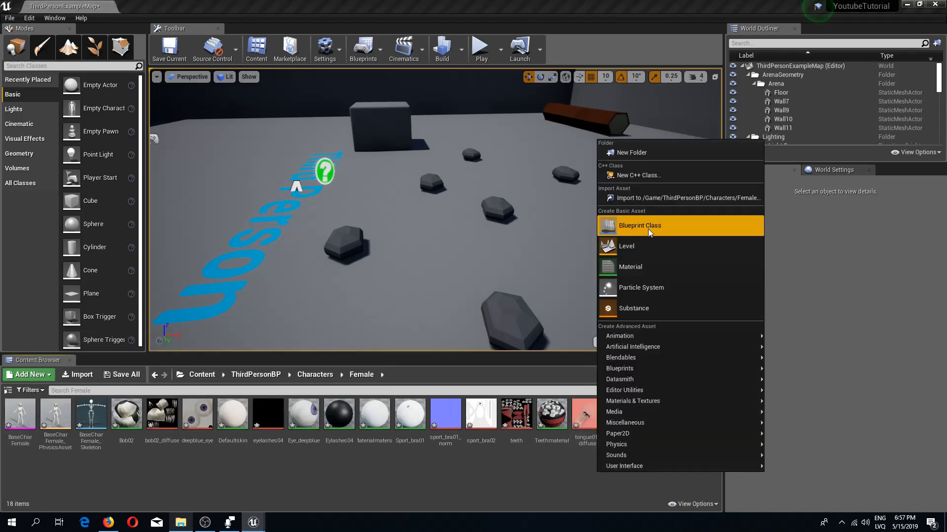
click(631, 153)
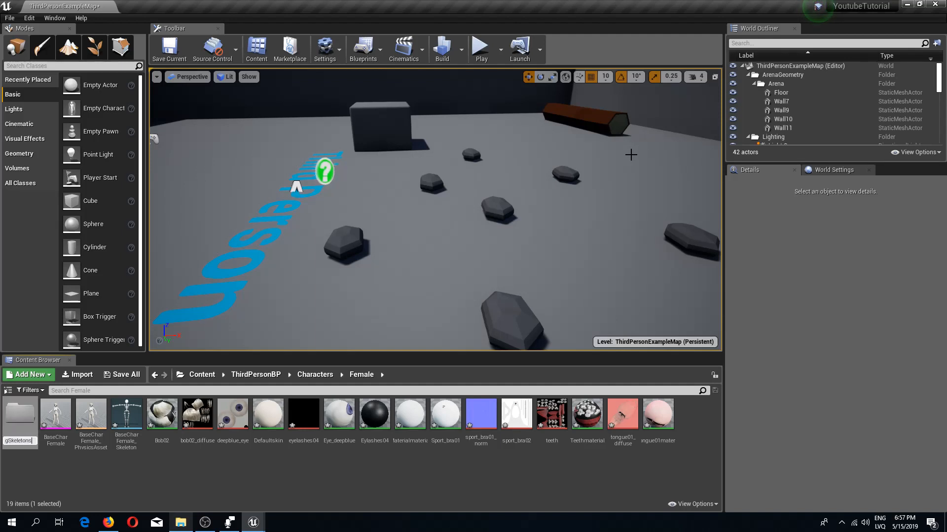
key(Return)
double_click(19, 419)
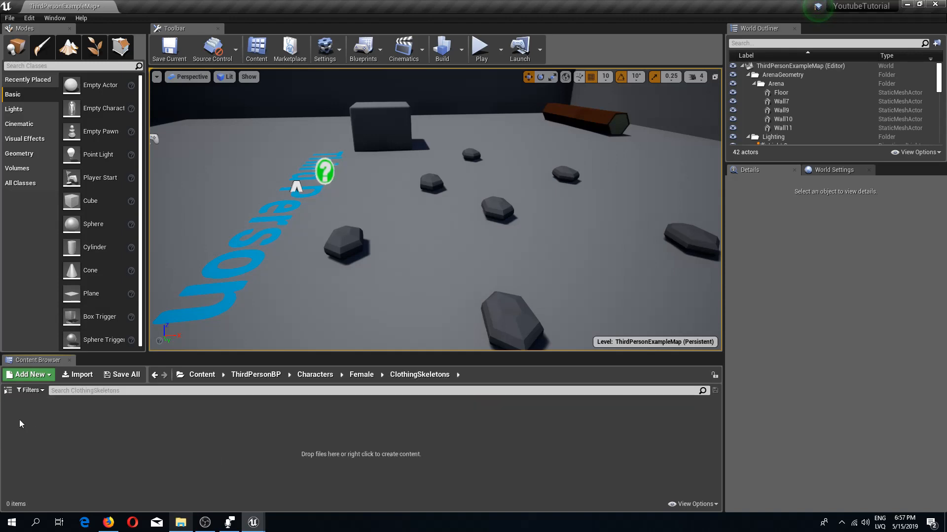
- Import Blouse.fbx through Top.fbx from the Skeletal folder into ClothingSkeletons, using BaseCharFemale_Skeleton as skeleton and Use T0 As Ref Pose enabled
click(180, 523)
drag(472, 311, 424, 177)
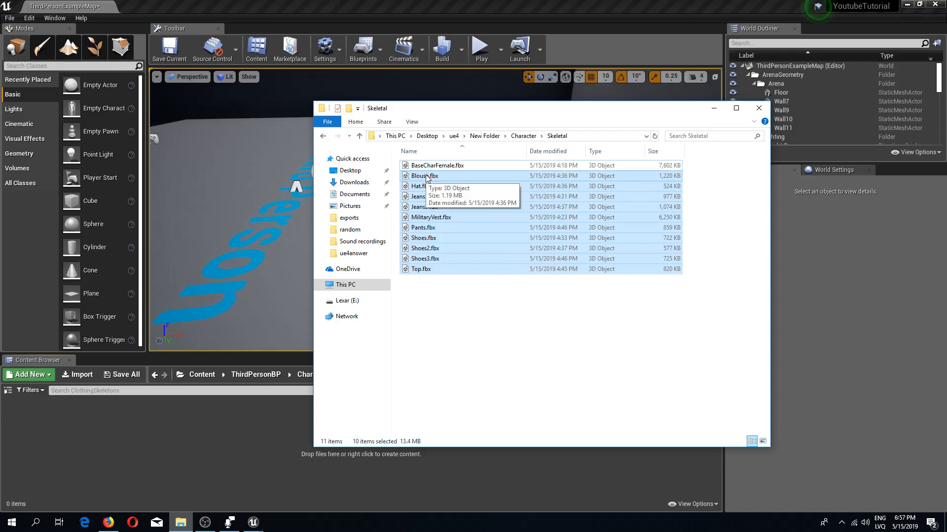
drag(427, 179, 206, 461)
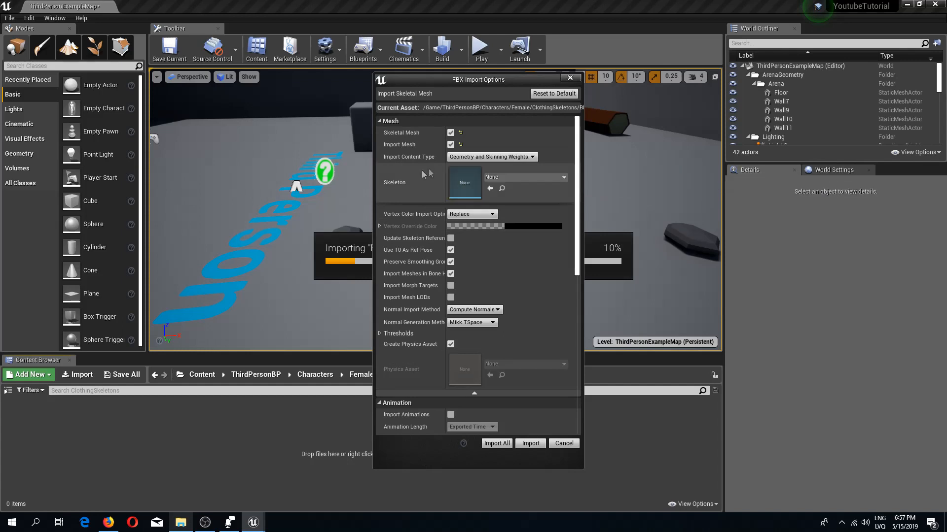
click(504, 178)
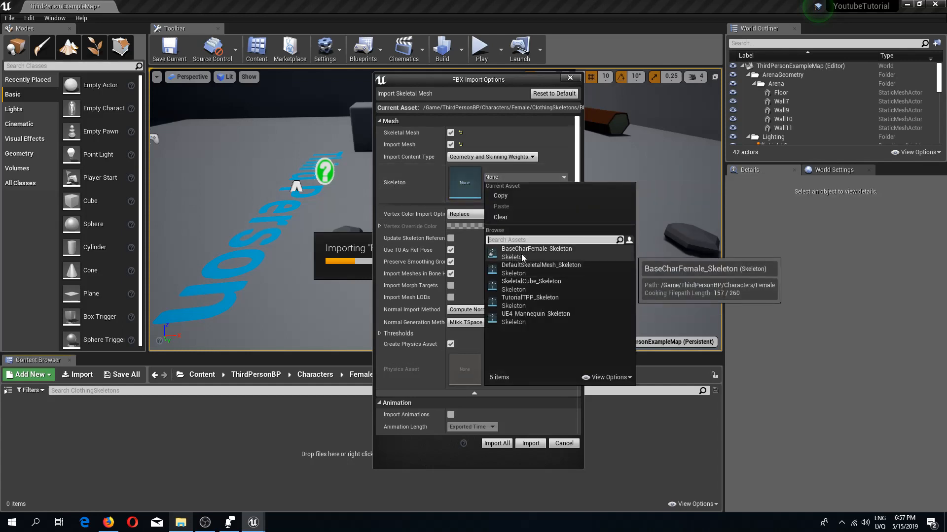
click(556, 252)
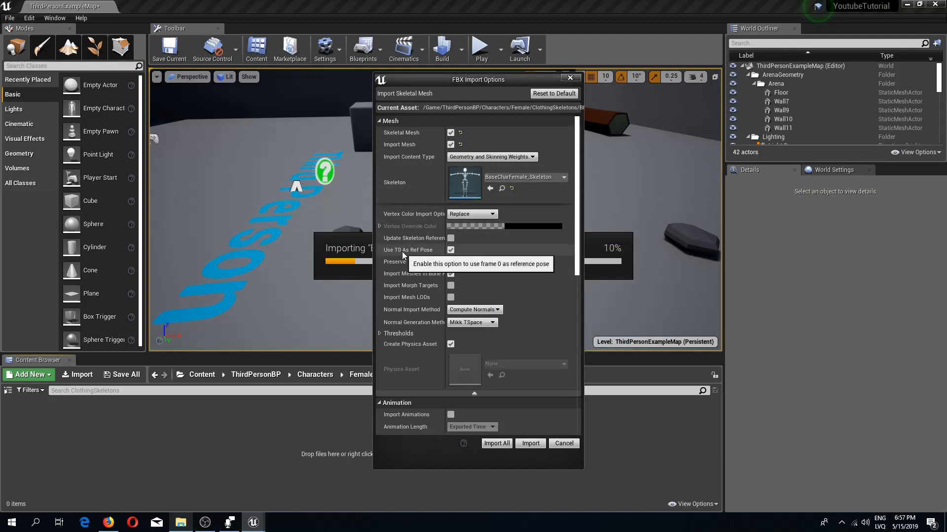
click(449, 250)
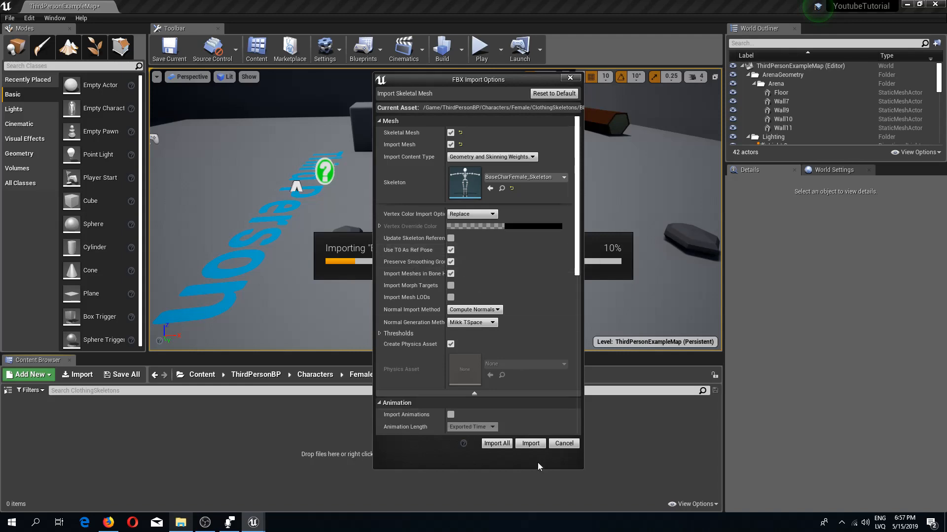
click(495, 444)
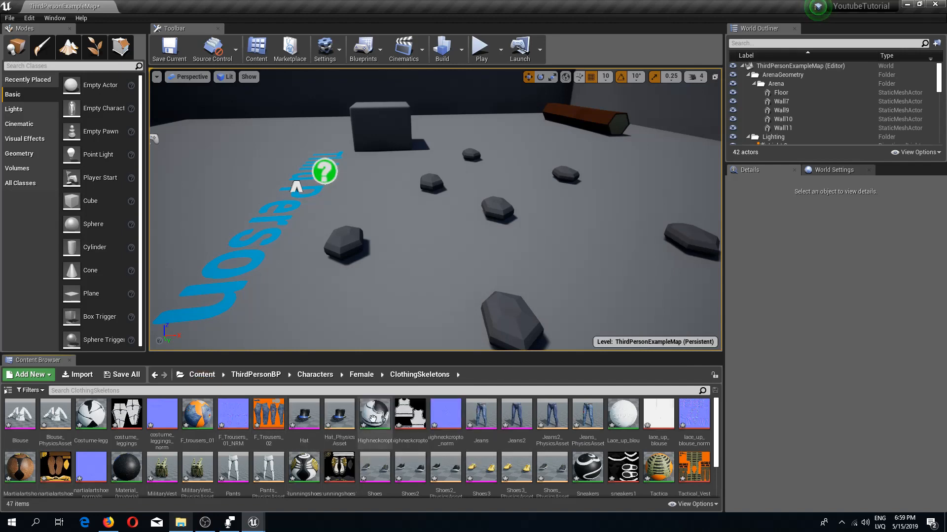
- Look through the imported clothing meshes, physics assets, materials and textures in the ClothingSkeletons folder
scroll(439, 439, down, 2)
scroll(440, 439, up, 2)
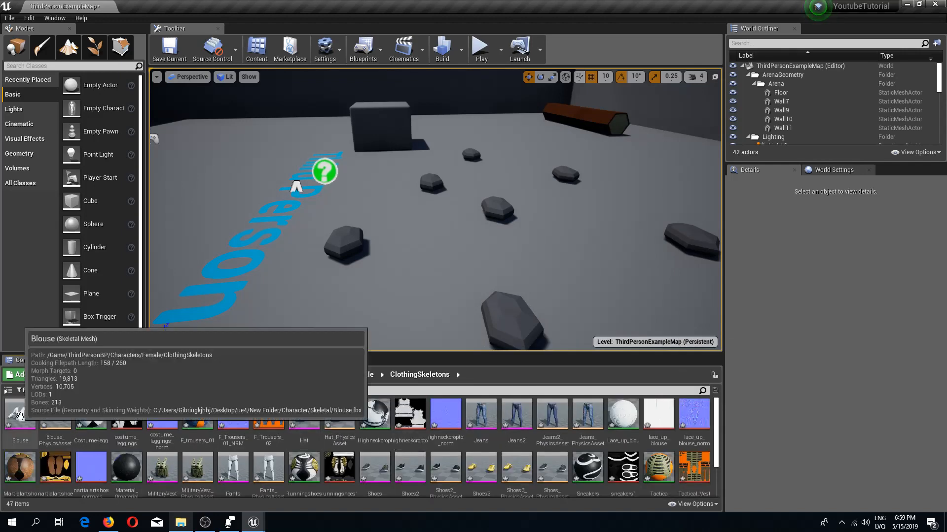
click(480, 417)
scroll(436, 425, down, 1)
click(375, 451)
scroll(220, 429, down, 2)
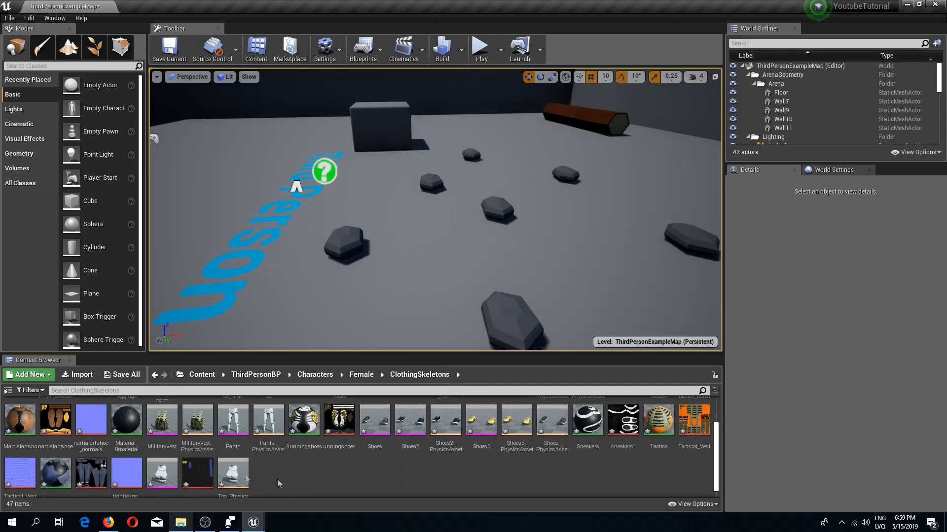
scroll(277, 481, down, 1)
scroll(277, 474, up, 3)
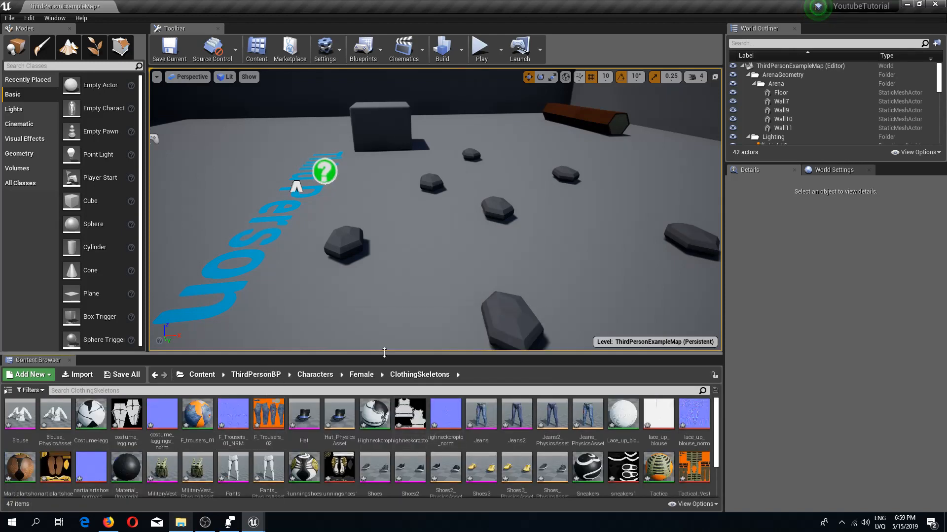
- Create a folder named Clothing inside the InventorySystem Items folder and open it
click(200, 375)
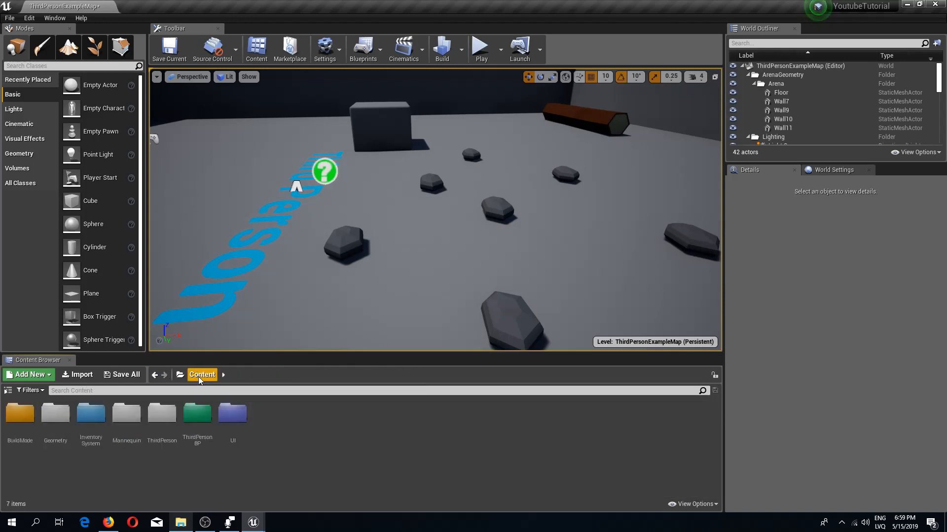
double_click(97, 418)
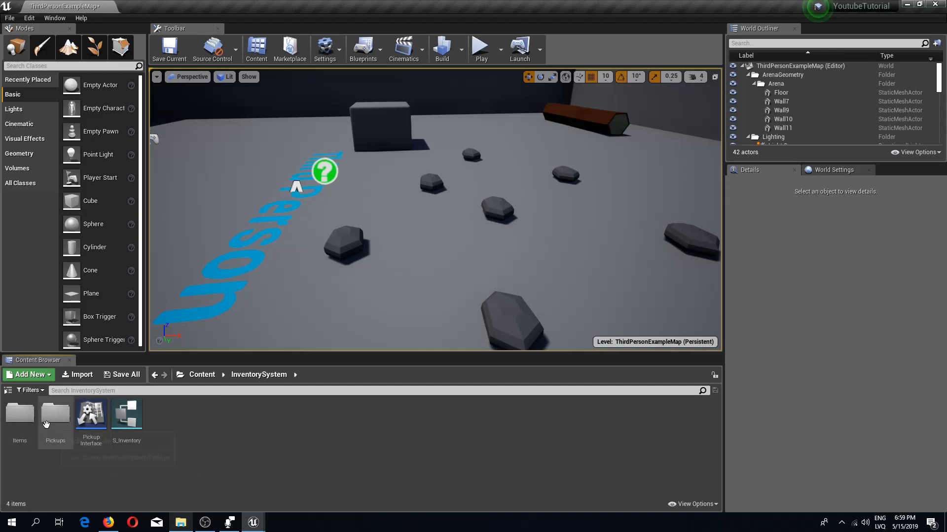
click(21, 419)
double_click(21, 418)
right_click(188, 428)
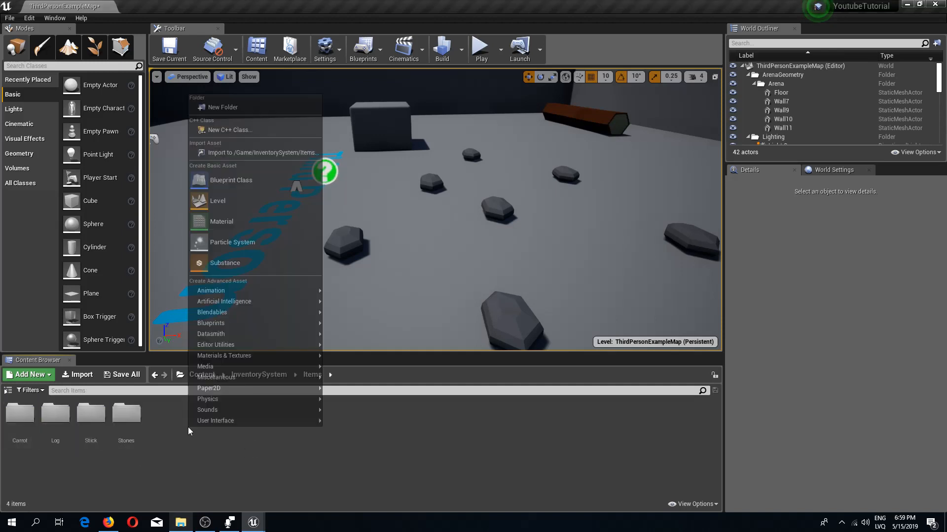
click(225, 107)
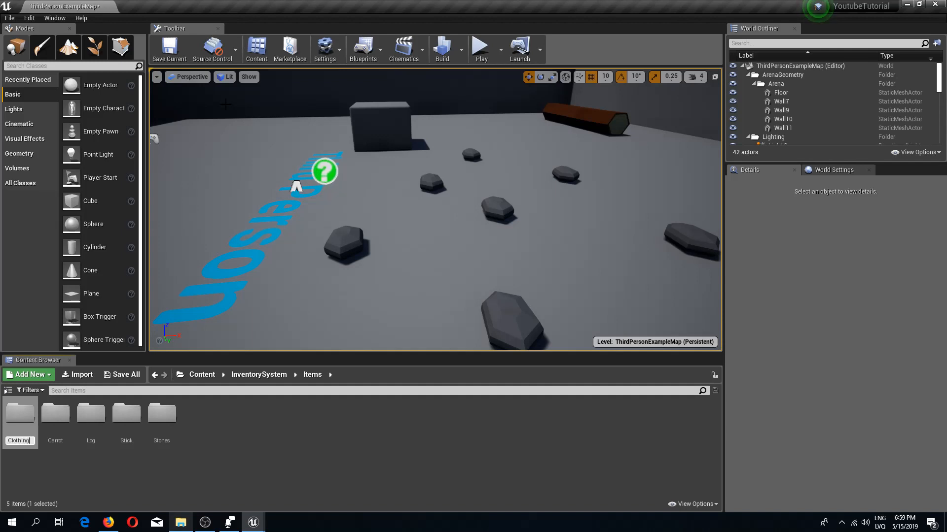
key(Return)
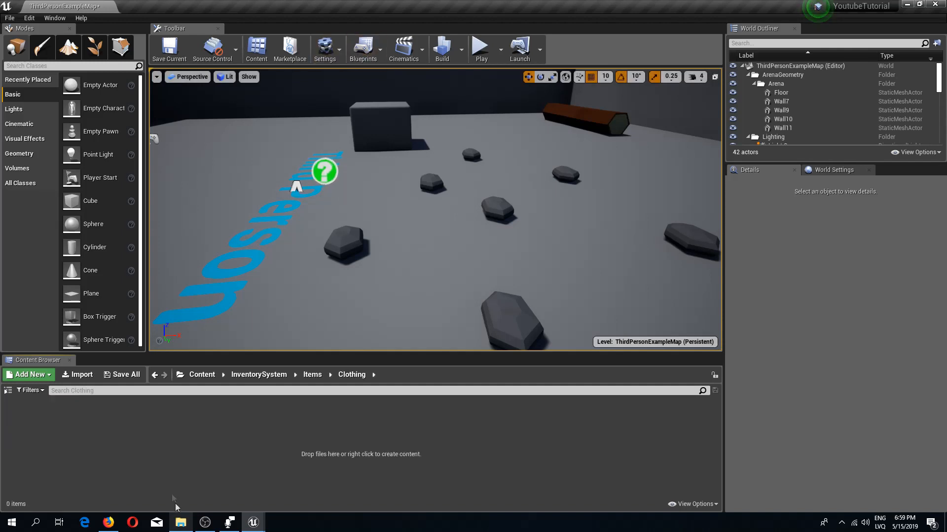
- Switch to File Explorer, open the Character directory's Static folder and select its clothing FBX files
key(alt+Tab)
click(503, 285)
click(524, 136)
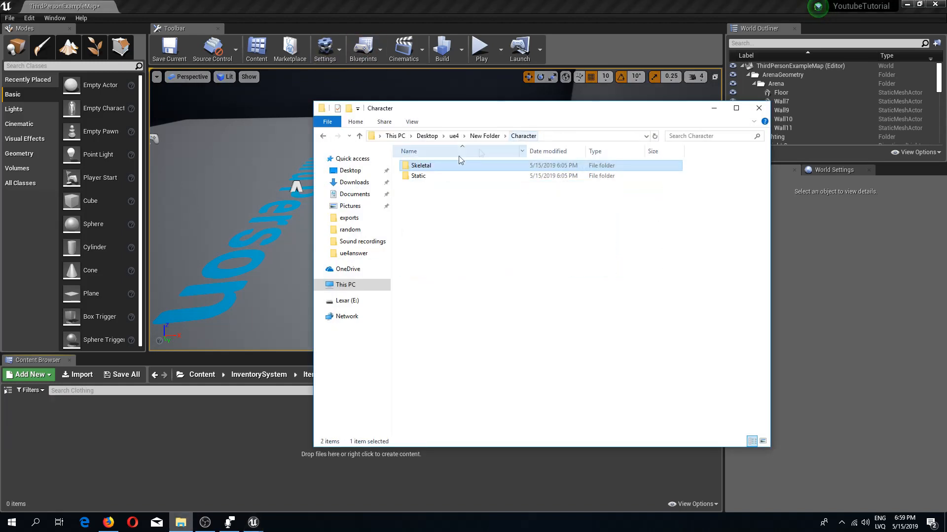
double_click(429, 176)
click(430, 167)
shift+click(424, 259)
- Create a folder named Female inside the Clothing folder and open it
click(159, 460)
right_click(159, 460)
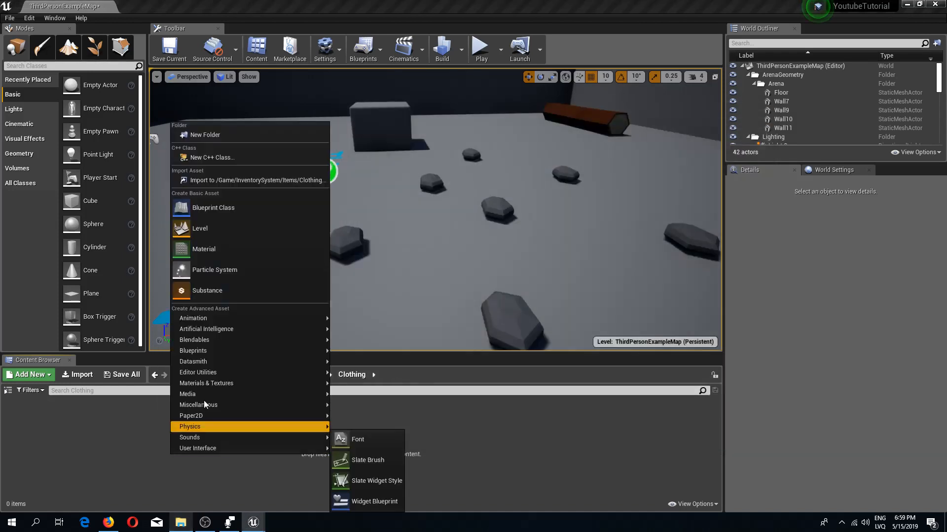
click(213, 140)
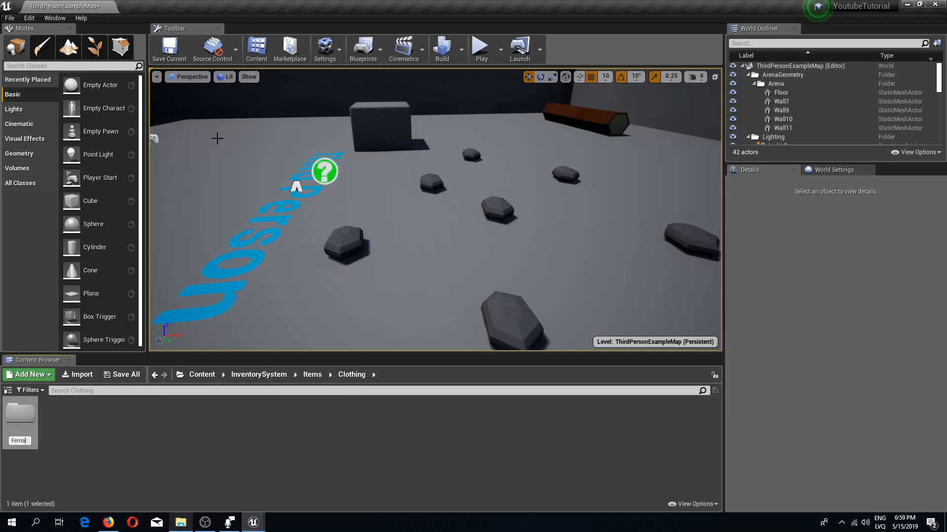
double_click(19, 417)
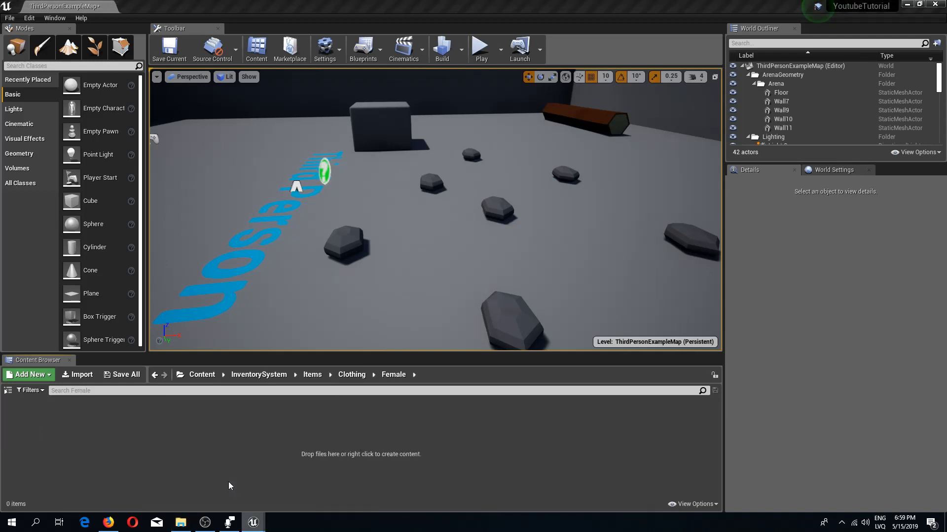
- Import BlouseStatic.fbx through TopStatic.fbx from the Static folder into Clothing/Female as static meshes, keeping Skeletal Mesh off and the default options
click(181, 522)
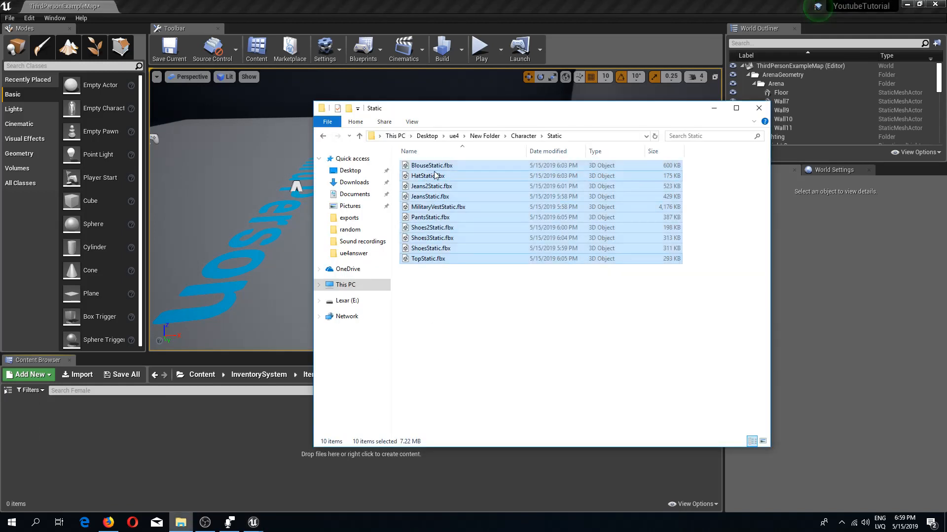
drag(138, 443, 138, 443)
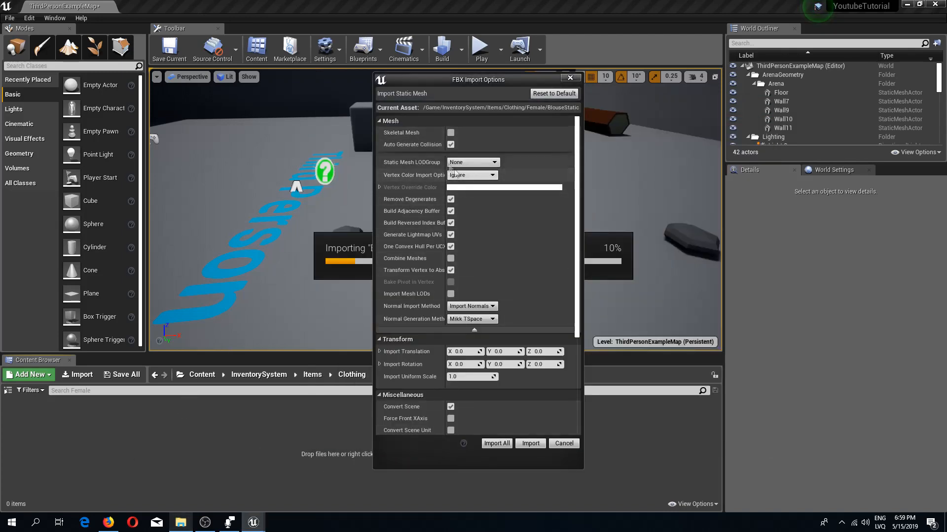
scroll(438, 274, down, 5)
scroll(436, 247, up, 5)
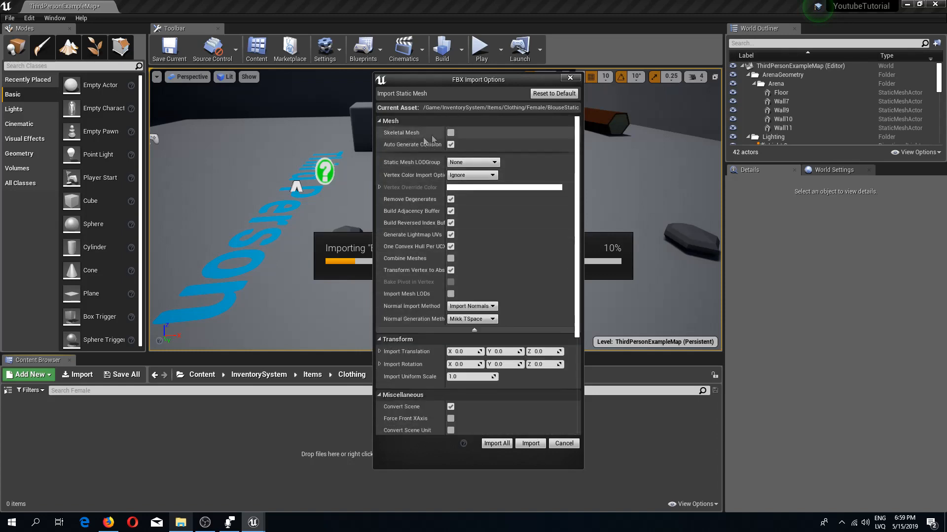
click(498, 445)
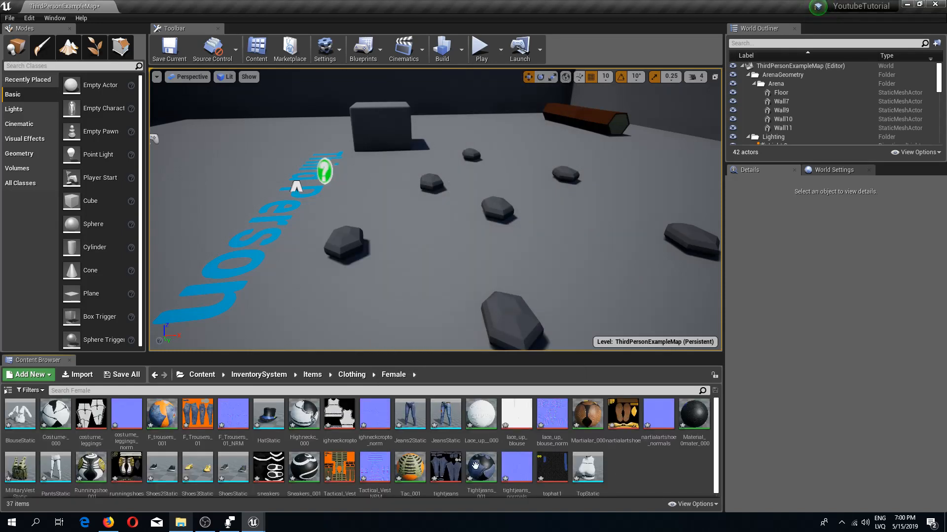
click(661, 475)
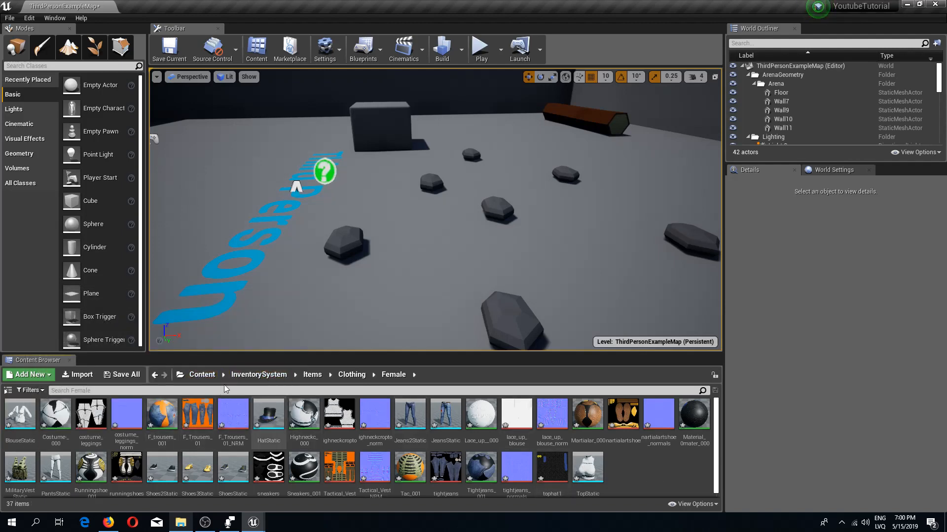
- Go to the ThirdPersonBP/Characters/Female folder and open the BaseCharFemale skeletal mesh for editing
click(200, 375)
click(204, 413)
double_click(204, 413)
double_click(56, 413)
double_click(20, 414)
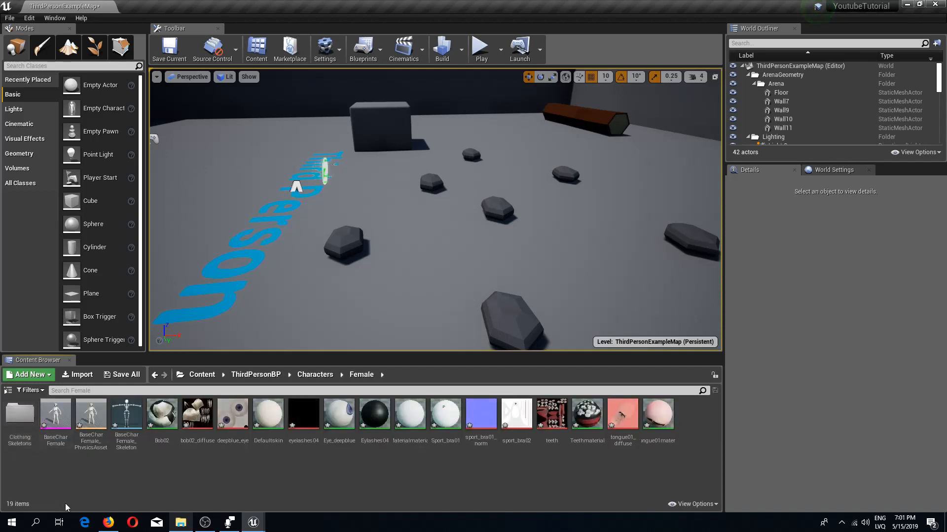
double_click(62, 419)
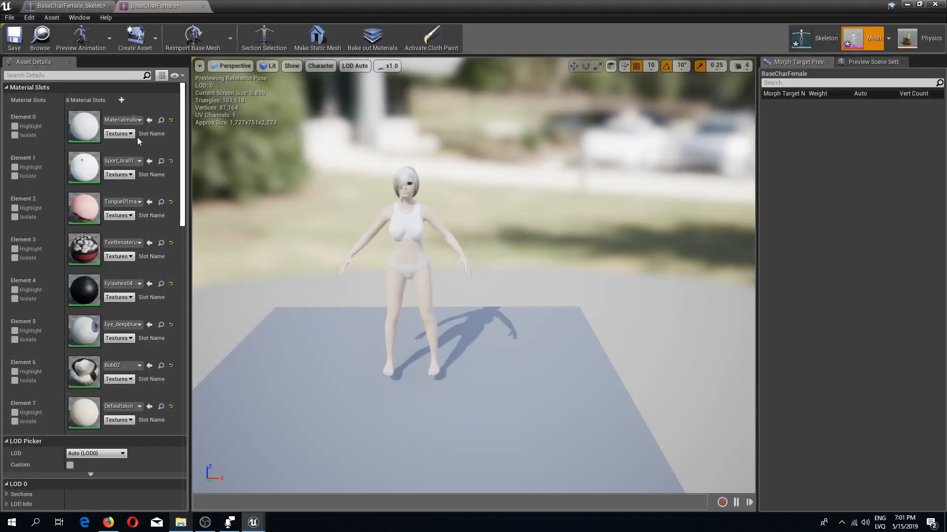
- Create an animation asset from the current pose in the Characters/Female folder, named BaseCharFemale_Idle
click(155, 46)
mouse_move(167, 66)
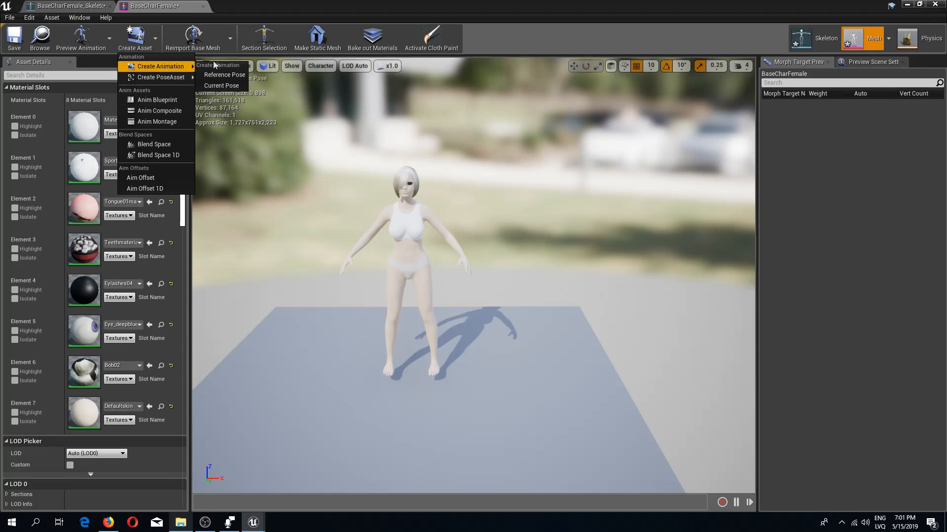
click(228, 86)
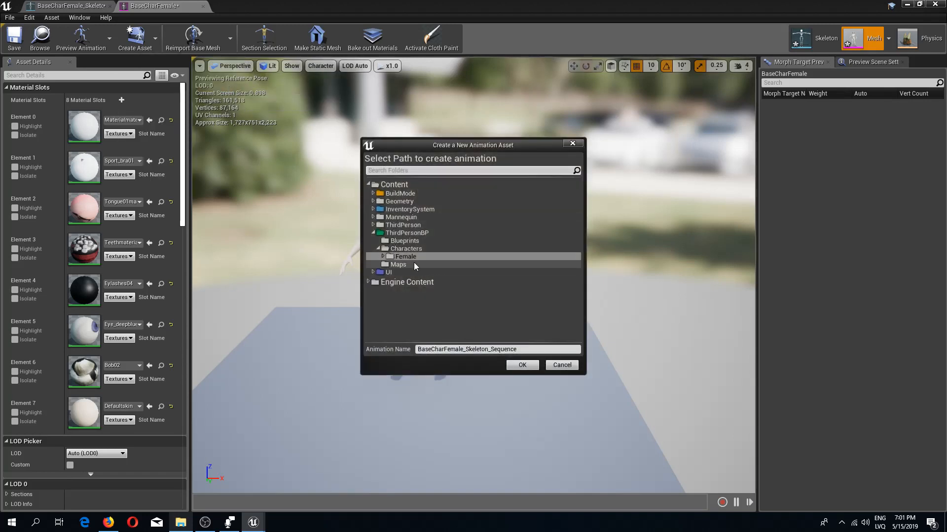
click(397, 256)
click(449, 349)
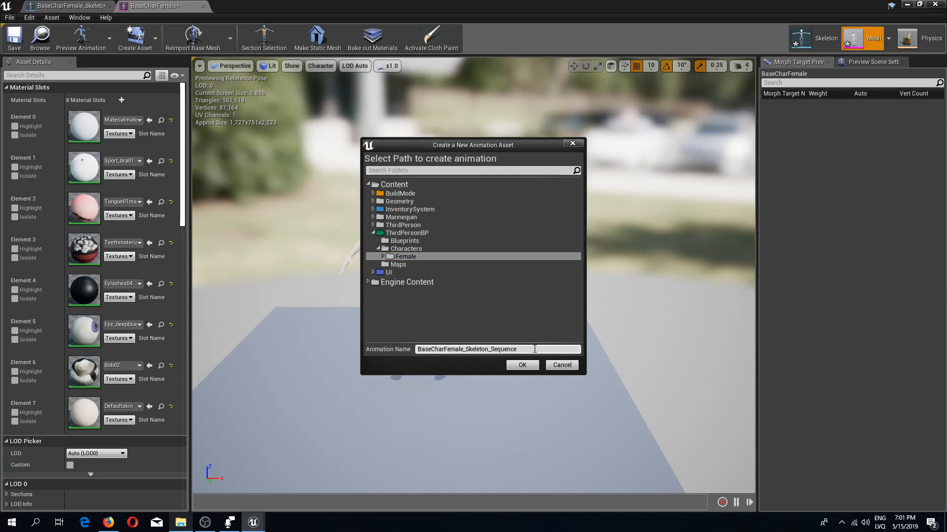
key(BackSpace)
click(526, 365)
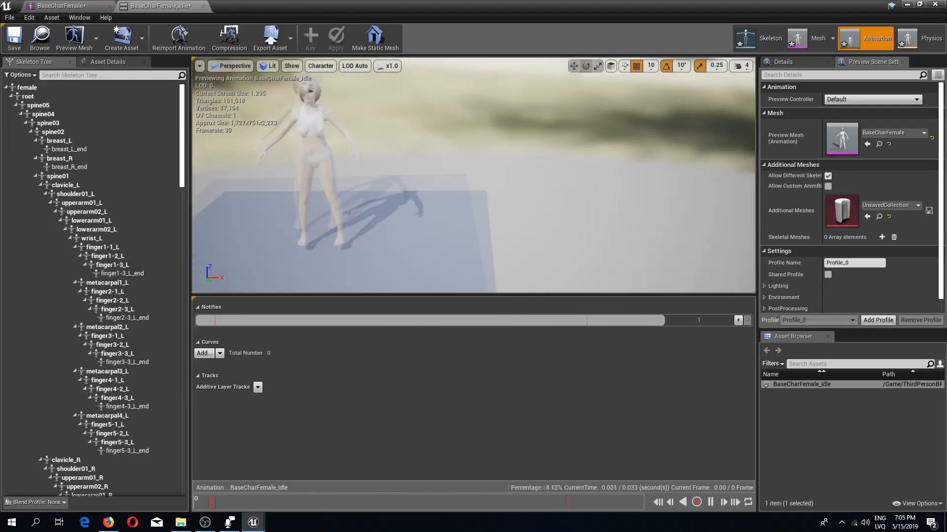
- Append frames at the end of the BaseCharFemale_Idle animation to extend it to 22 frames
right_drag(474, 175, 504, 184)
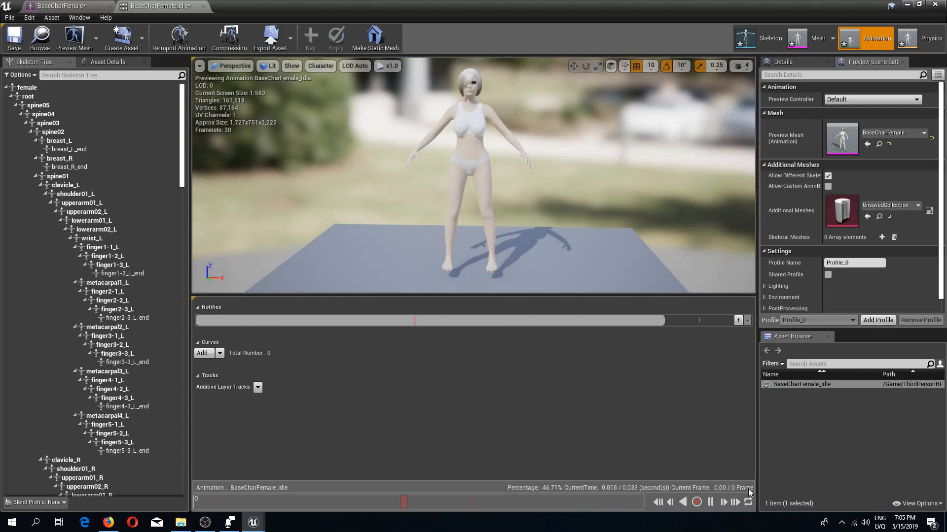
right_click(434, 503)
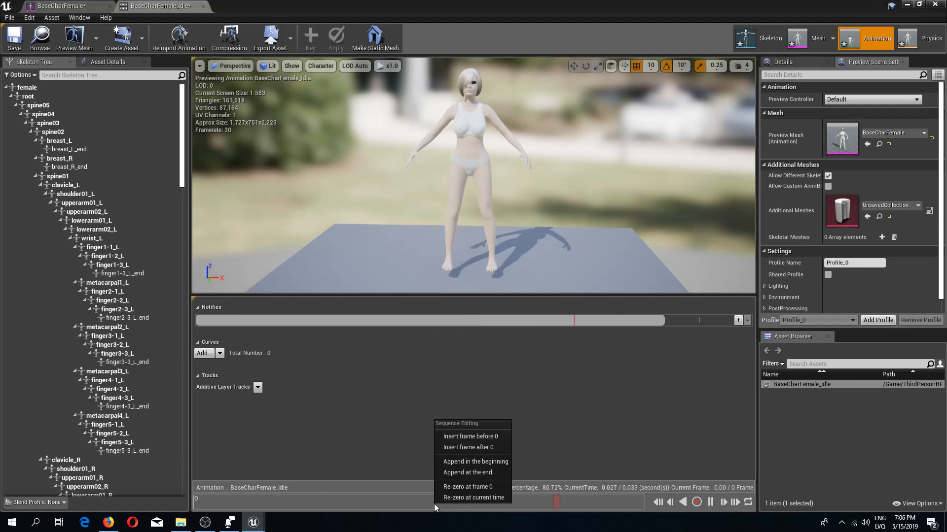
click(479, 475)
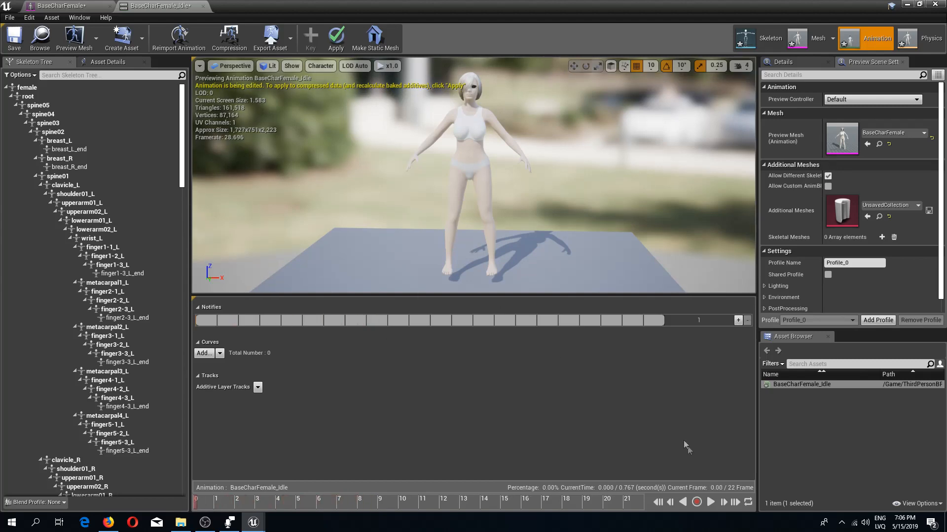
- Rotate the upperarm01_L bone so the character's left arm hangs down beside the body
drag(567, 221, 567, 138)
right_drag(567, 138, 547, 143)
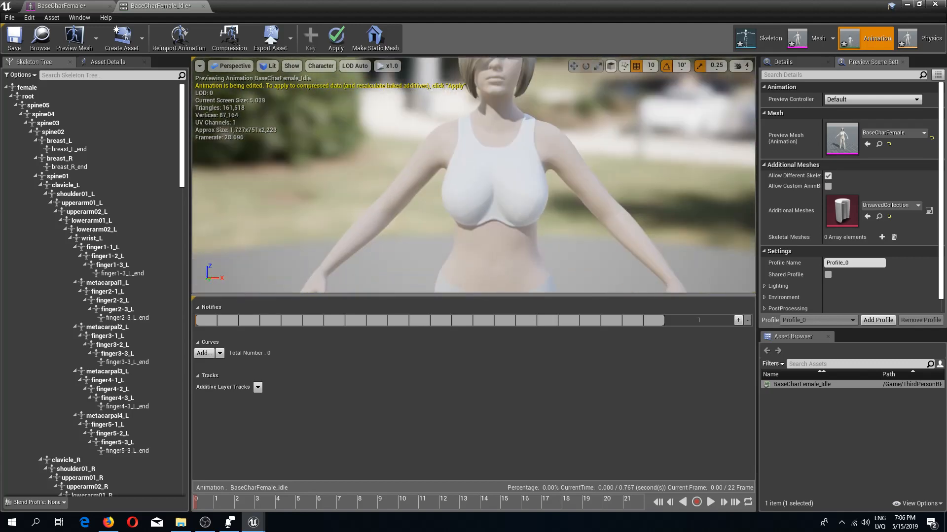
click(81, 203)
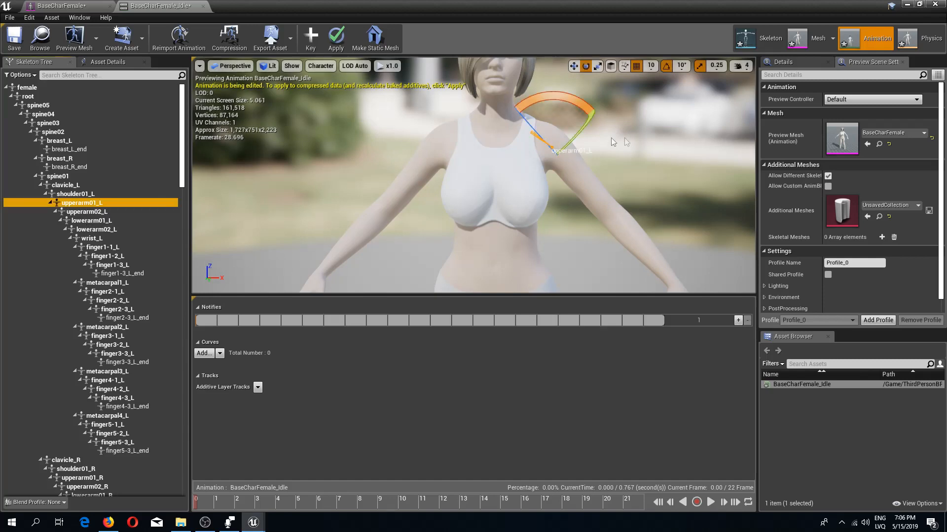
drag(560, 101, 603, 159)
scroll(604, 161, down, 4)
mouse_move(604, 160)
right_down()
mouse_move(627, 197)
mouse_move(606, 172)
right_up()
scroll(604, 160, up, 2)
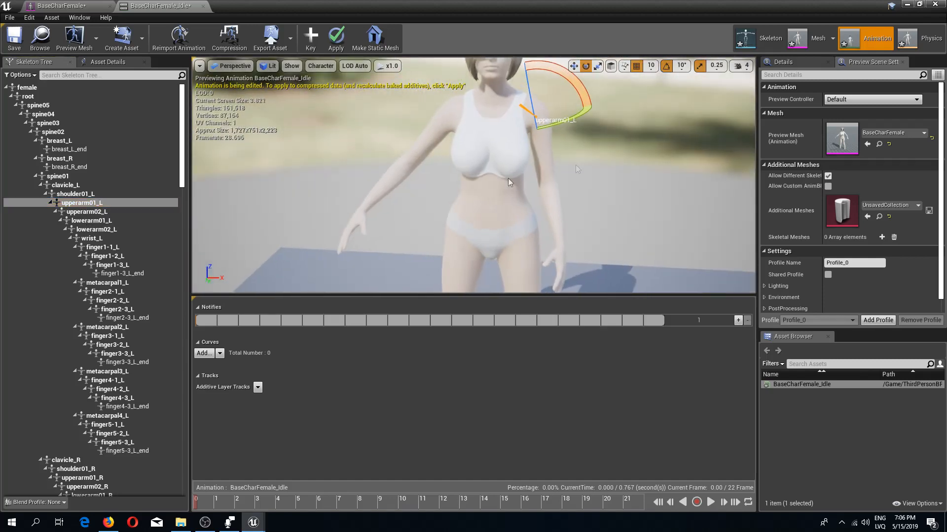
- Rotate the upperarm01_R bone so the right arm hangs down to match the left one
click(82, 478)
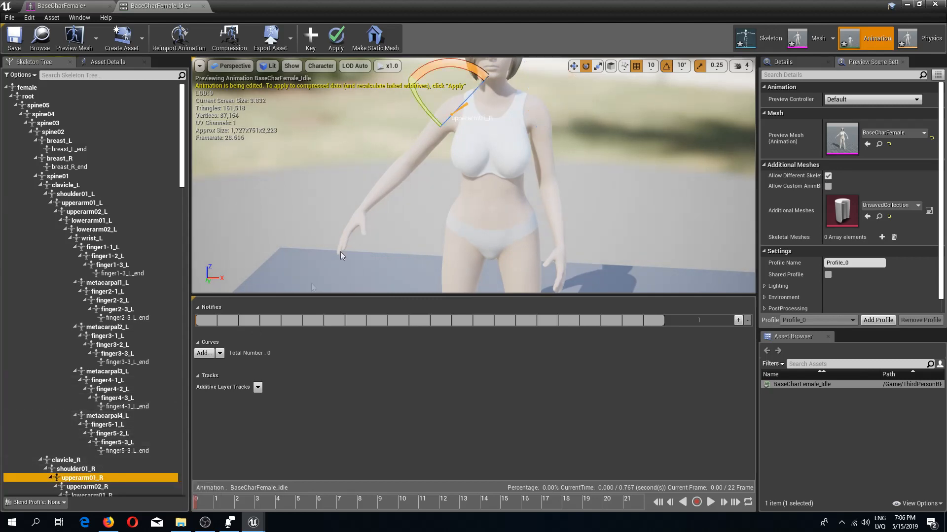
right_drag(458, 92, 458, 69)
drag(375, 128, 596, 212)
right_drag(596, 211, 558, 227)
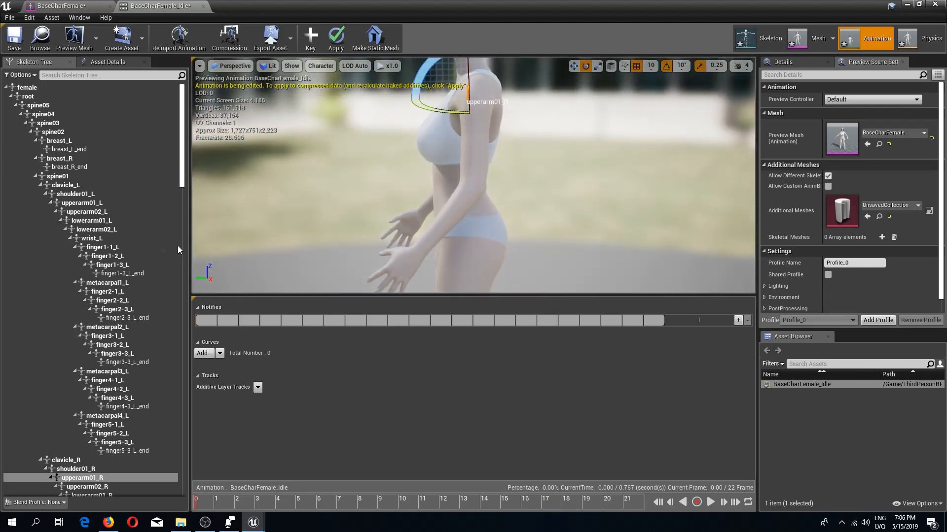
- Rotate the lowerarm01_L bone to adjust the bend of the left forearm
click(78, 221)
drag(476, 231, 486, 228)
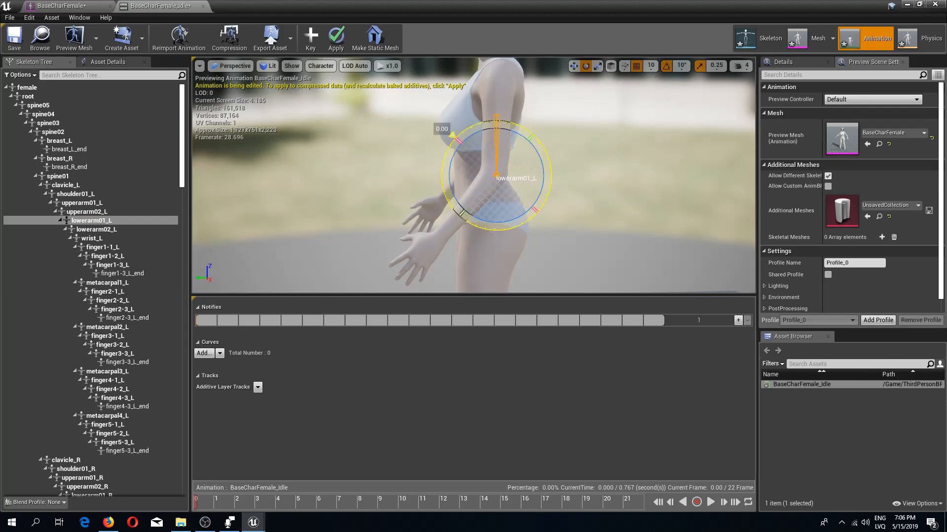
mouse_move(459, 129)
mouse_down()
mouse_move(450, 144)
mouse_move(451, 136)
mouse_up()
right_drag(353, 234, 522, 236)
- Rotate the lowerarm01_R bone to match the right forearm's bend to the left one
scroll(99, 345, down, 3)
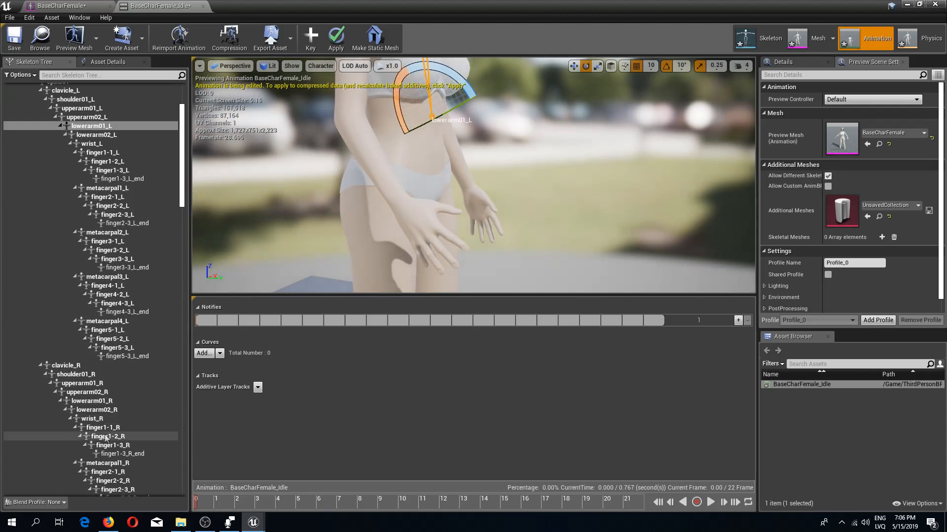
click(91, 401)
right_drag(340, 173, 356, 151)
drag(367, 168, 357, 193)
right_drag(357, 192, 523, 199)
key(s)
key(w)
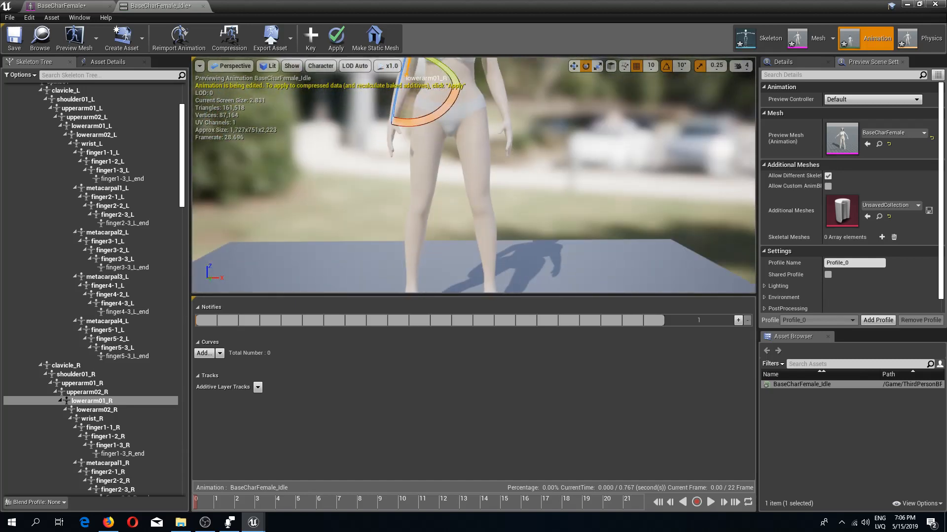
- Set the rotation snap to 5° and rotate the upperleg01_L bone slightly inward to bring the left leg closer
scroll(138, 298, down, 7)
scroll(217, 222, down, 5)
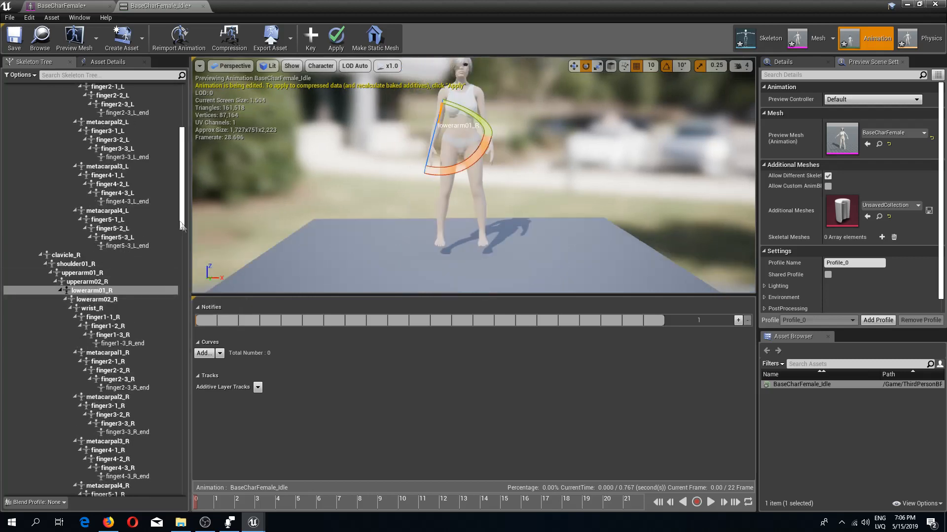
scroll(385, 209, up, 7)
scroll(409, 217, down, 4)
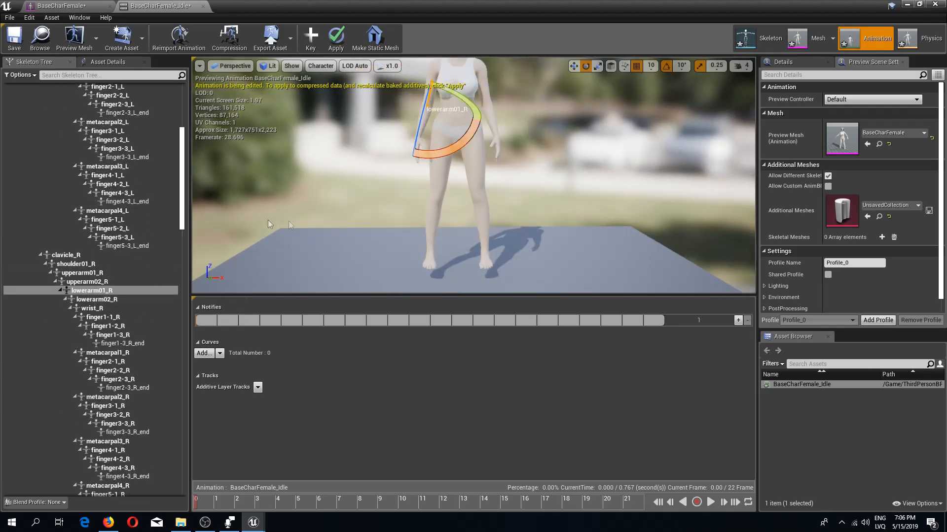
drag(185, 196, 193, 435)
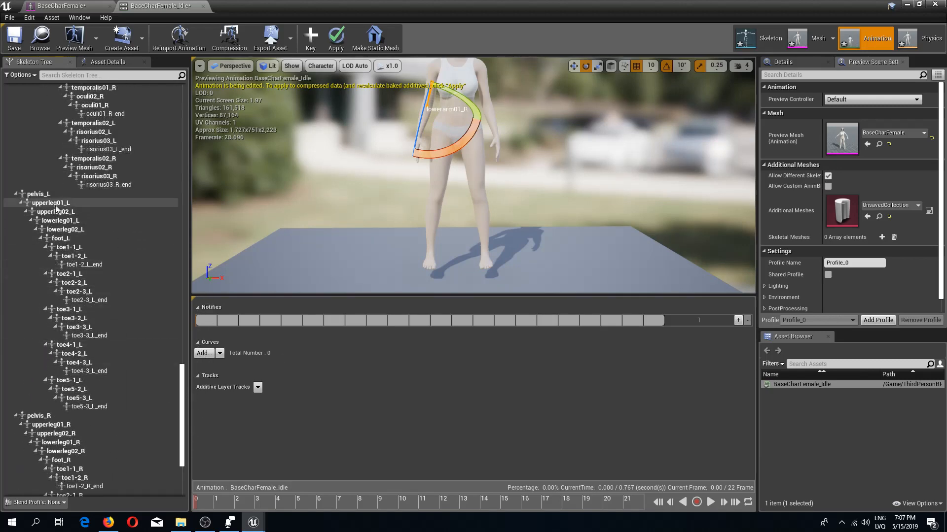
click(50, 202)
scroll(458, 193, up, 3)
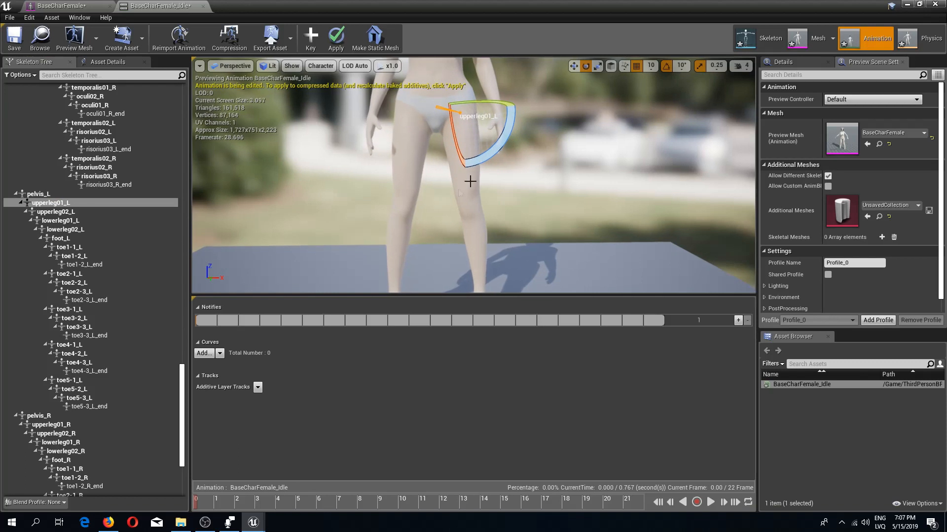
mouse_move(494, 149)
mouse_down()
mouse_move(490, 157)
mouse_move(503, 149)
mouse_up()
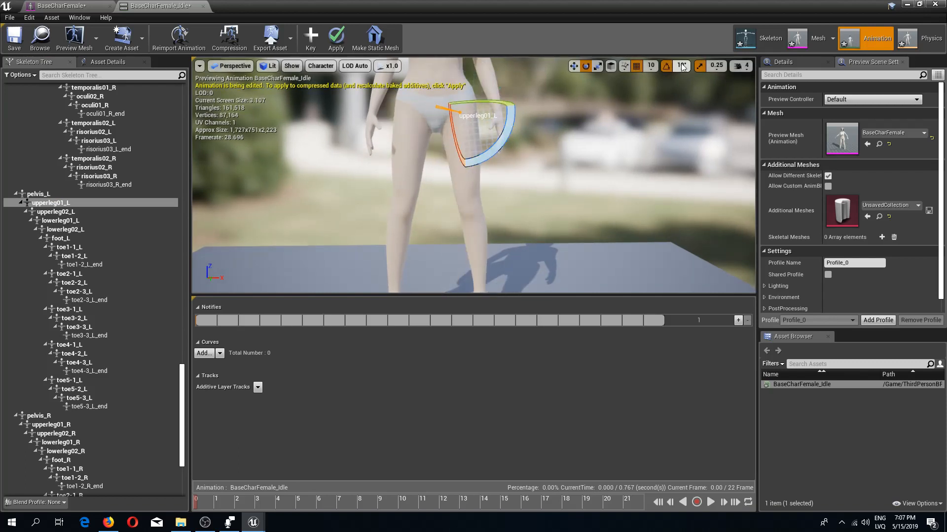
click(684, 70)
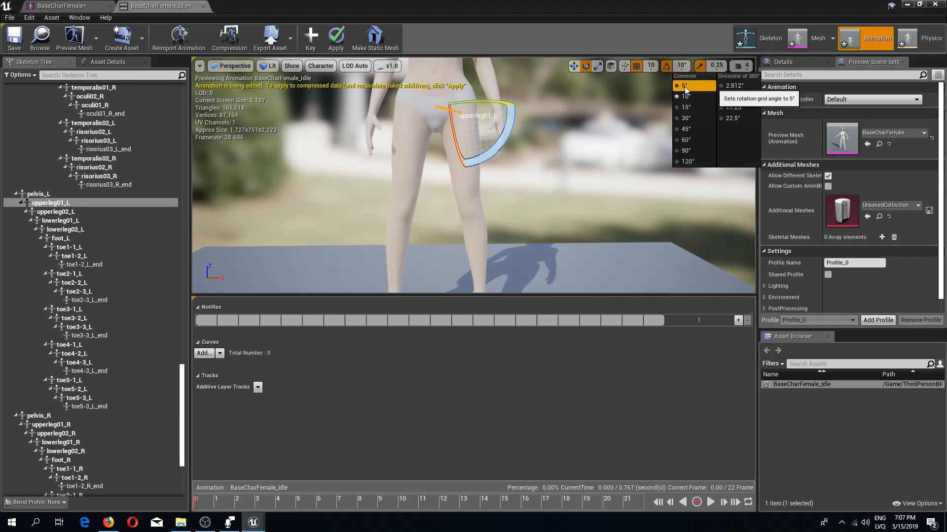
click(684, 87)
middle_drag(580, 131, 568, 145)
drag(516, 116, 513, 126)
middle_drag(515, 116, 517, 142)
right_drag(517, 142, 517, 113)
- Rotate the upperleg01_R bone slightly inward so the right leg mirrors the left one
scroll(74, 378, down, 2)
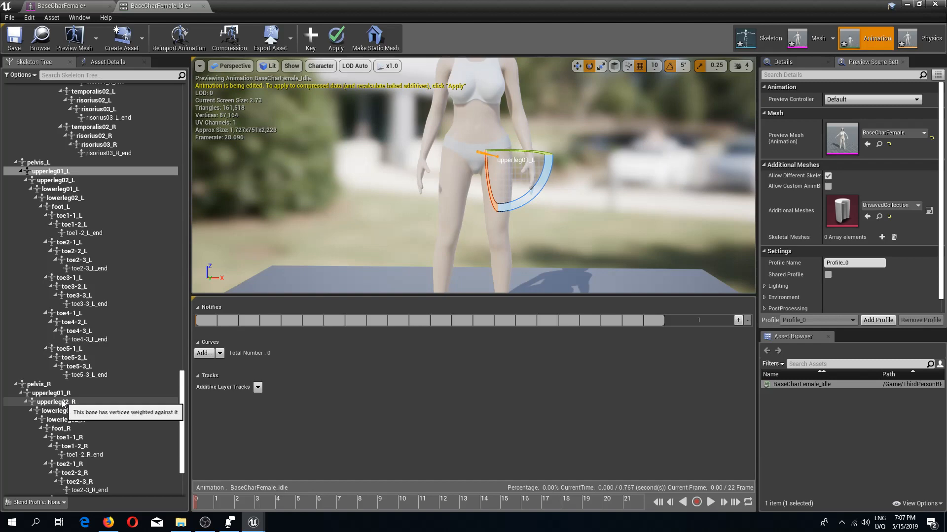
click(54, 393)
drag(422, 189, 428, 196)
mouse_move(427, 196)
right_down()
mouse_move(380, 195)
mouse_move(433, 196)
right_up()
key(w)
right_drag(521, 181, 568, 160)
key(w)
click(601, 68)
click(590, 68)
key(s)
key(w)
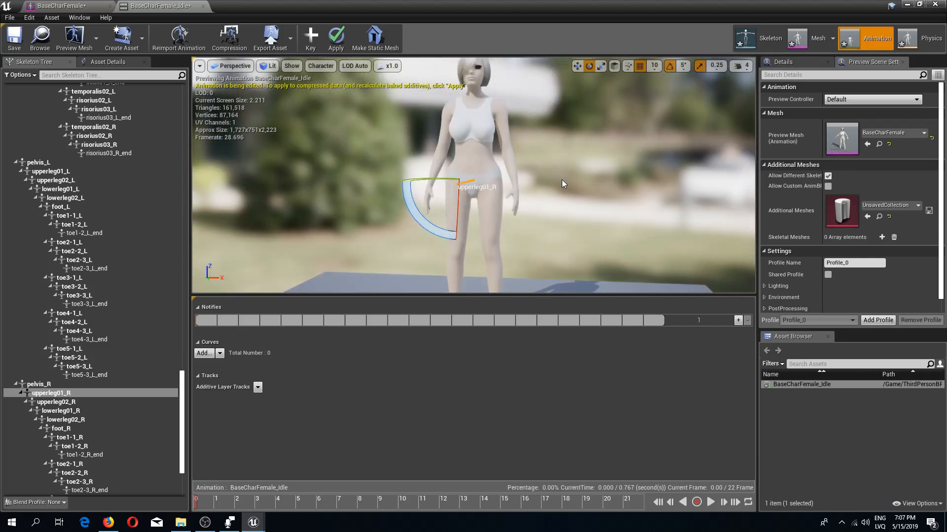
- Key the posed arm and leg bones at frame 0 of the idle animation
key(ctrl+z)
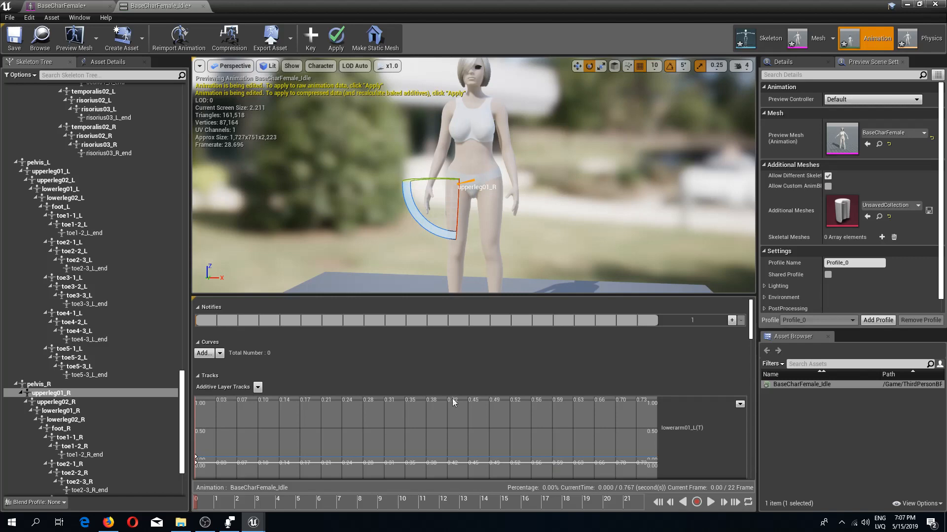
key(d)
right_drag(524, 268, 446, 266)
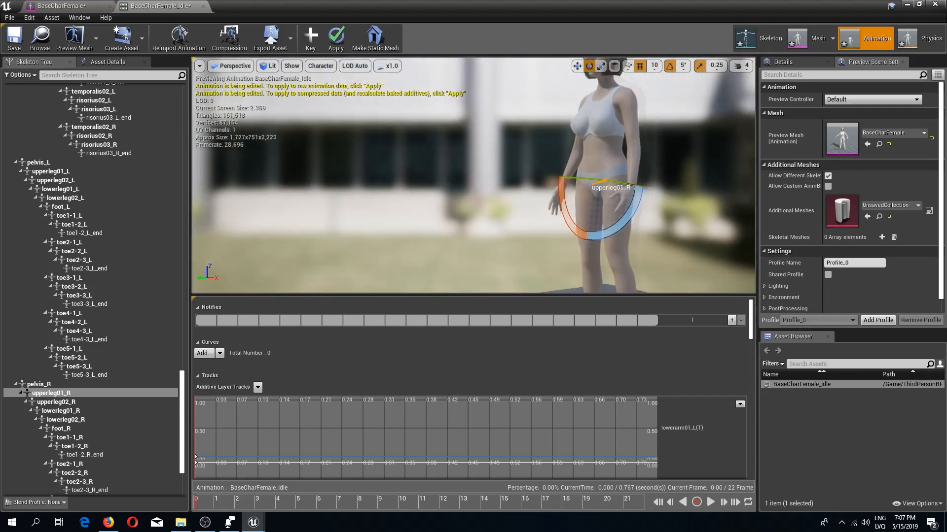
- Move the idle animation to frame 11 and select the spine01 bone in the skeleton
drag(245, 501, 439, 496)
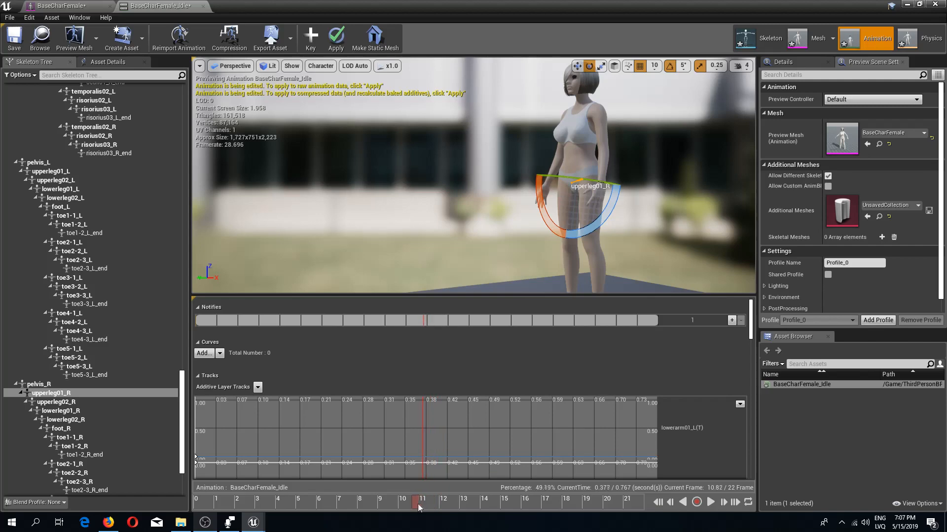
right_drag(523, 229, 565, 227)
key(w)
key(s)
key(w)
key(s)
key(w)
key(w)
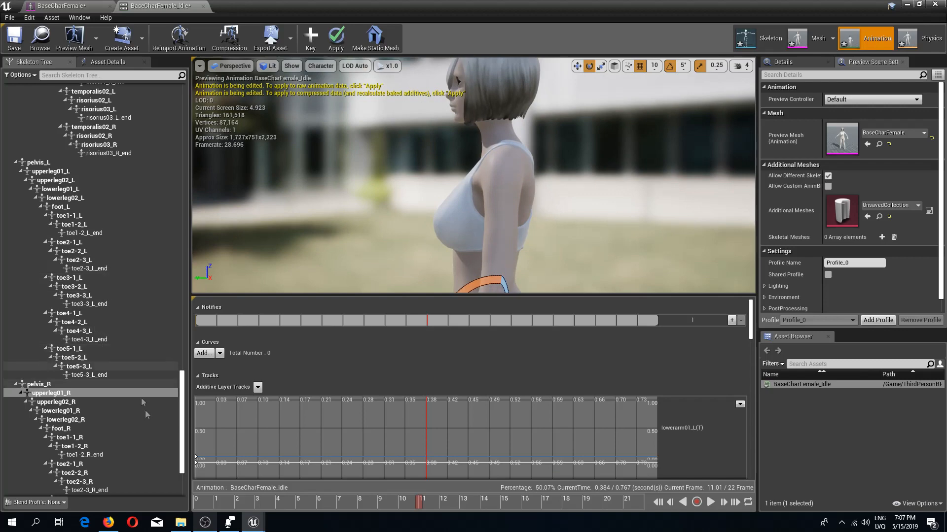
drag(182, 415, 218, 121)
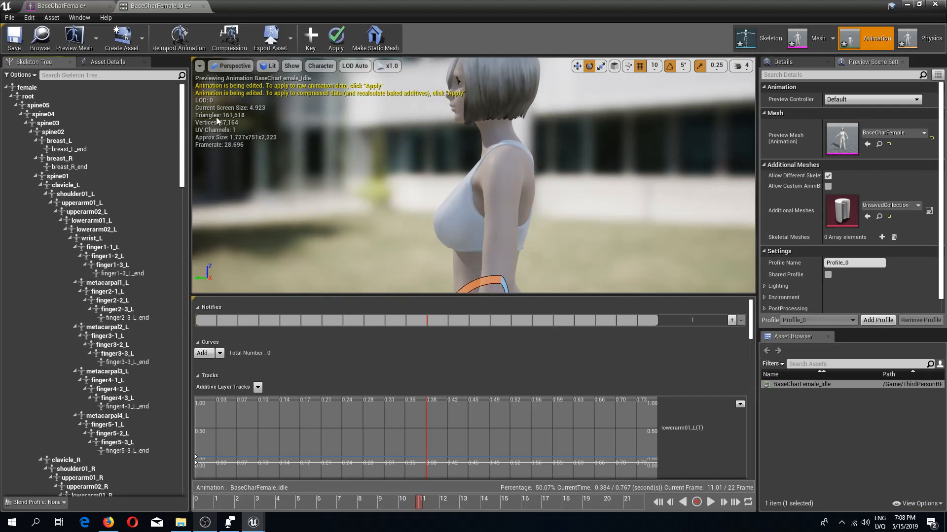
click(40, 105)
ctrl+click(59, 132)
click(59, 132)
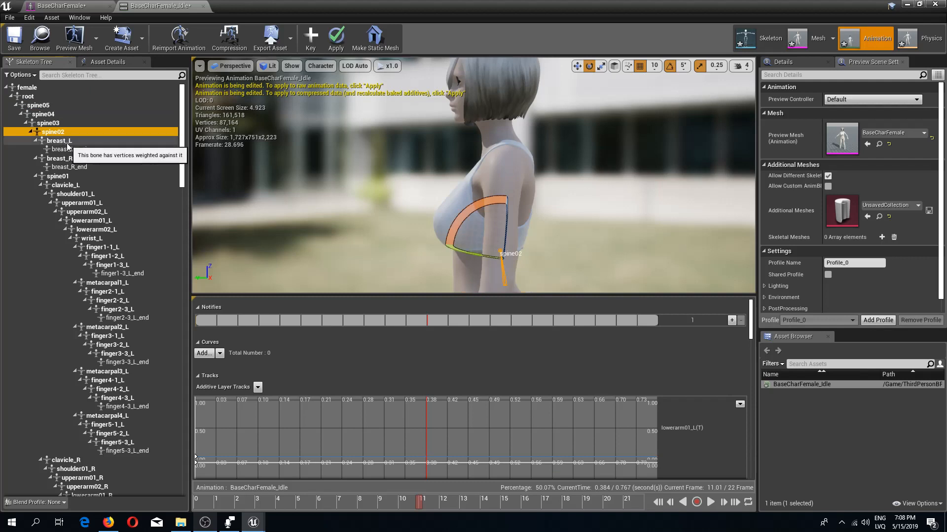
click(58, 176)
- Try leaning the upper body forward by rotating spine01 by -5° at frame 0, and straighten it again
drag(455, 156, 467, 161)
right_drag(451, 172, 452, 162)
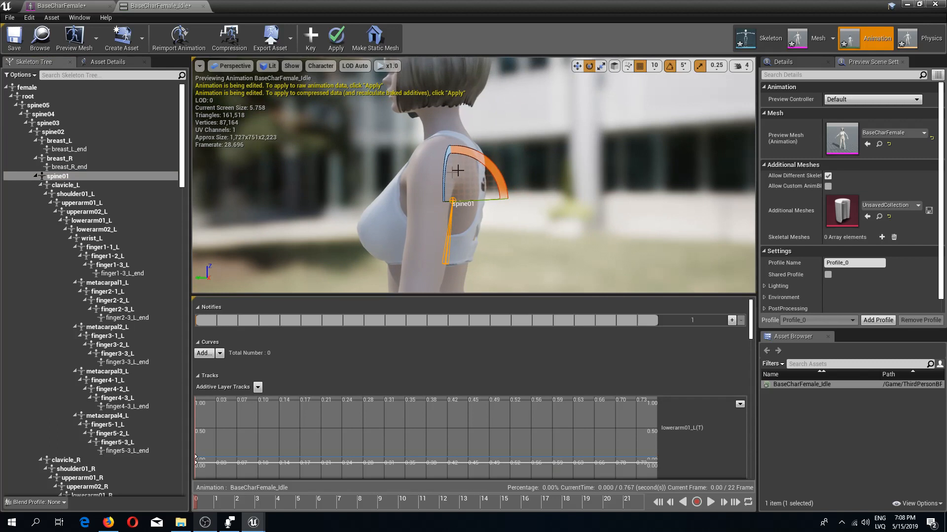
mouse_move(536, 187)
right_down()
mouse_move(513, 187)
mouse_move(536, 186)
right_up()
drag(484, 179, 481, 181)
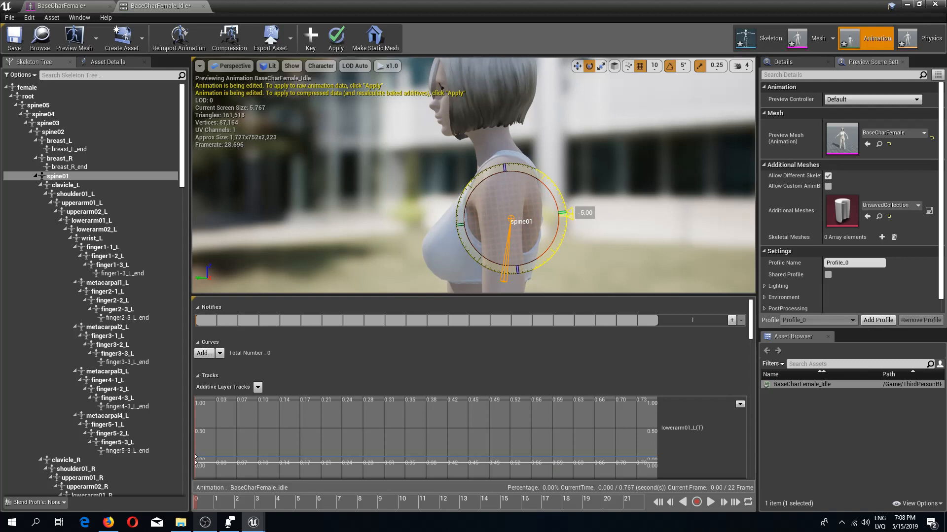
drag(481, 182, 481, 181)
right_drag(525, 173, 525, 165)
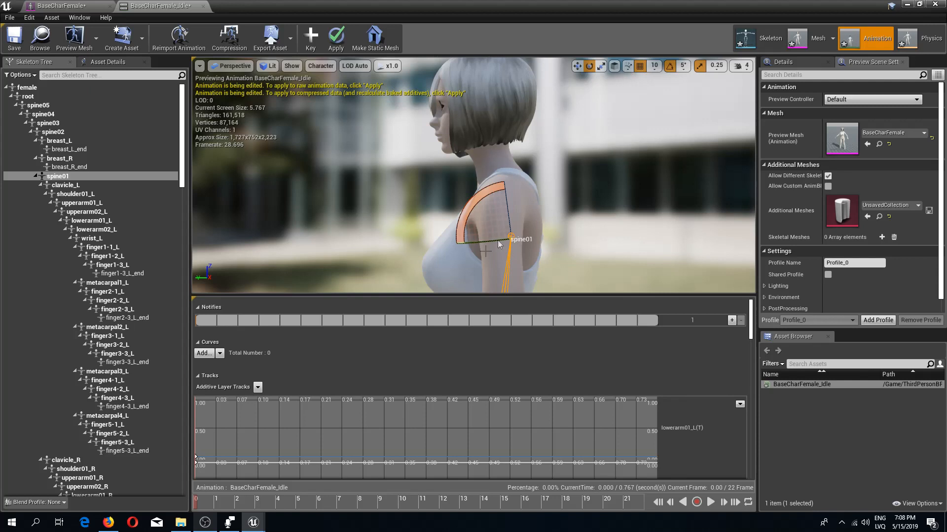
drag(394, 508, 200, 505)
drag(482, 200, 488, 193)
- Rotate the spine01 bone by -5° at frame 11 to lean the upper body forward, and key it
mouse_move(401, 505)
mouse_down()
mouse_move(392, 507)
mouse_move(418, 508)
mouse_up()
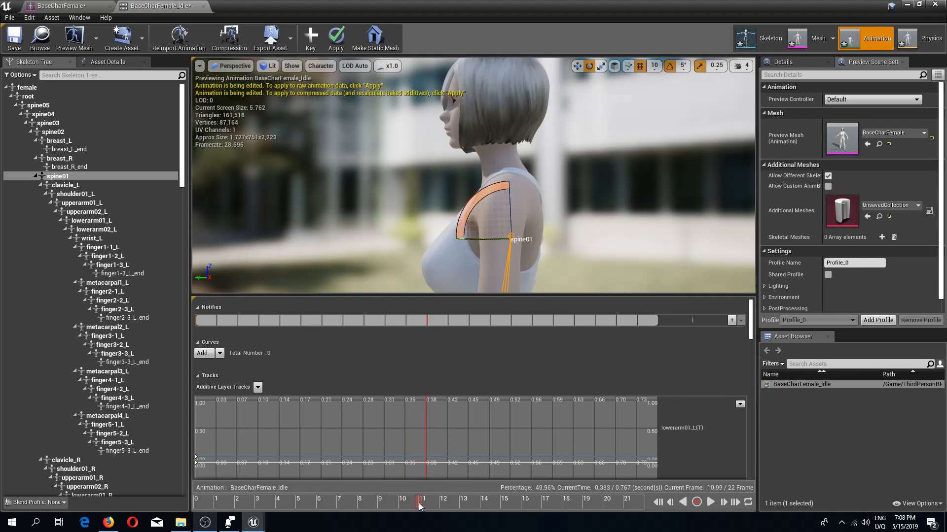
drag(485, 219, 571, 216)
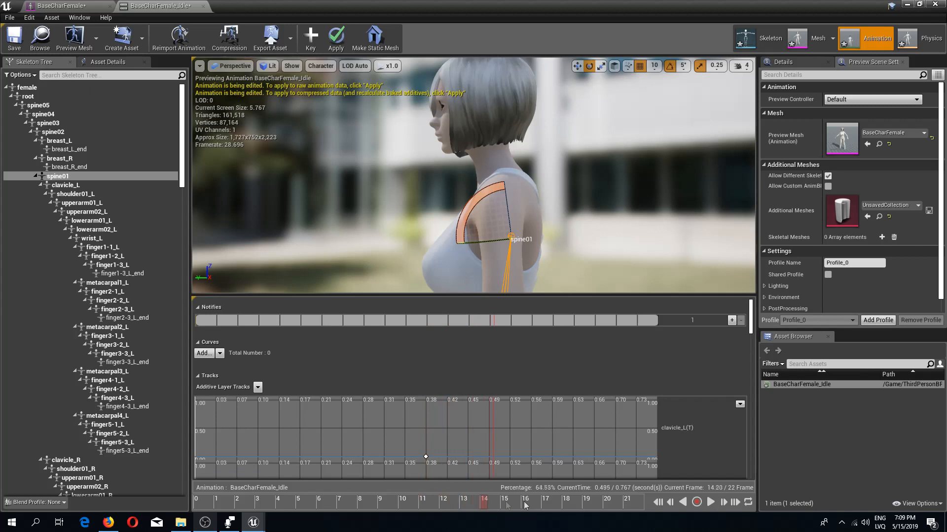
drag(272, 502, 459, 495)
drag(429, 498, 362, 501)
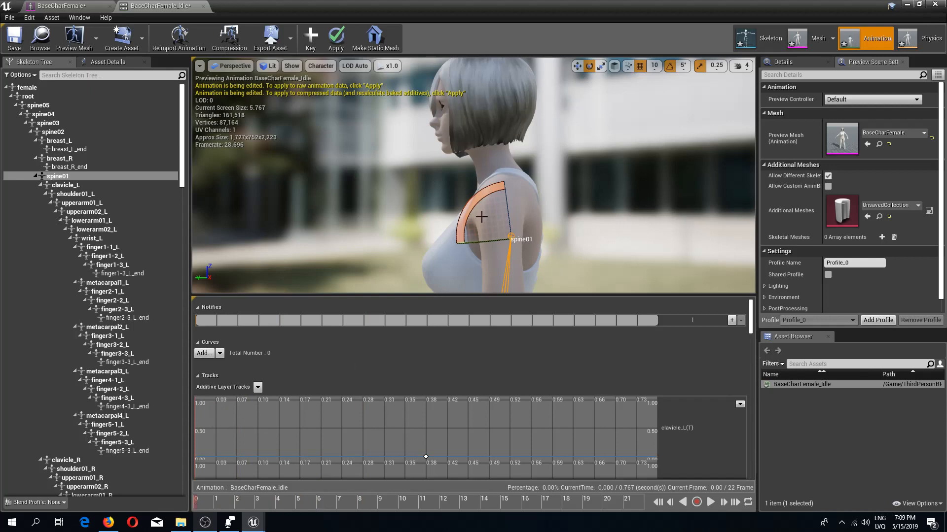
- Straighten the spine01 bone at frame 0 and rotate it by 5° at frame 22, keying both frames
drag(460, 210, 495, 218)
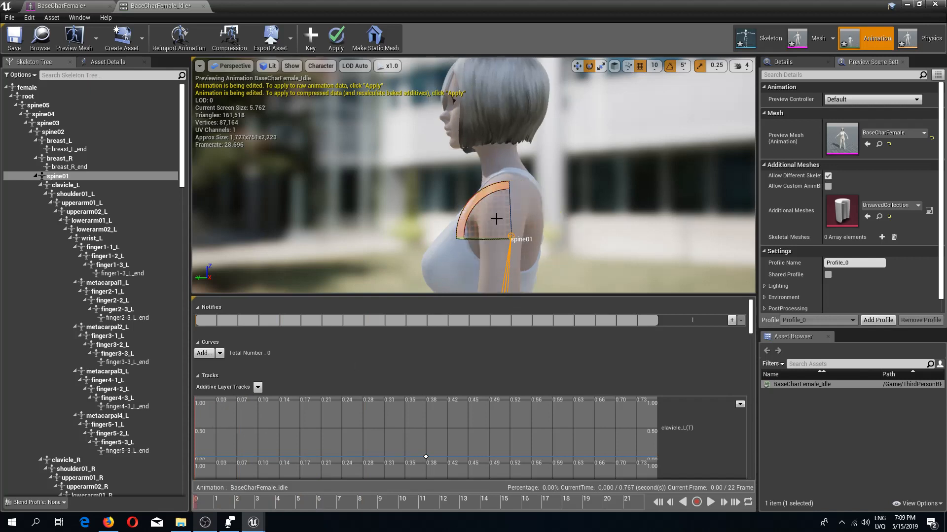
drag(196, 509, 472, 505)
mouse_move(471, 206)
mouse_down()
mouse_move(483, 196)
mouse_move(468, 202)
mouse_up()
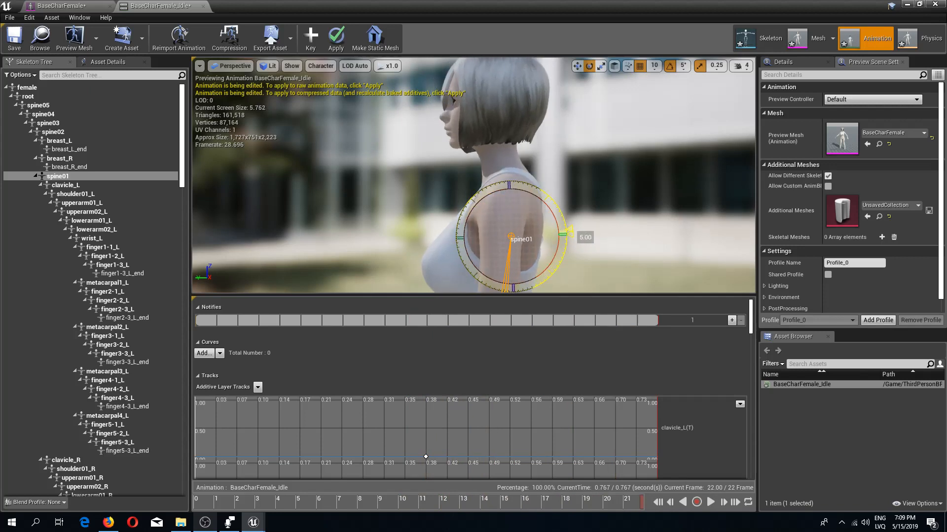
drag(469, 202, 480, 224)
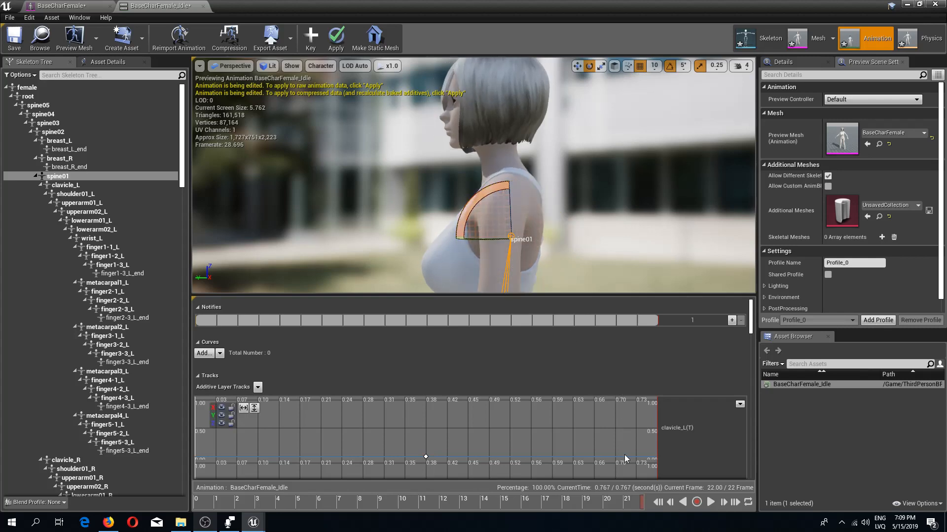
- Play the idle animation from frame 0 and examine the upper body motion from the side and behind
right_drag(558, 232, 578, 228)
drag(629, 507, 86, 523)
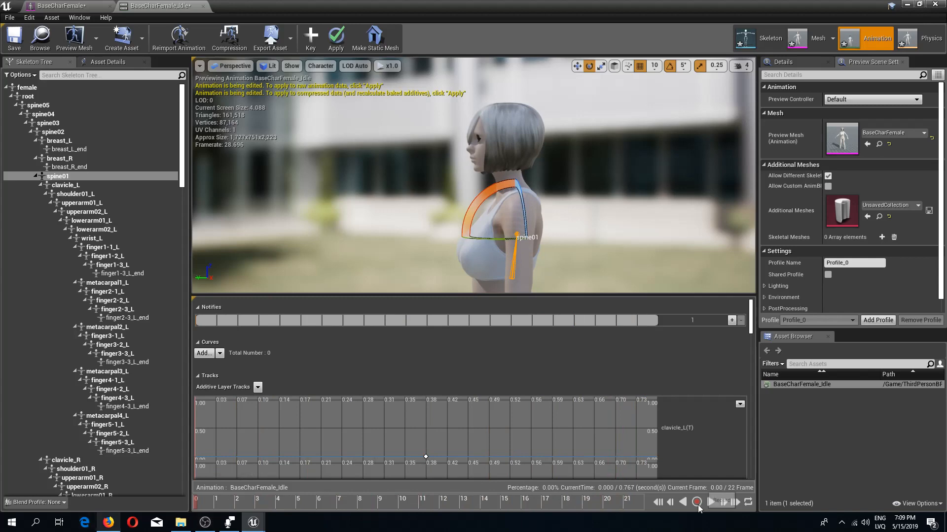
click(711, 502)
right_drag(593, 276, 567, 266)
key(d)
key(d)
key(a)
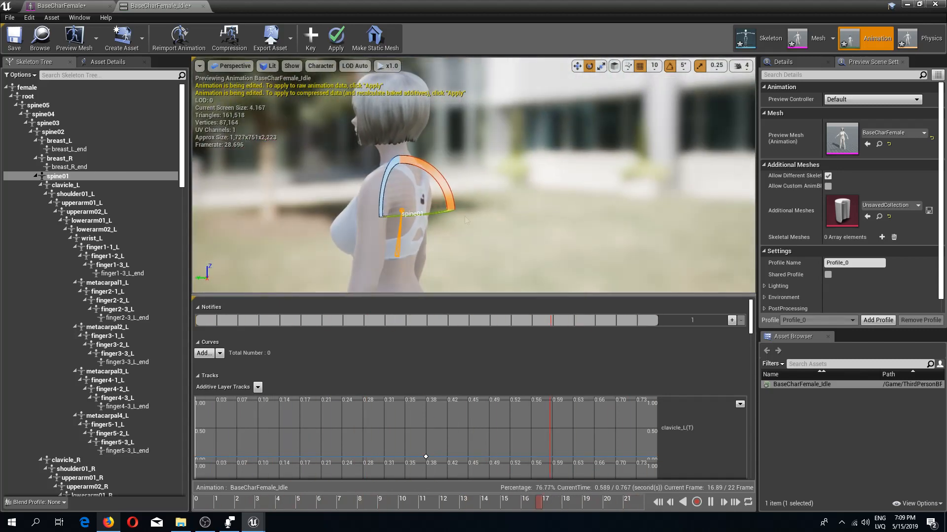
- Set the idle animation's Rate Scale to 0.5 to slow its playback
click(117, 61)
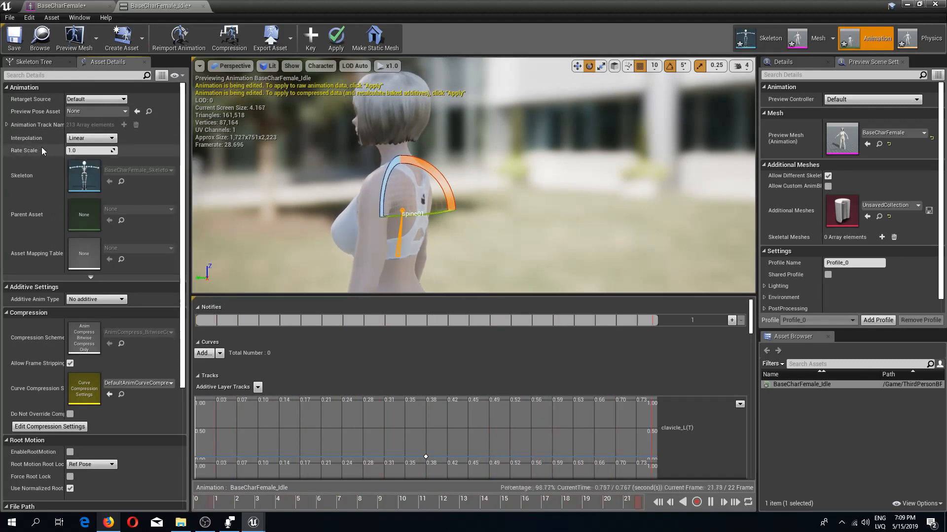
click(88, 151)
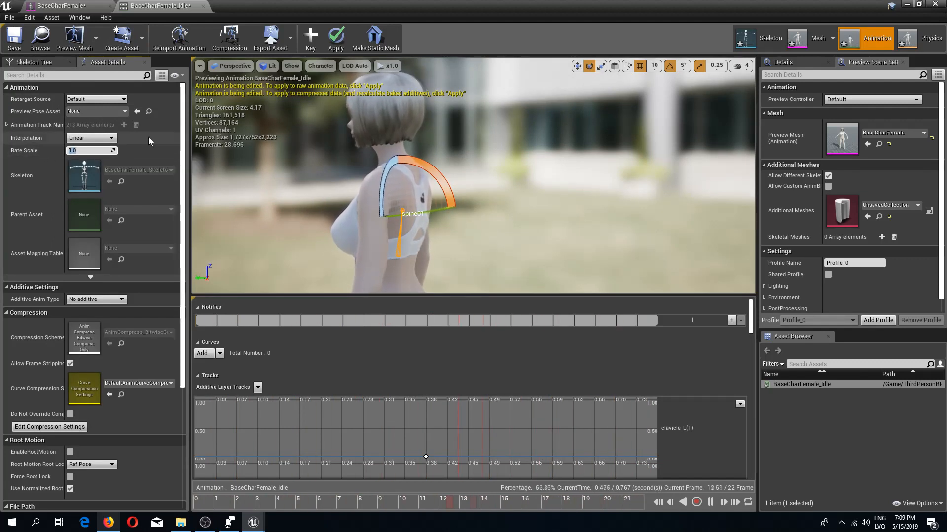
text(0.5)
key(Return)
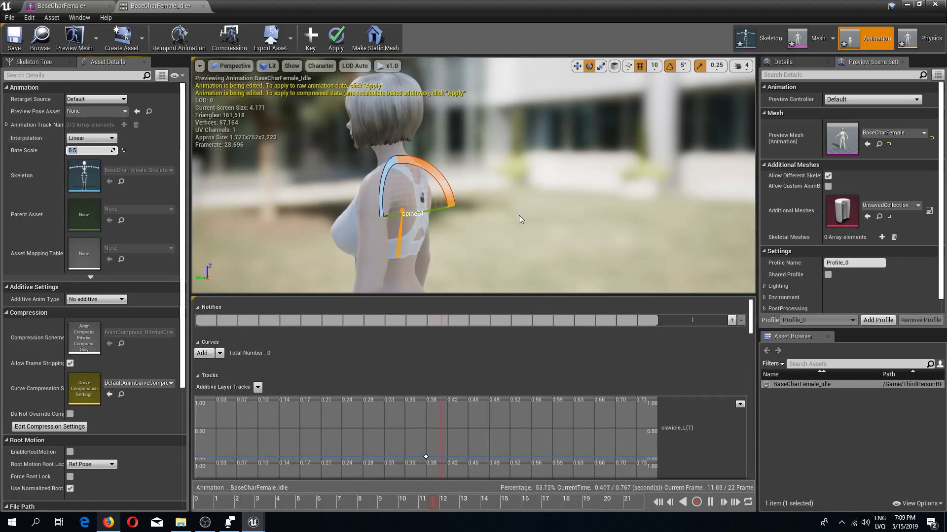
mouse_move(523, 220)
right_down()
mouse_move(498, 257)
mouse_move(516, 237)
right_up()
key(s)
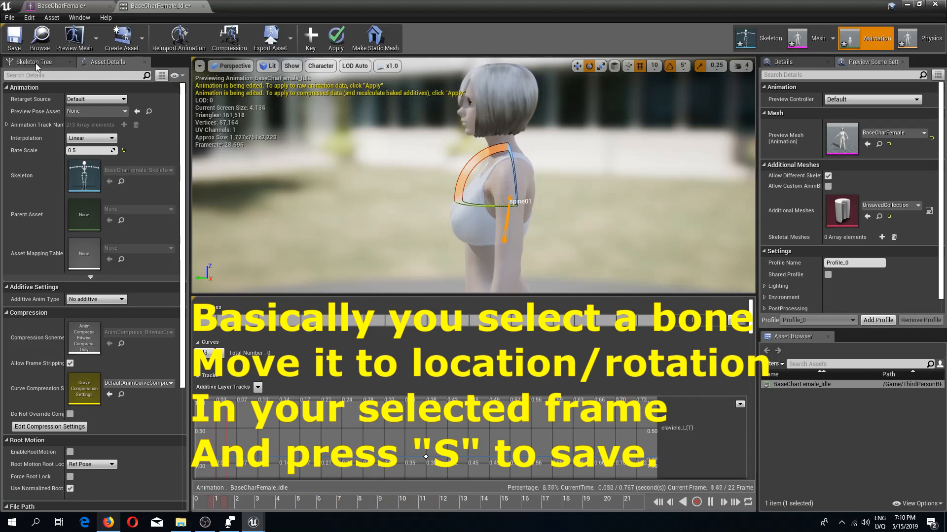
- Select the spine02 bone, try a -5° rotation on it, and pause the playback
click(36, 63)
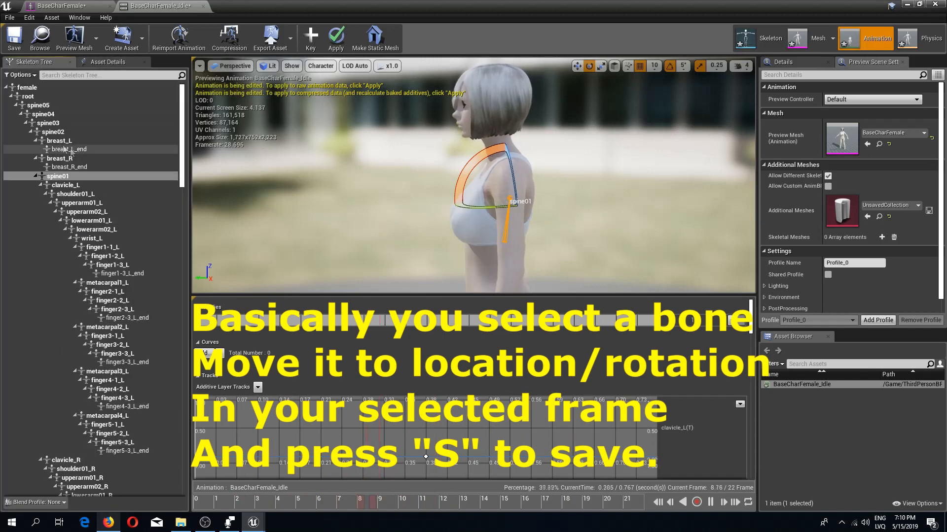
click(61, 131)
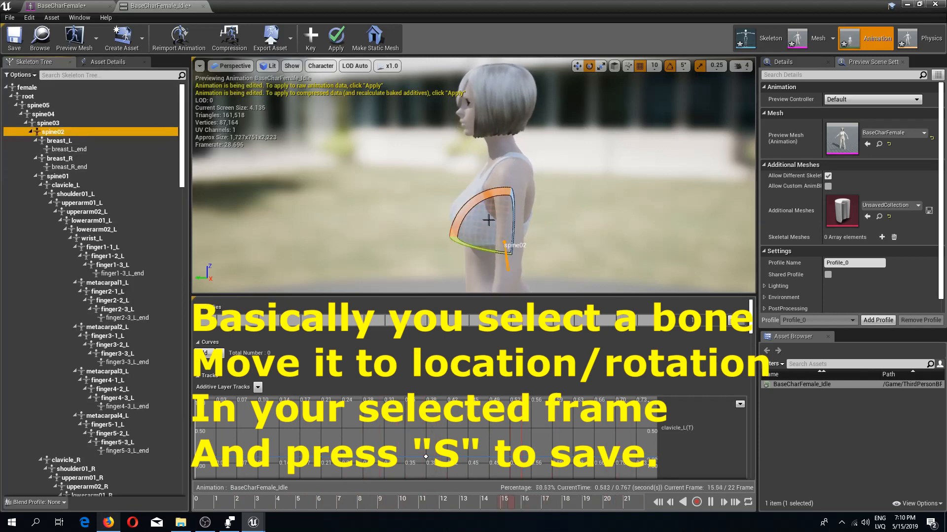
click(488, 216)
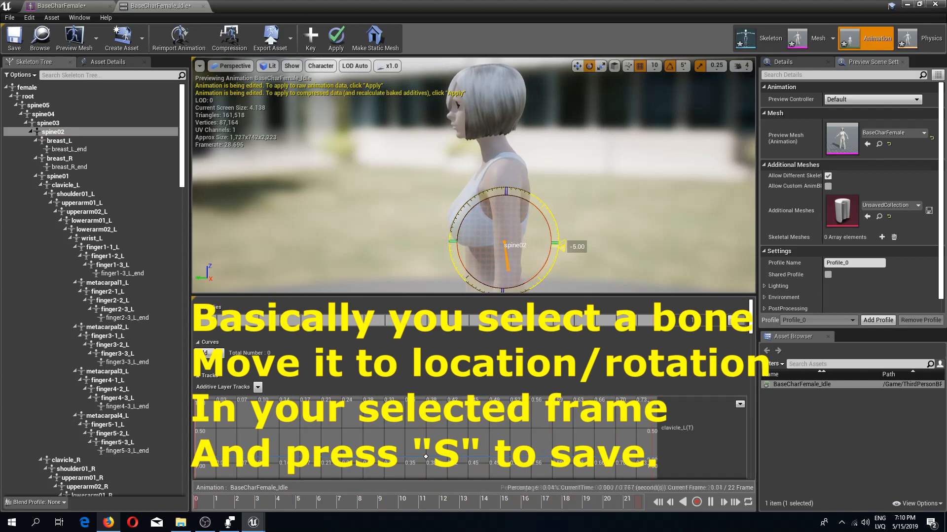
key(w)
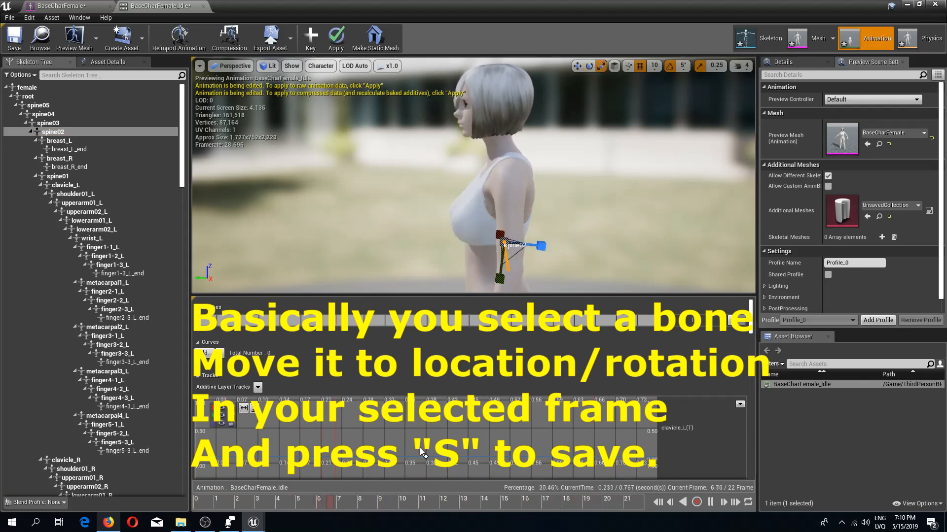
key(e)
key(w)
key(e)
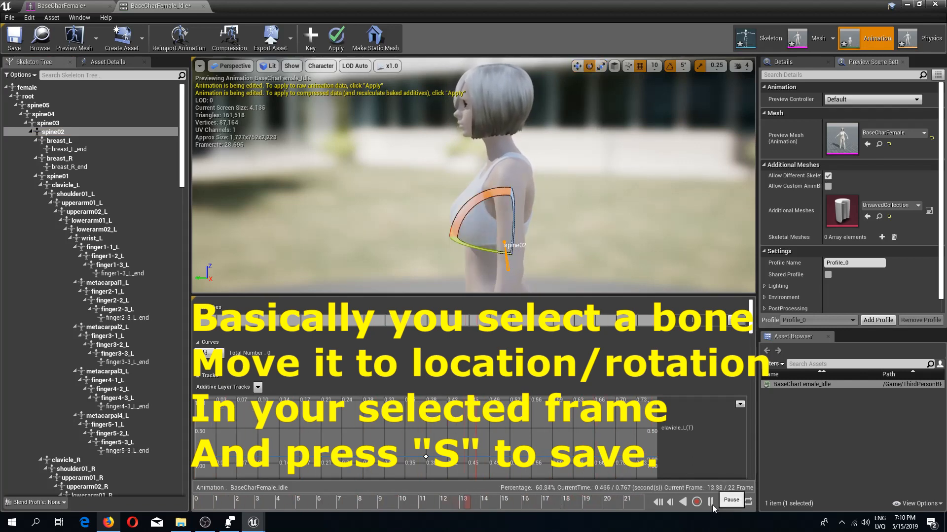
click(711, 501)
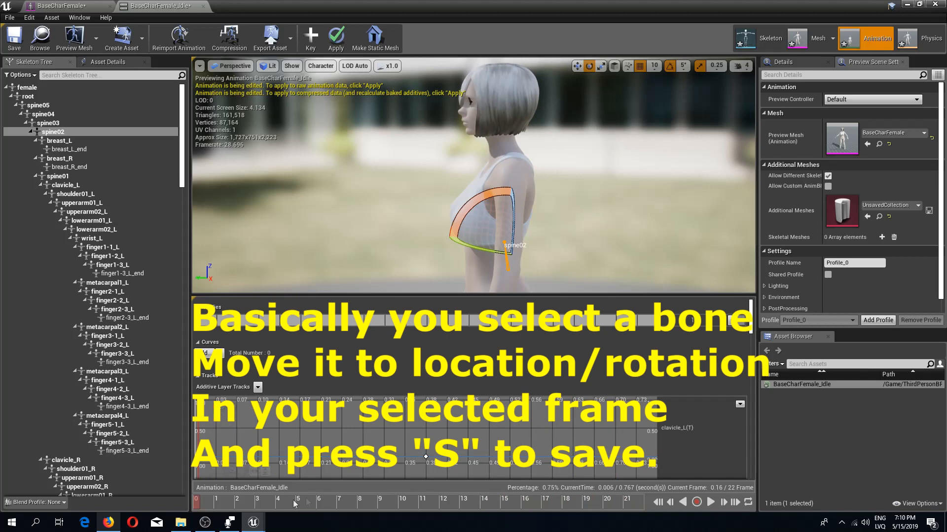
- Pose and key the spine02 bone's rotation at frames 11, 0 and 22, and play back the idle motion
drag(205, 508, 417, 506)
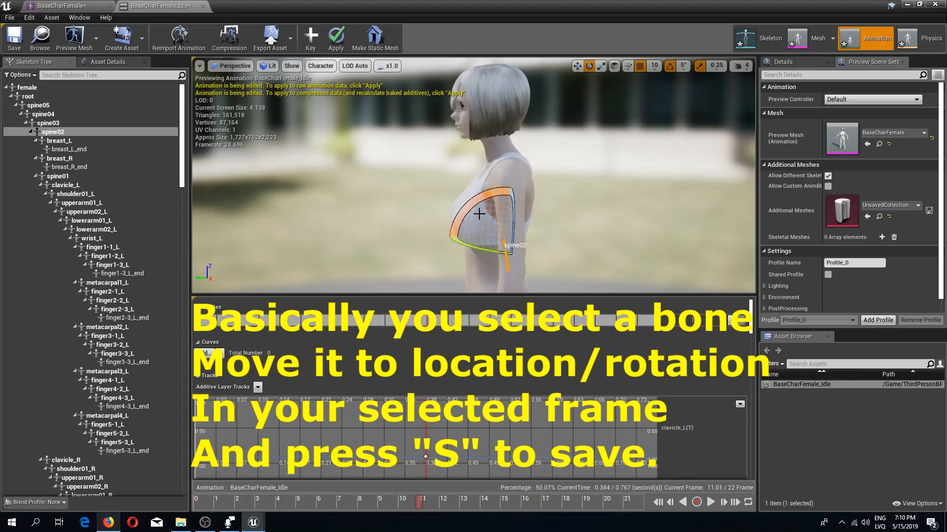
drag(485, 203, 515, 192)
drag(416, 501, 161, 515)
drag(486, 203, 490, 202)
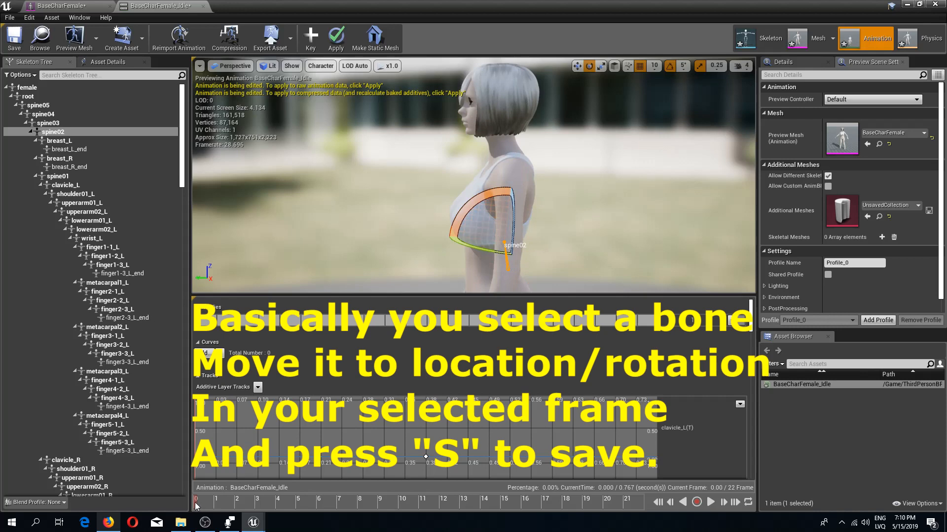
drag(196, 505, 590, 479)
drag(479, 198, 520, 278)
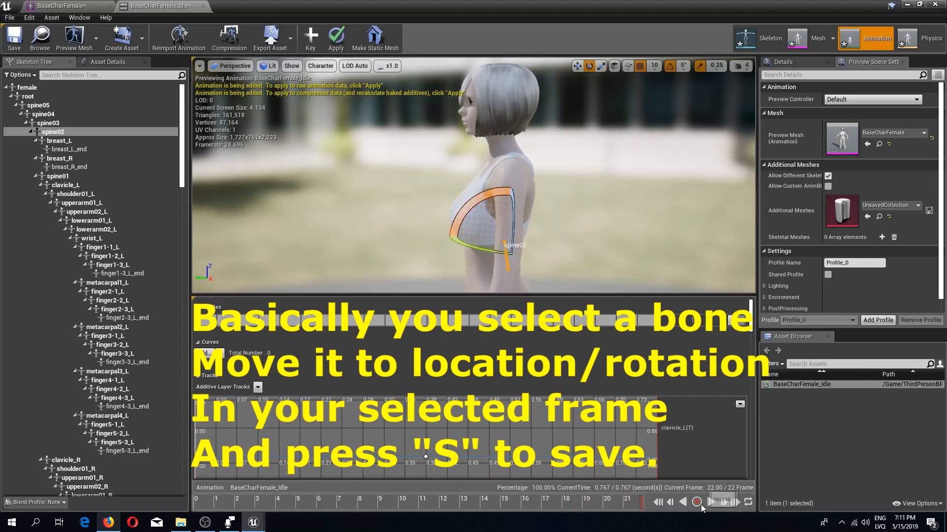
click(707, 503)
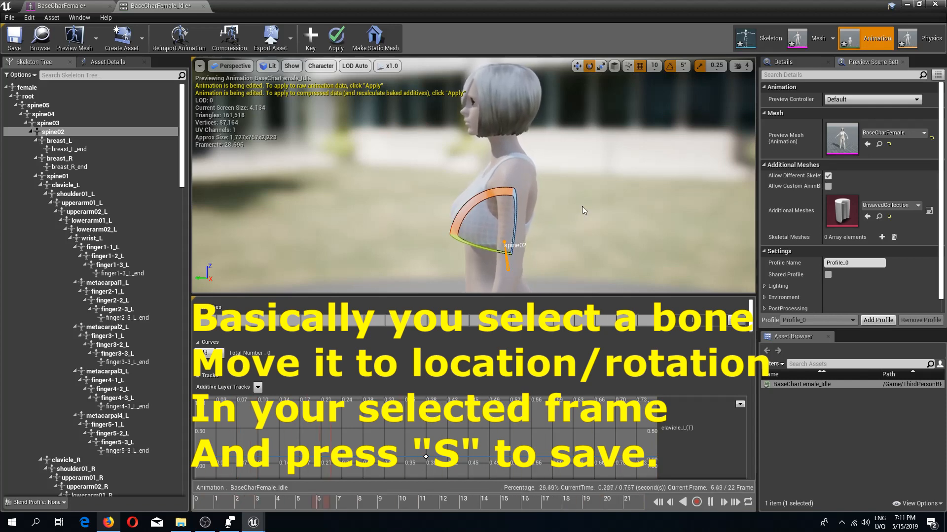
drag(582, 206, 636, 266)
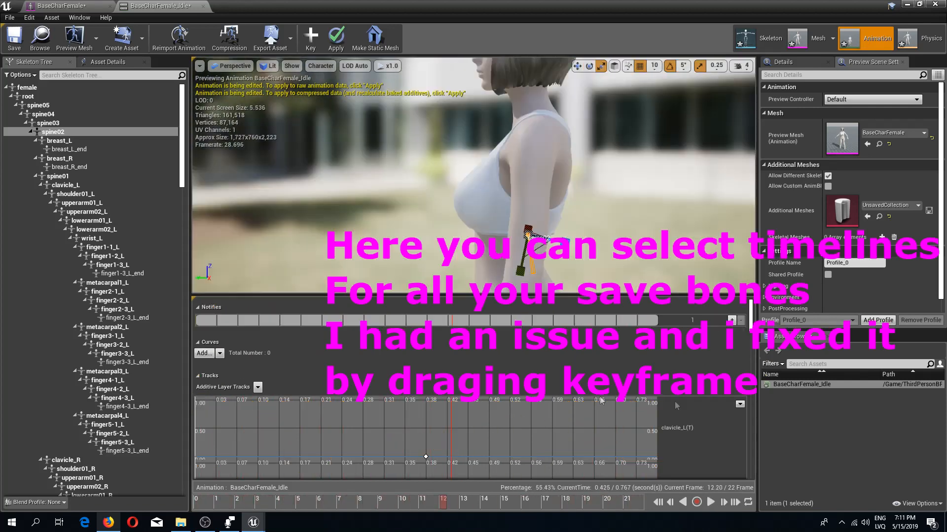
- Show only the spine01 and spine02 additive layer tracks and enlarge the area displaying their curves
click(259, 387)
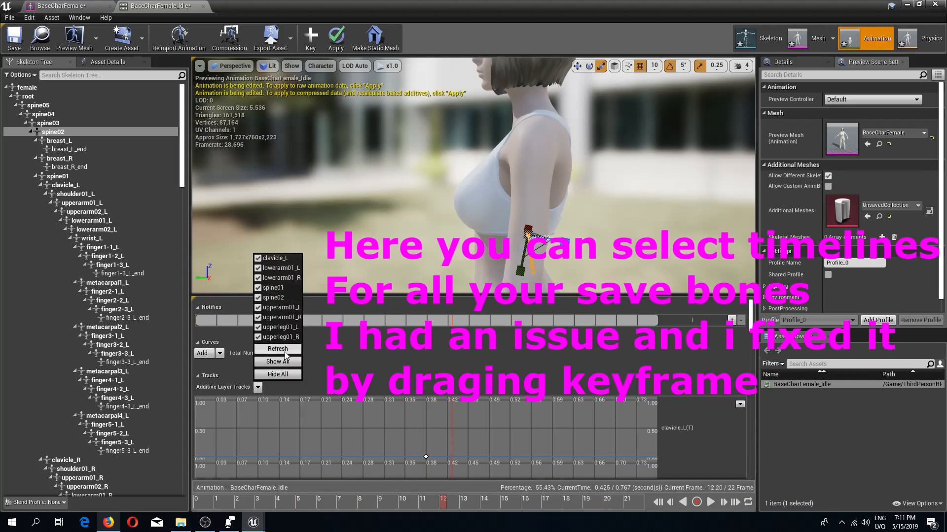
click(284, 377)
click(258, 298)
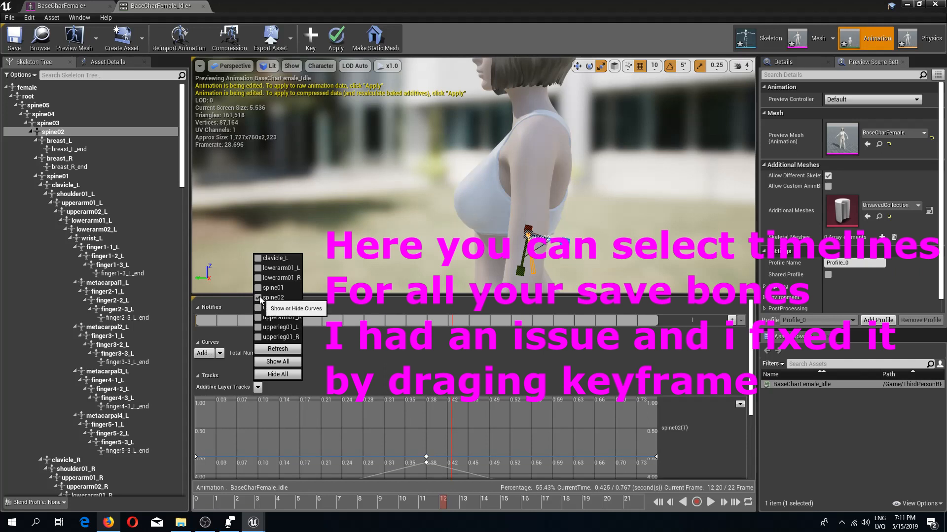
click(259, 298)
click(258, 289)
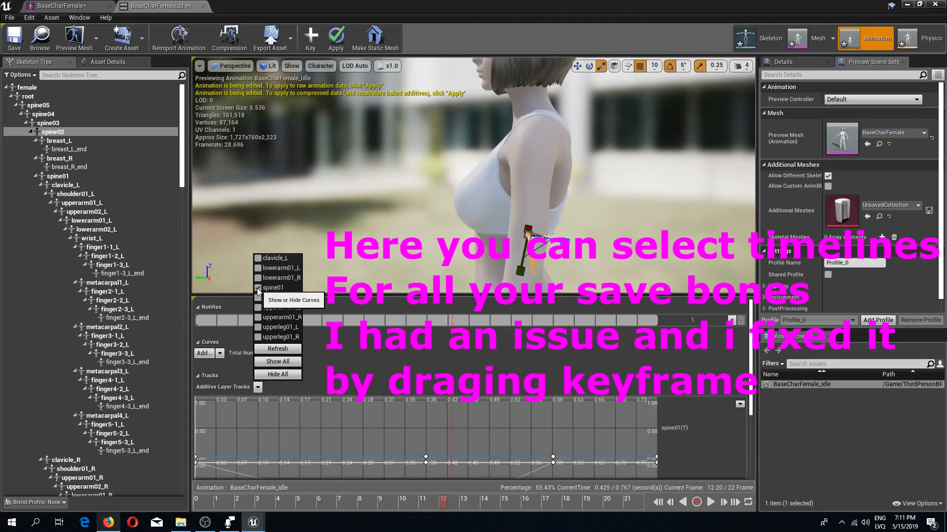
click(258, 298)
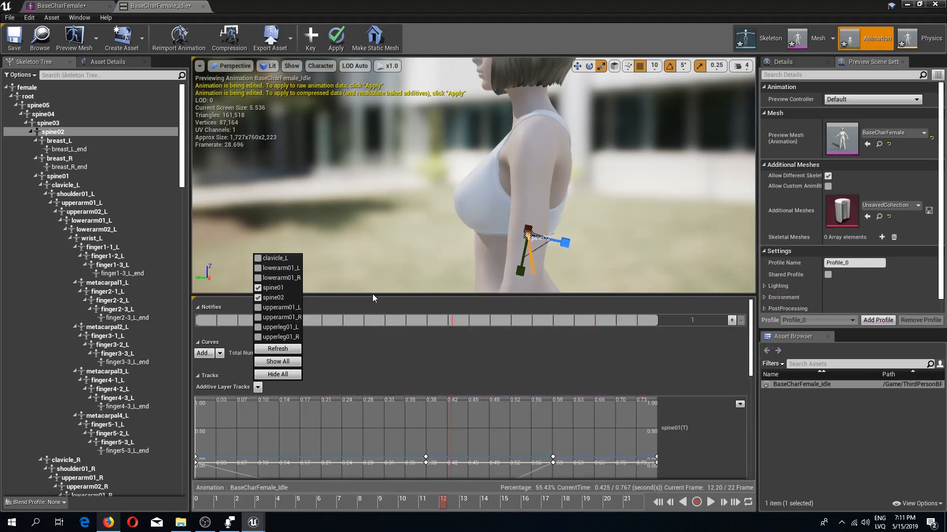
drag(375, 298, 505, 203)
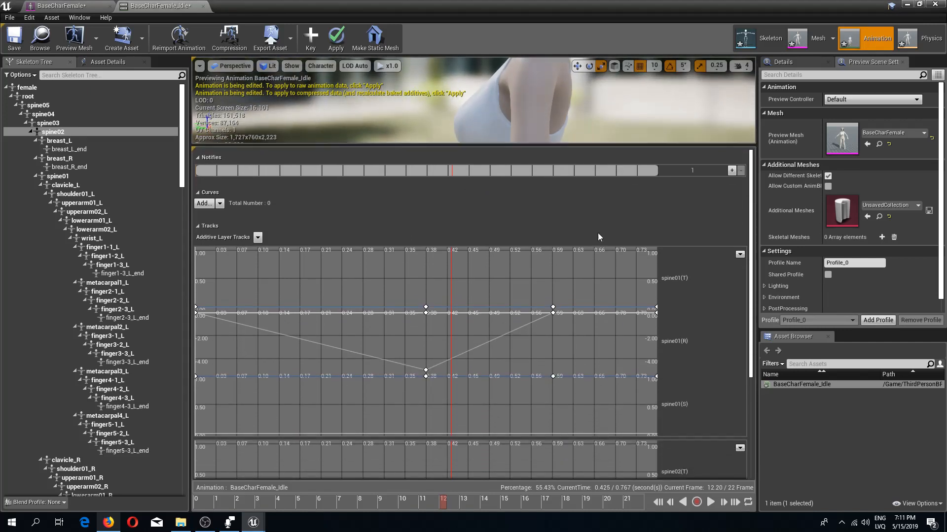
- Remove the stray Roll key near 0.59 s from the spine01 rotation curve, leaving only the middle and end keys
scroll(755, 362, down, 4)
mouse_move(755, 363)
mouse_down()
mouse_move(759, 413)
mouse_move(748, 358)
mouse_move(748, 367)
mouse_up()
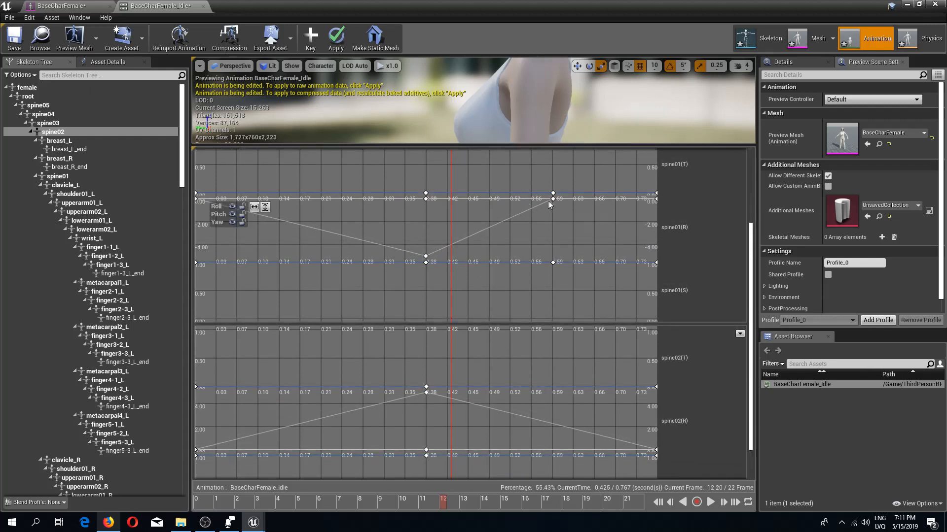
drag(552, 198, 615, 201)
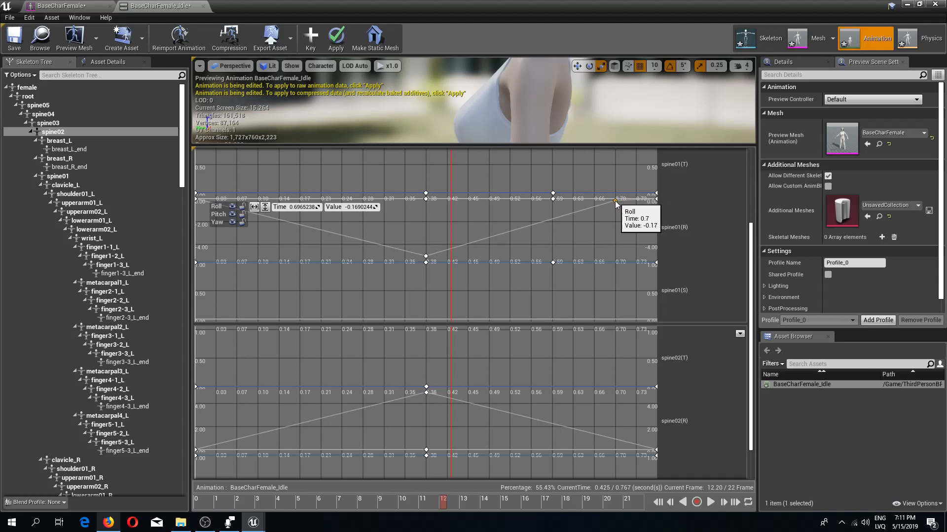
right_click(615, 203)
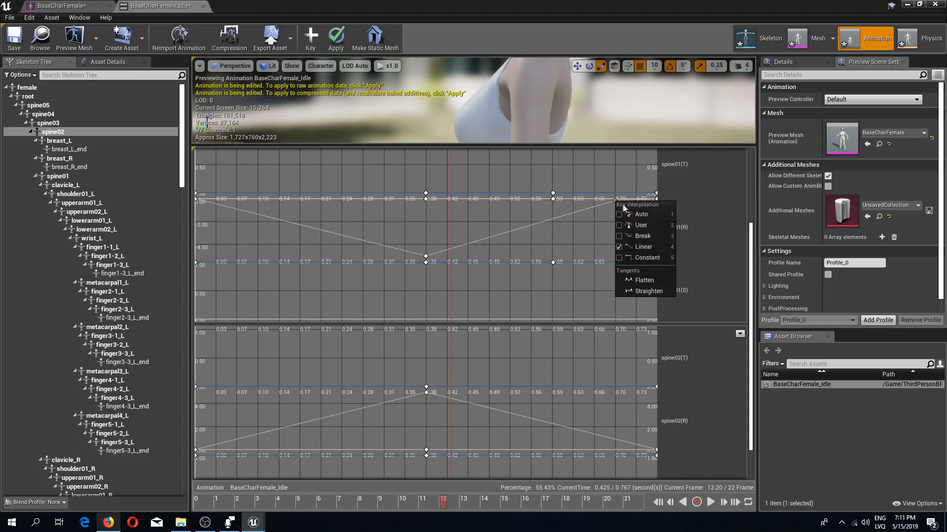
drag(616, 201, 584, 218)
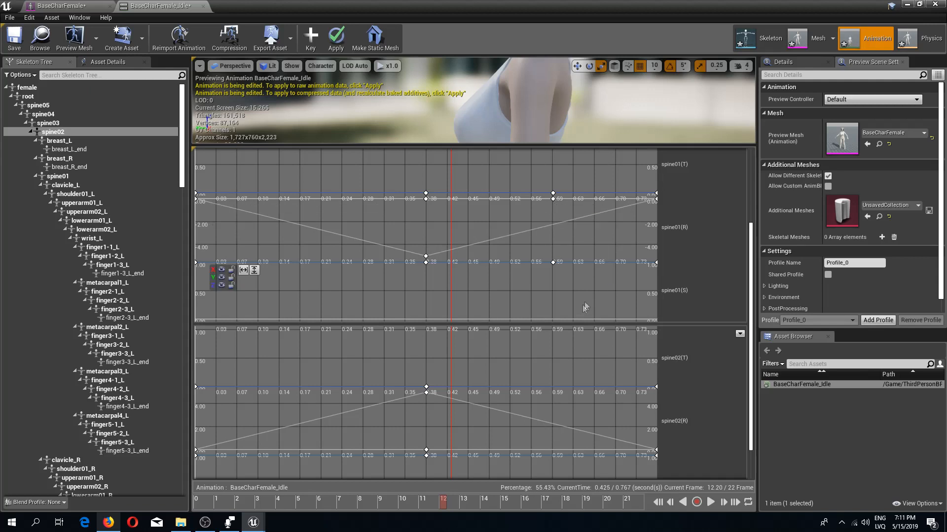
- Play back the idle motion from frame 0 in an enlarged viewport, pause it, and save the animation
drag(444, 502, 749, 480)
drag(578, 486, 466, 487)
drag(393, 484, 189, 487)
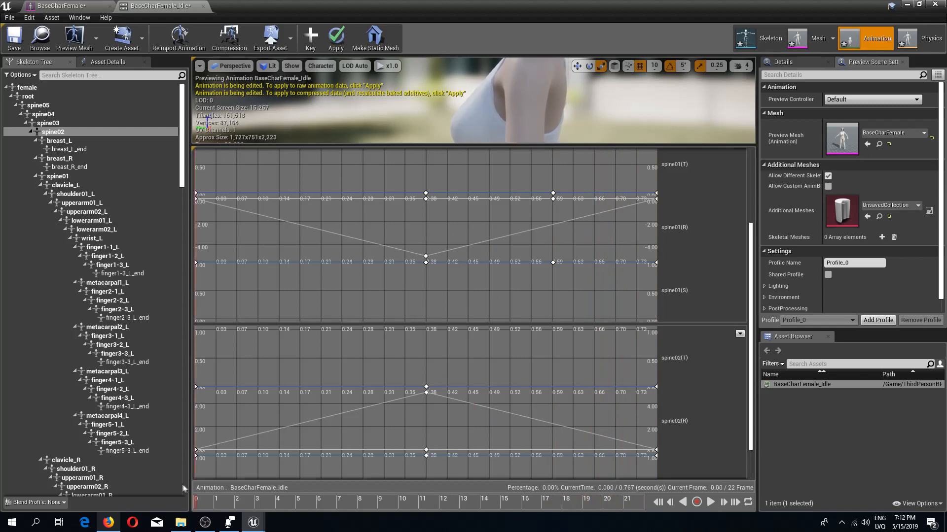
drag(625, 145, 615, 446)
click(707, 502)
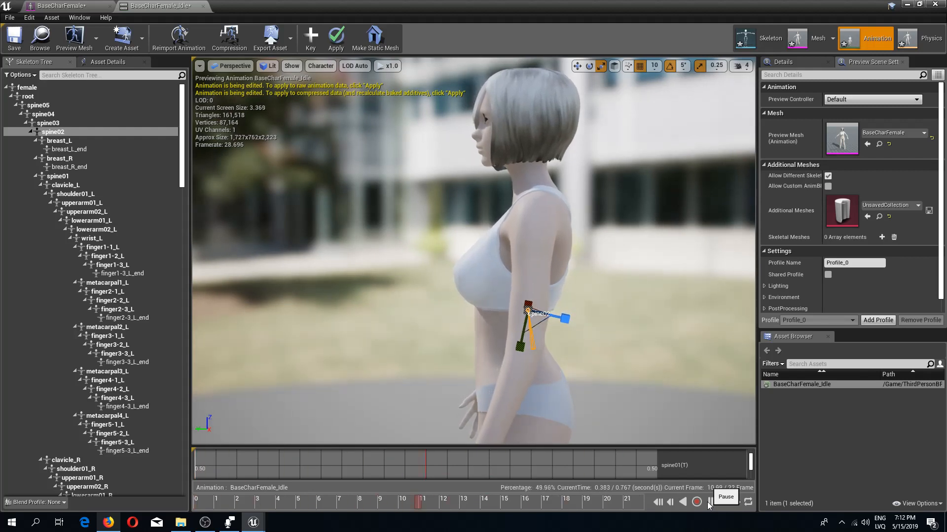
right_drag(619, 389, 542, 396)
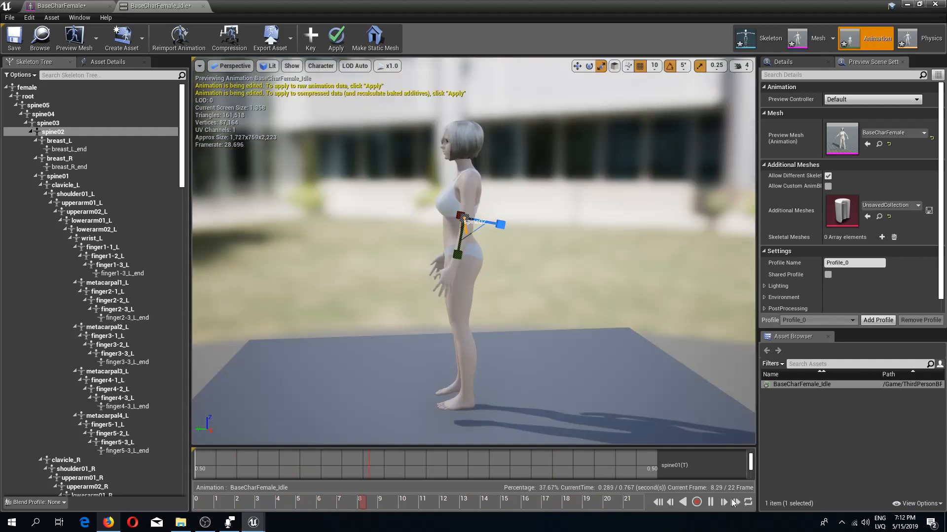
click(711, 503)
right_drag(626, 390, 636, 412)
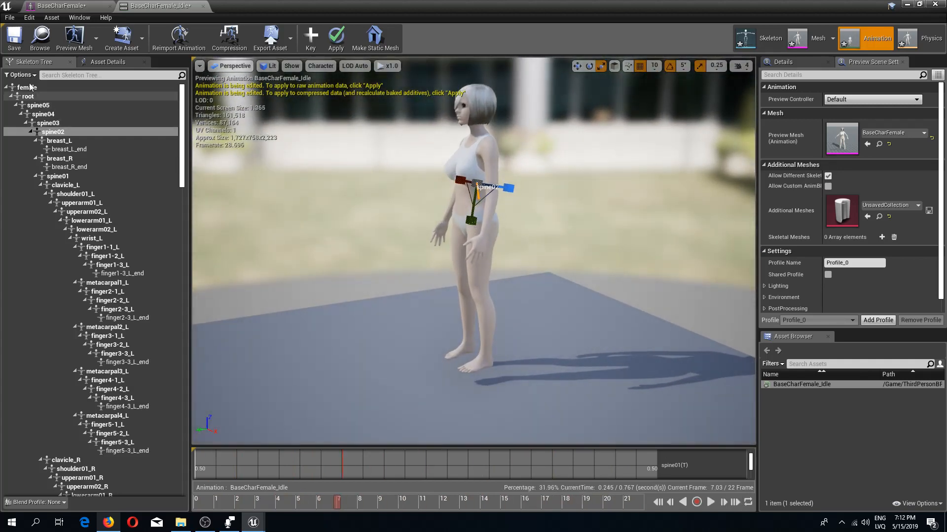
click(20, 44)
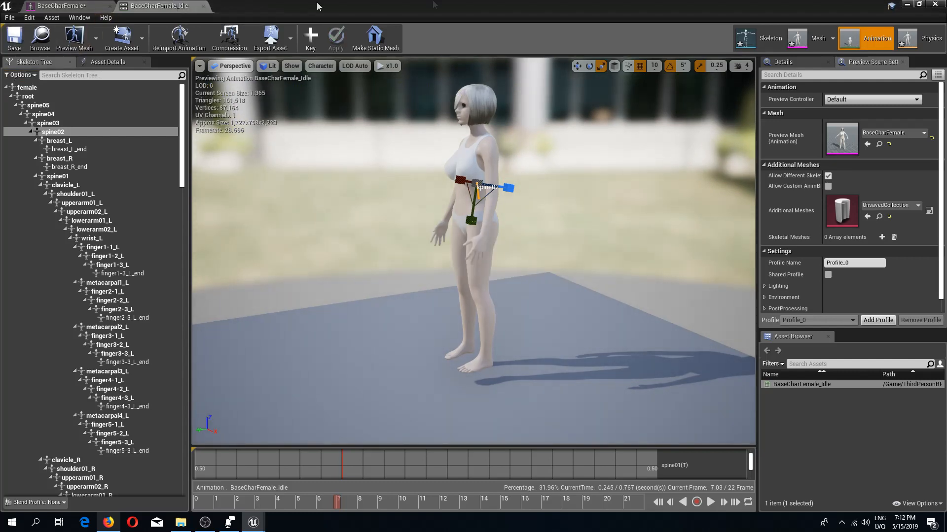
- Duplicate BaseCharFemale_Idle in the Female folder as BaseCharFemale_Walk and open the copy for editing
click(906, 4)
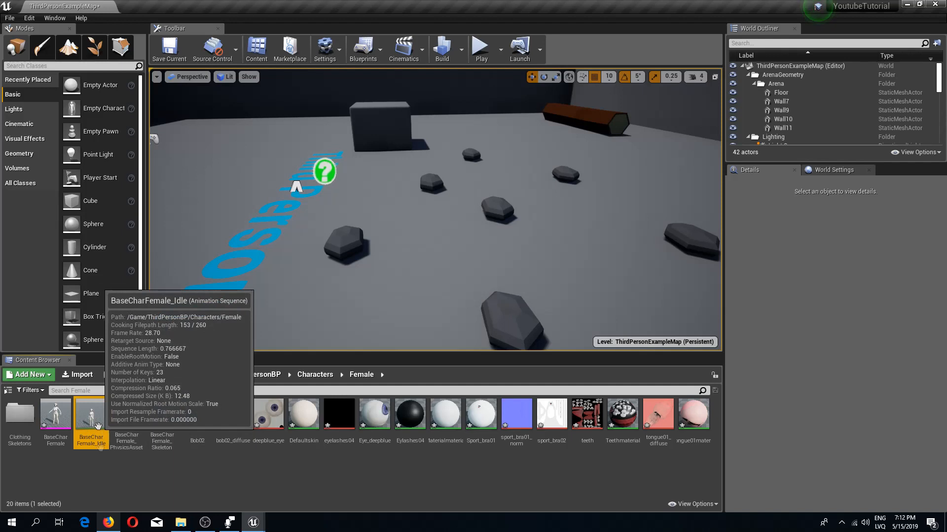
key(ctrl+w)
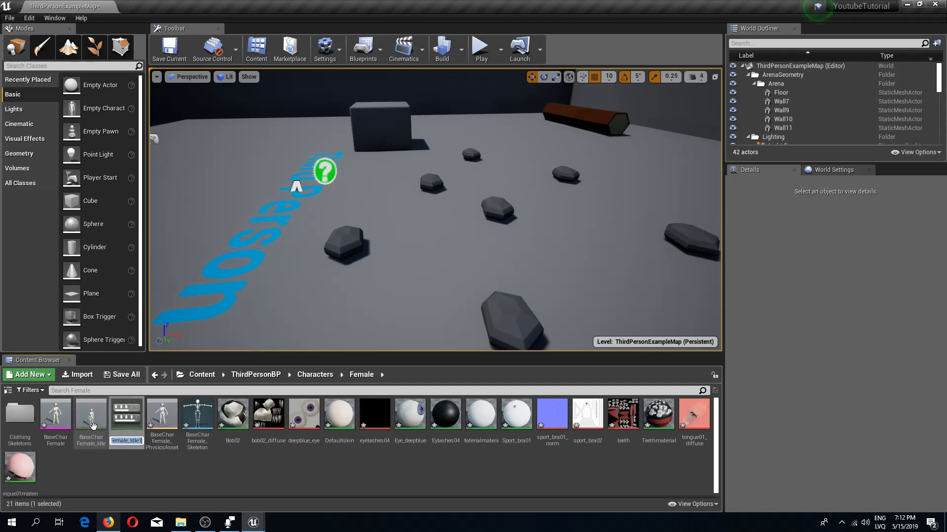
key(End)
key(BackSpace)
key(BackSpace)
text(Wal)
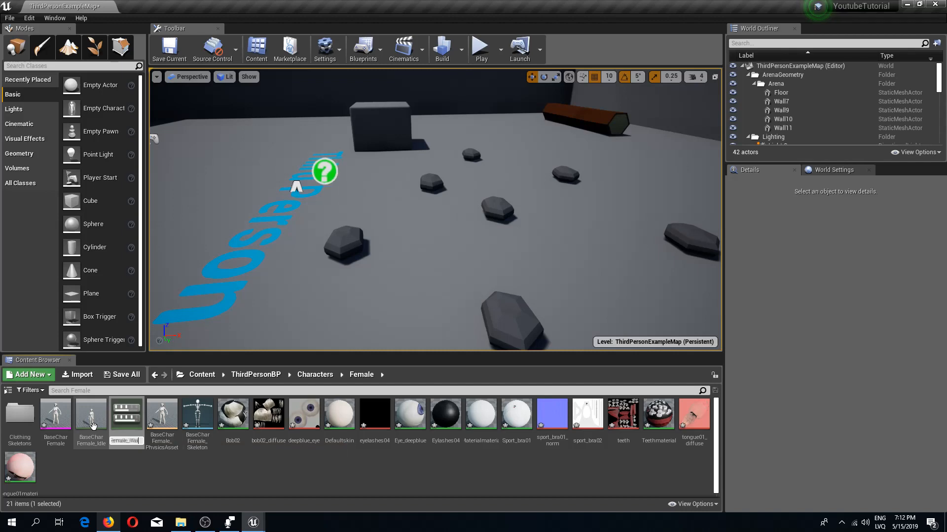
text(k)
key(Return)
key(Return)
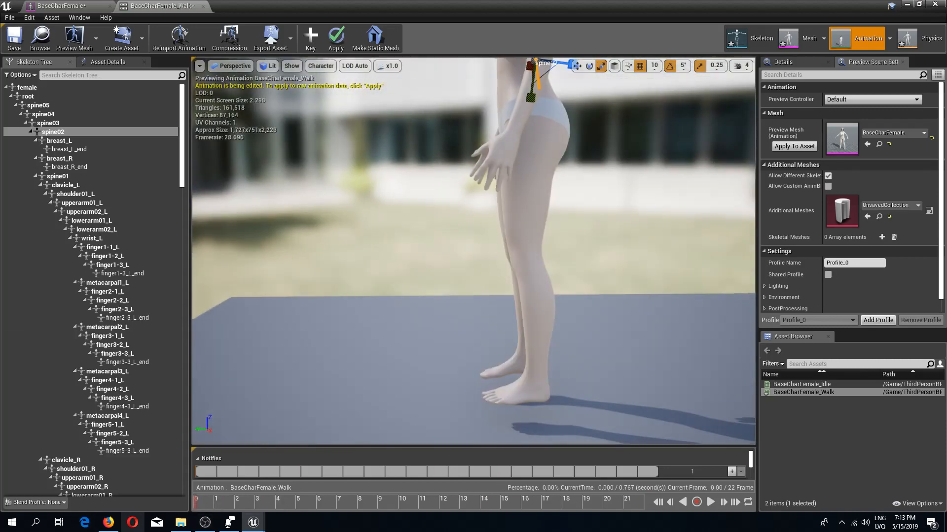
- At frame 0, swing the left leg forward with the upperleg01_L bone and bend the knee with lowerleg01_L
scroll(120, 181, down, 1)
click(121, 194)
drag(182, 171, 190, 444)
click(51, 231)
key(f)
scroll(493, 197, down, 4)
drag(495, 176, 316, 232)
drag(404, 260, 416, 239)
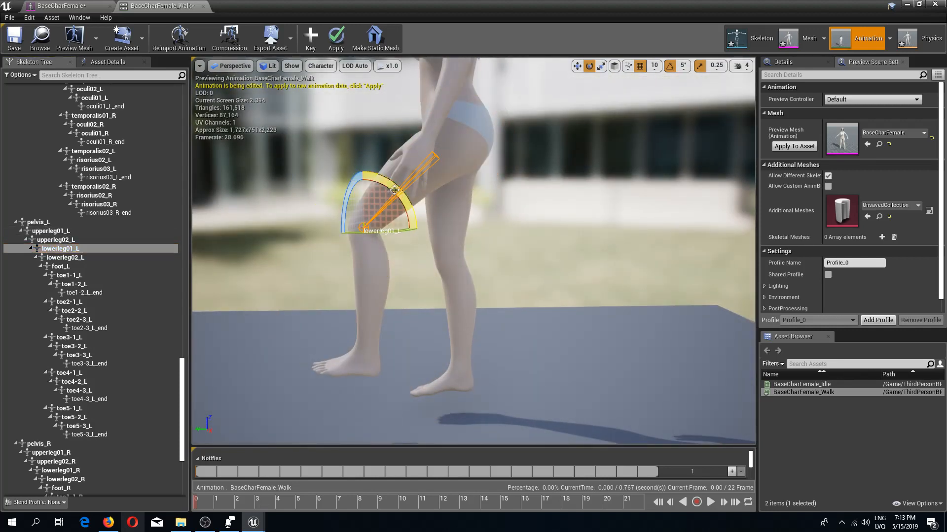
drag(394, 190, 381, 210)
click(50, 231)
drag(419, 102, 409, 88)
- At frame 0, swing the right leg backward from the upper leg and rotate foot_R to complete the stride pose
scroll(99, 369, down, 2)
click(51, 420)
key(ctrl+z)
drag(399, 212, 408, 239)
mouse_move(413, 242)
right_down()
mouse_move(412, 266)
mouse_move(412, 241)
right_up()
click(61, 329)
drag(543, 286, 551, 274)
right_drag(551, 275, 559, 247)
scroll(542, 296, up, 3)
- Scrub the walk timeline to frame 11 and rotate the foot_R bone by about -10°
drag(196, 502, 643, 503)
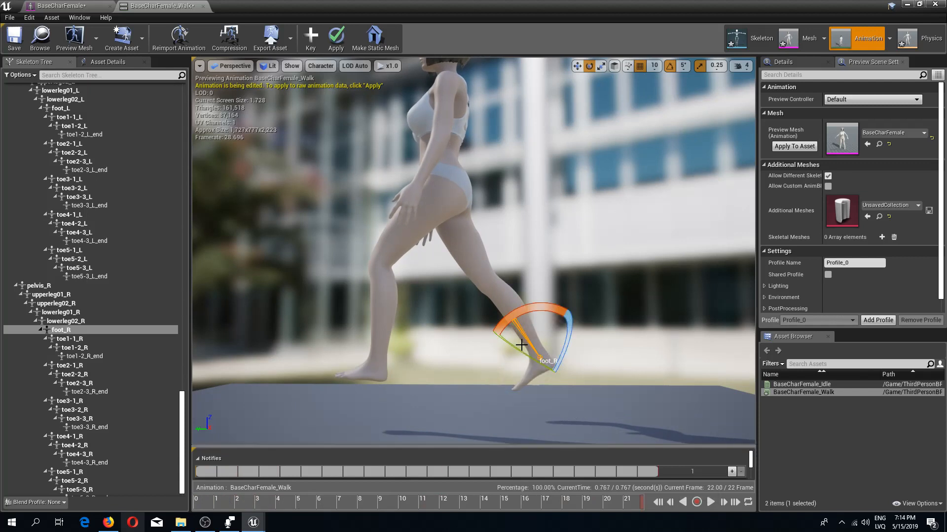
drag(499, 506, 401, 509)
right_drag(567, 316, 567, 316)
key(w)
key(a)
drag(572, 318, 572, 318)
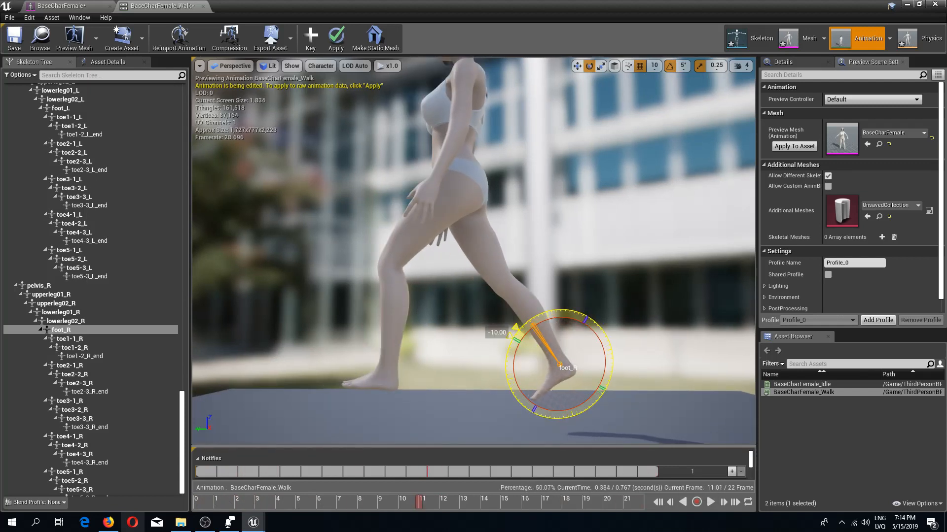
- Rotate the upperleg01_R bone to swing the right leg forward at frame 11
click(51, 295)
drag(425, 170, 414, 197)
right_drag(414, 198, 463, 222)
key(w)
key(a)
drag(581, 160, 578, 166)
right_drag(578, 165, 567, 198)
key(a)
key(d)
key(s)
key(s)
- Bend the right knee at frame 11 by rotating the lowerleg01_R bone
click(61, 312)
drag(400, 205, 412, 241)
right_drag(412, 241, 320, 237)
key(w)
key(d)
key(s)
- At frame 11, swing upperleg01_L backward, rotate lowerleg01_L by about 35°, and adjust foot_L for the trailing left leg
scroll(64, 237, up, 10)
click(51, 231)
drag(485, 220, 548, 217)
right_drag(548, 217, 548, 218)
key(d)
key(s)
click(61, 248)
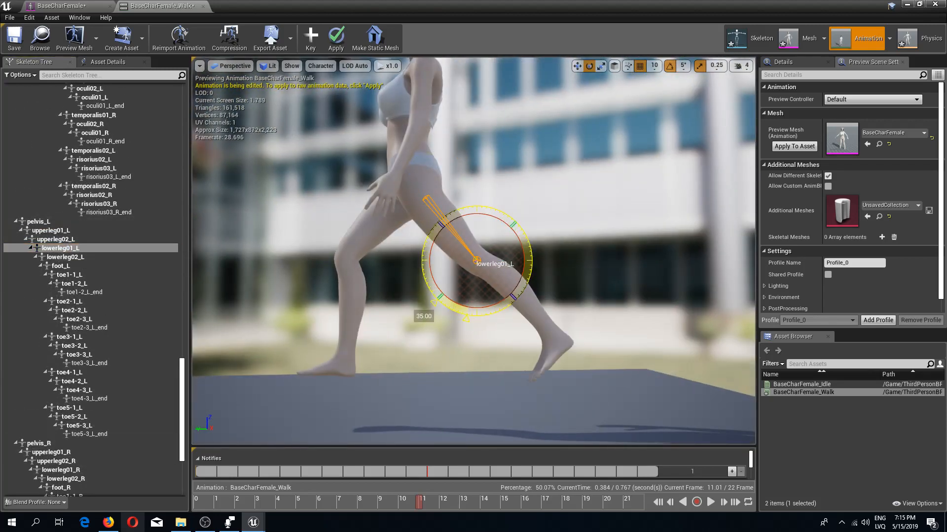
click(62, 266)
drag(552, 389, 518, 394)
key(w)
right_drag(517, 395, 520, 439)
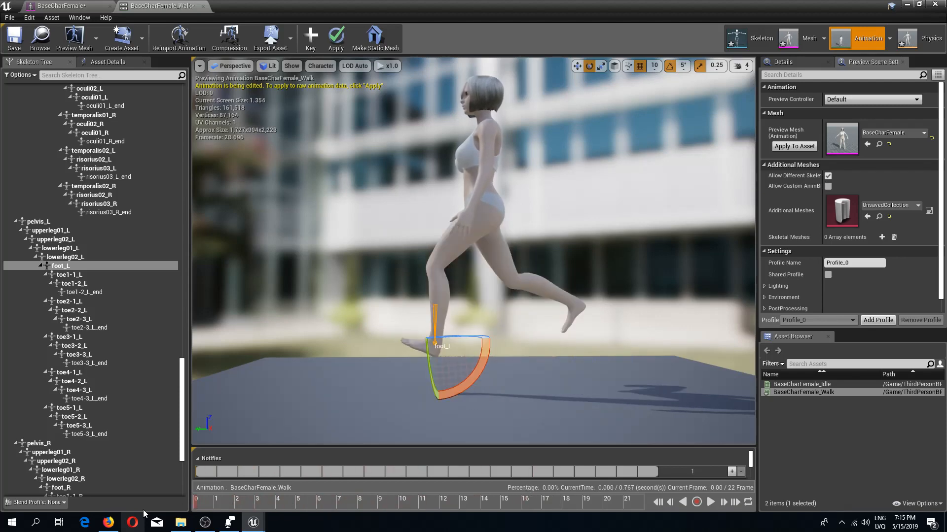
- At frame 0, straighten the trailing leg with lowerleg01_R and level the front foot with foot_L
click(61, 470)
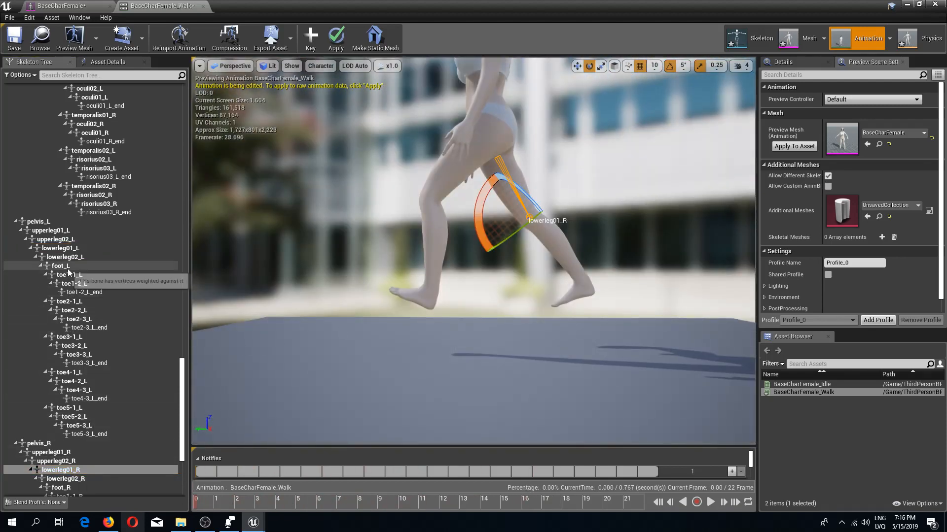
click(61, 266)
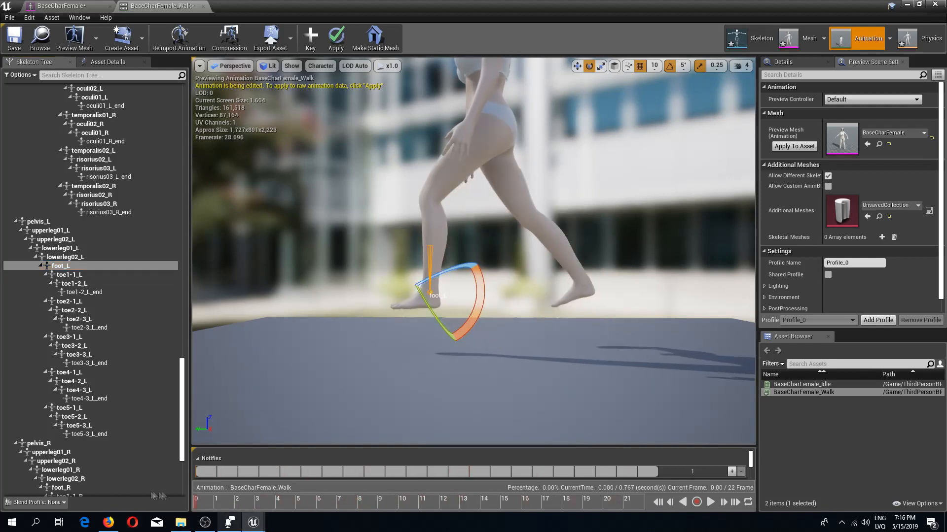
- Repose the left leg at frame 22 by rotating the upperleg01_L and lowerleg01_L bones
click(471, 503)
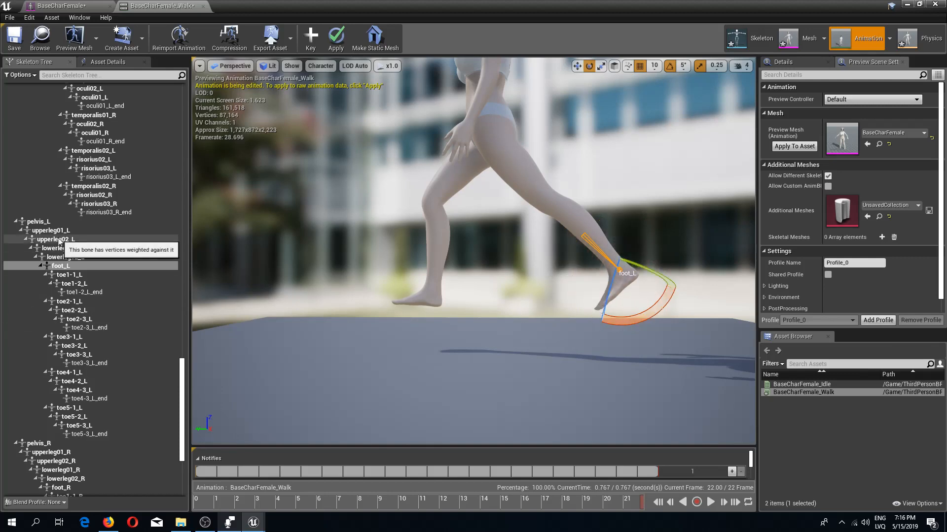
click(51, 230)
click(61, 248)
drag(471, 238, 493, 217)
mouse_move(485, 232)
right_down()
mouse_move(478, 192)
mouse_move(480, 246)
right_up()
key(w)
key(s)
- Repose the right leg for the walk cycle by rotating the upperleg01_R and lowerleg01_R bones
click(51, 230)
click(54, 453)
drag(459, 200, 428, 206)
click(61, 470)
drag(514, 288, 495, 274)
mouse_move(495, 274)
right_down()
mouse_move(486, 262)
mouse_move(481, 269)
right_up()
click(51, 452)
click(589, 325)
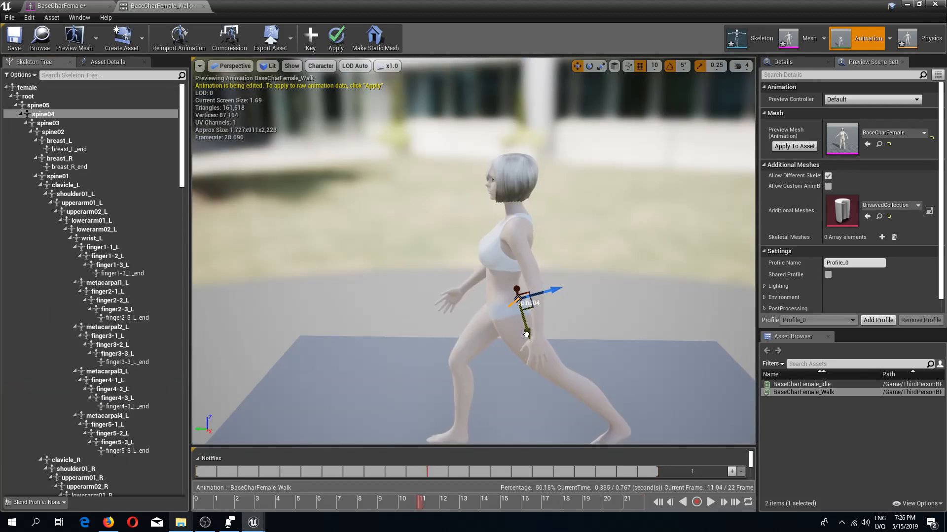
- Scrub the walk cycle around frames 5 and 16 and play it back to check the passing poses and spine04 movement
click(309, 508)
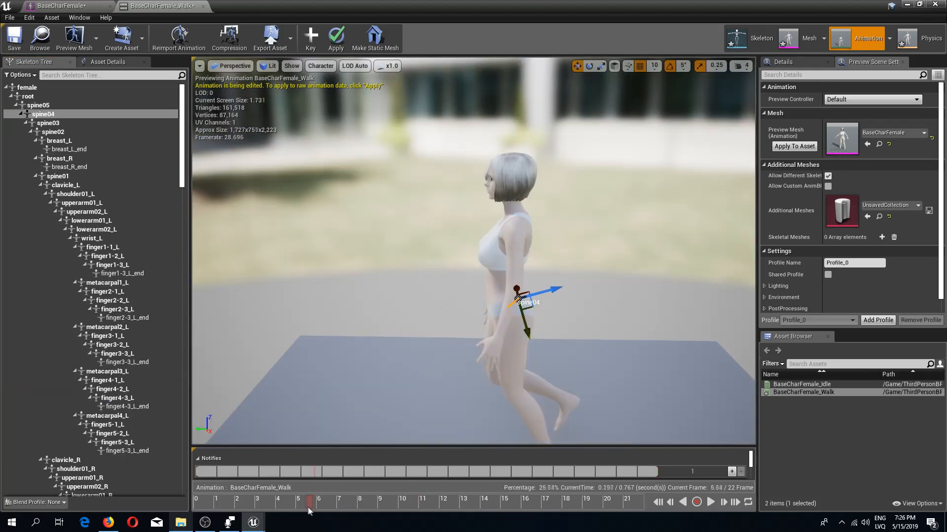
drag(320, 506, 532, 511)
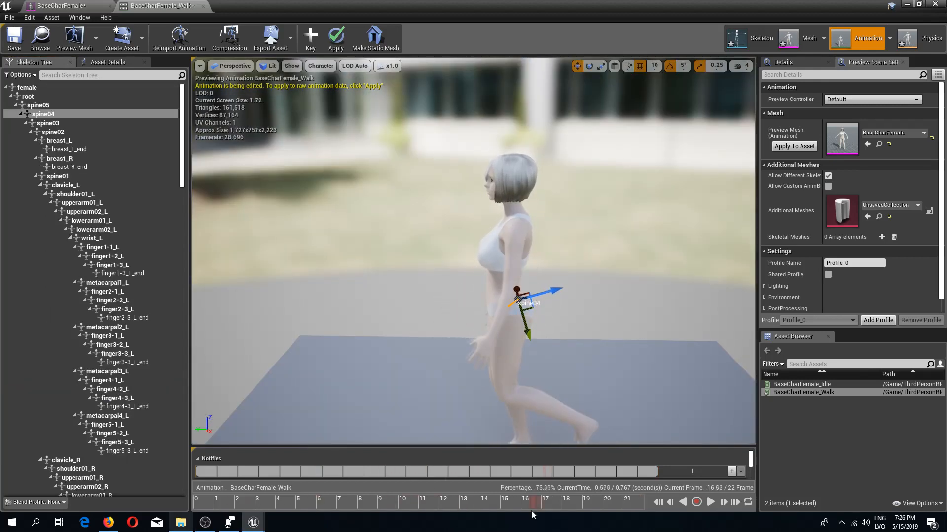
click(708, 503)
drag(541, 509, 721, 505)
click(722, 502)
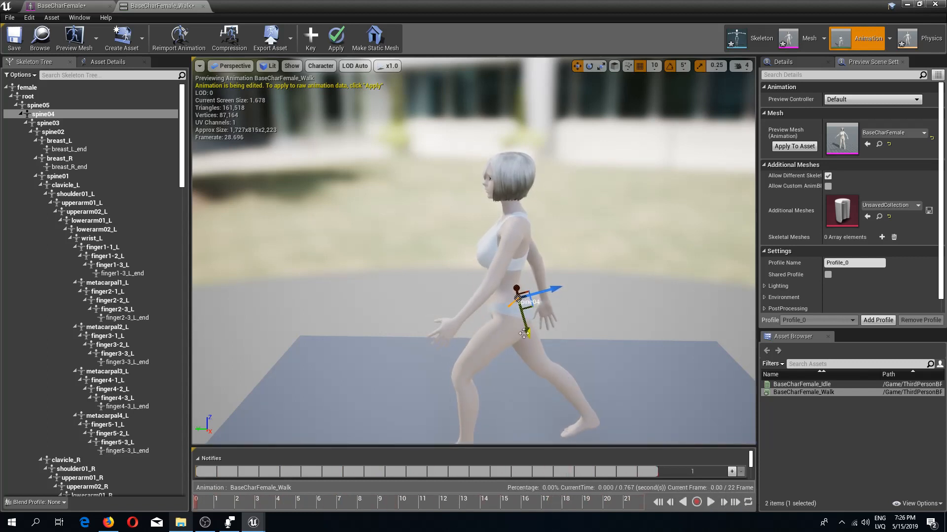
click(710, 503)
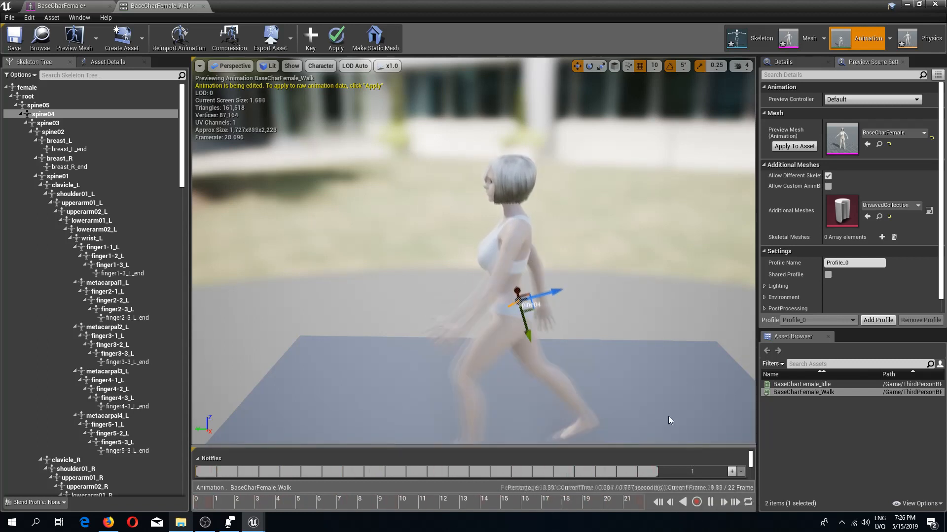
drag(609, 506, 656, 506)
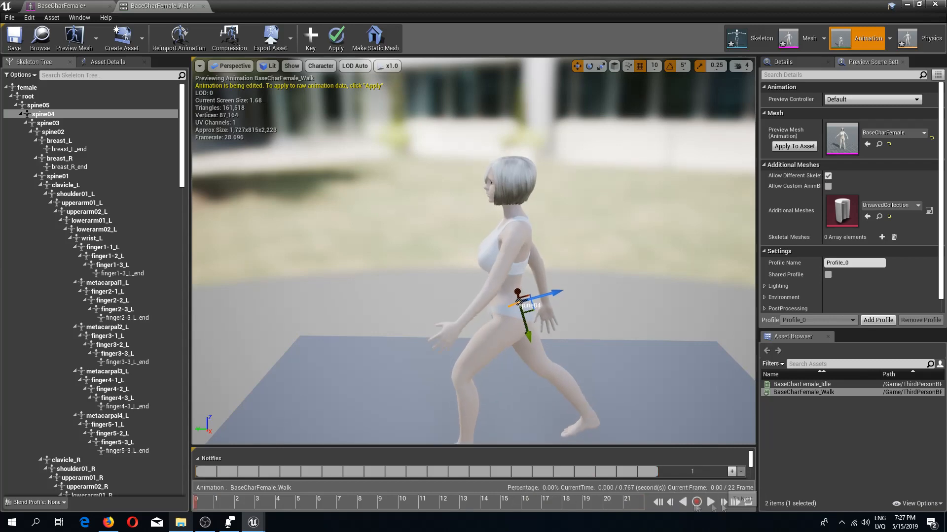
- Select the root bone, save the walk animation, and inspect its playback from behind and from the side
click(28, 97)
click(710, 502)
alt+drag(641, 348, 473, 348)
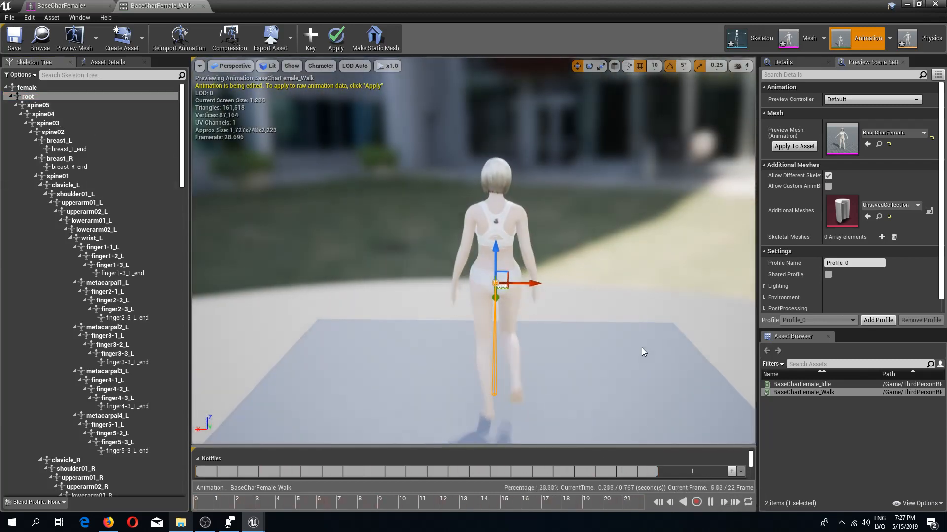
click(20, 42)
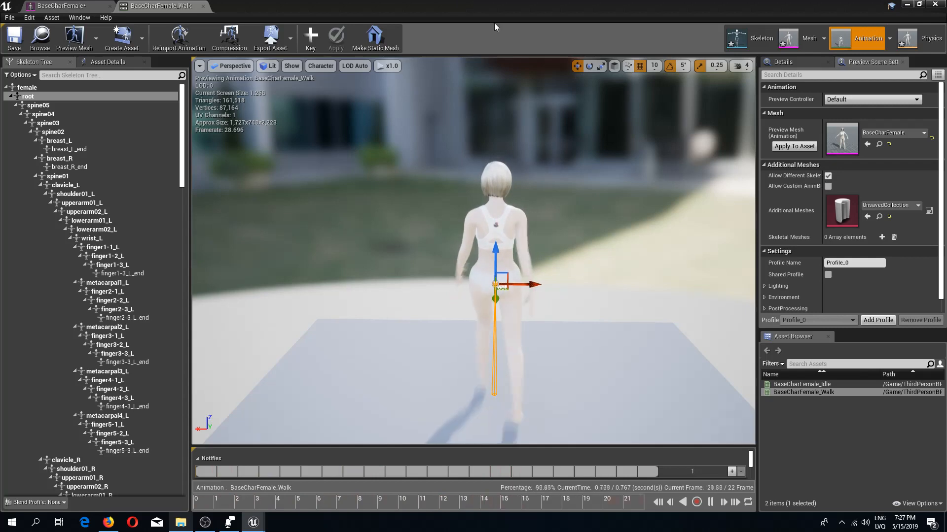
drag(375, 300, 429, 303)
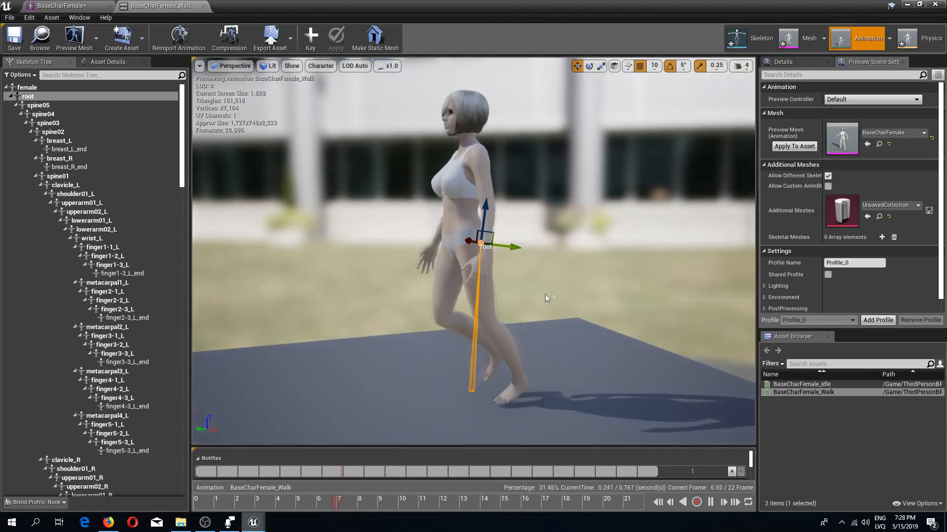
scroll(539, 295, up, 2)
drag(587, 241, 574, 257)
right_drag(574, 257, 725, 252)
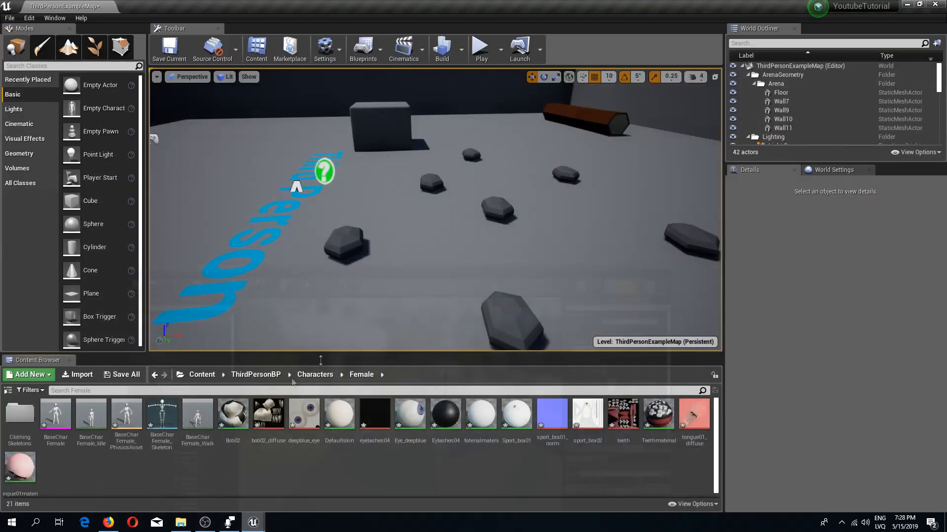
- Duplicate BaseCharFemale_Idle in the Female folder as BaseCharFemale_Attack and open the copy for editing
click(96, 418)
key(ctrl+w)
key(Right)
key(BackSpace)
key(BackSpace)
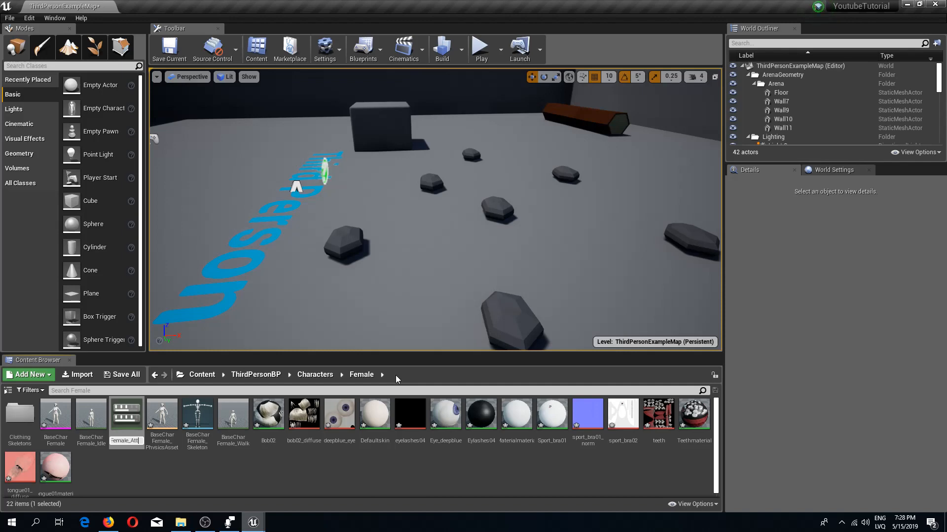
key(Return)
key(Return)
- Play the attack animation and examine the right arm's motion from the front with the female bone selected
right_drag(395, 376, 435, 365)
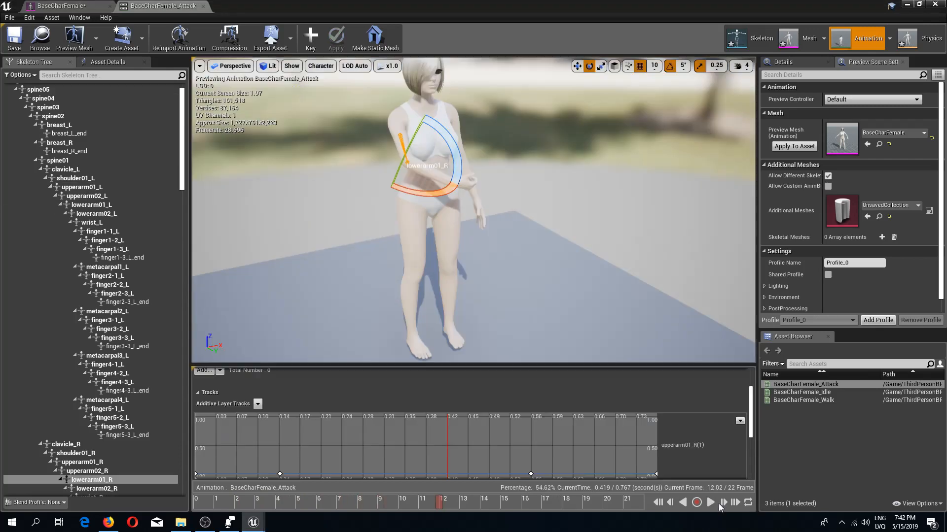
click(712, 503)
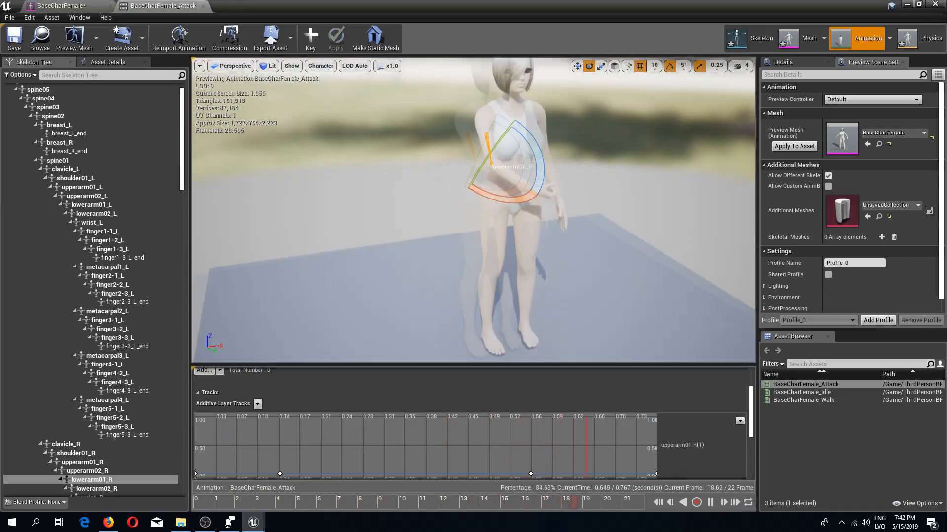
scroll(151, 166, up, 2)
click(32, 88)
mouse_move(294, 159)
right_down()
mouse_move(296, 175)
mouse_move(256, 140)
mouse_move(291, 153)
right_up()
mouse_move(415, 207)
right_down()
mouse_move(390, 231)
mouse_move(404, 205)
mouse_move(414, 207)
right_up()
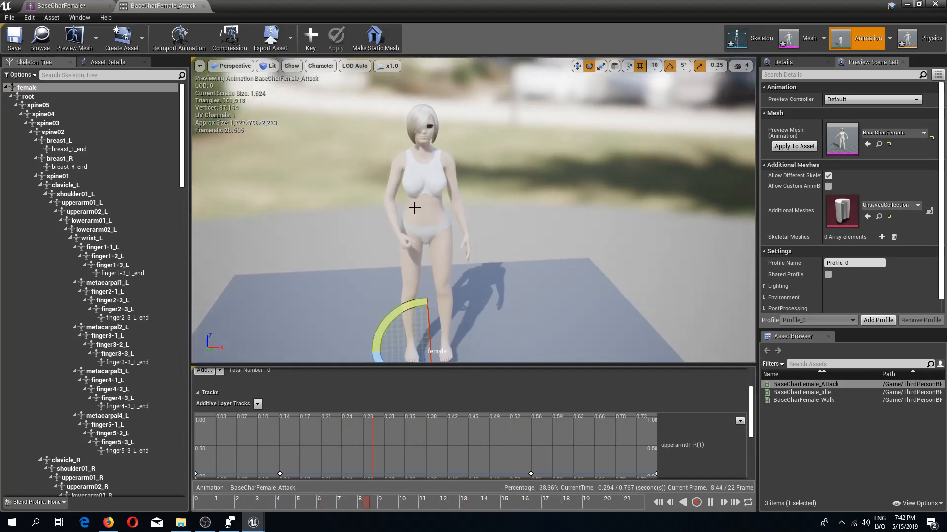
- Save the BaseCharFemale_Attack, BaseCharFemale_Idle and BaseCharFemale_Walk animations together in the Female folder
click(909, 4)
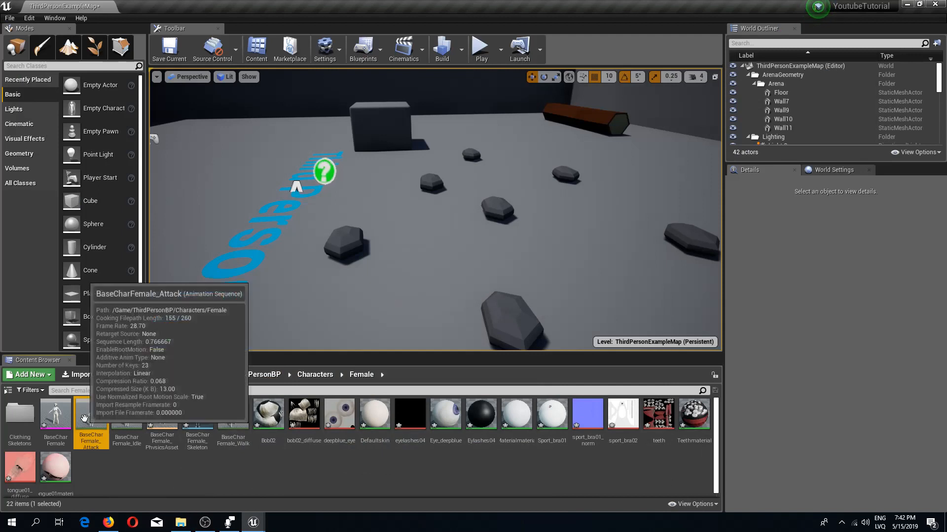
ctrl+click(127, 418)
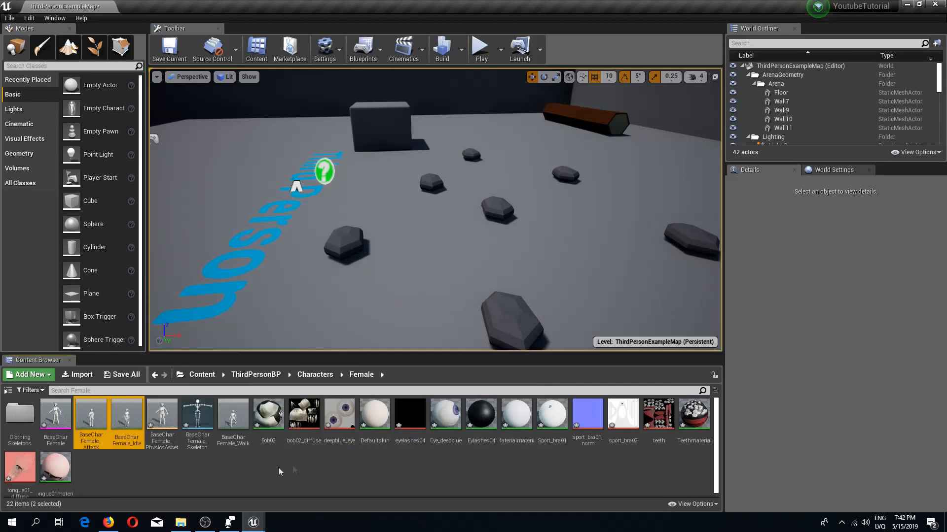
ctrl+click(233, 418)
right_click(235, 419)
click(273, 280)
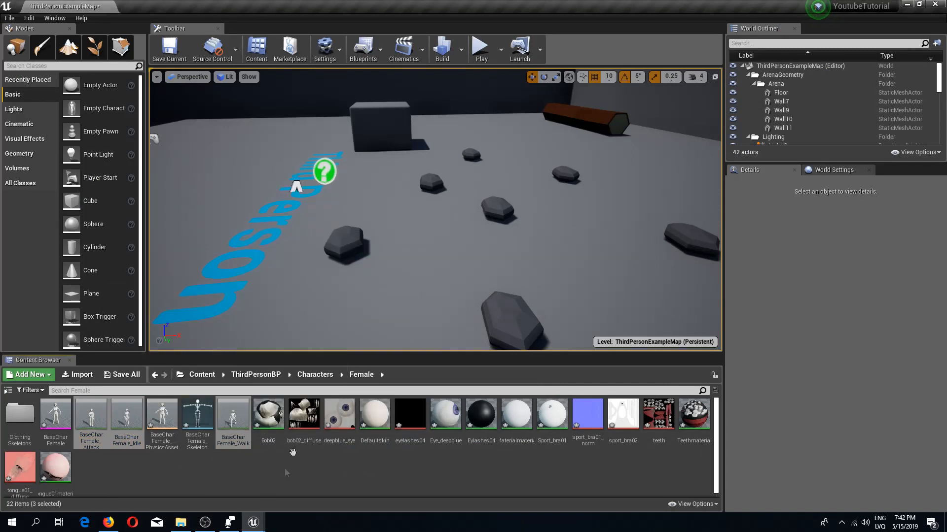
click(419, 478)
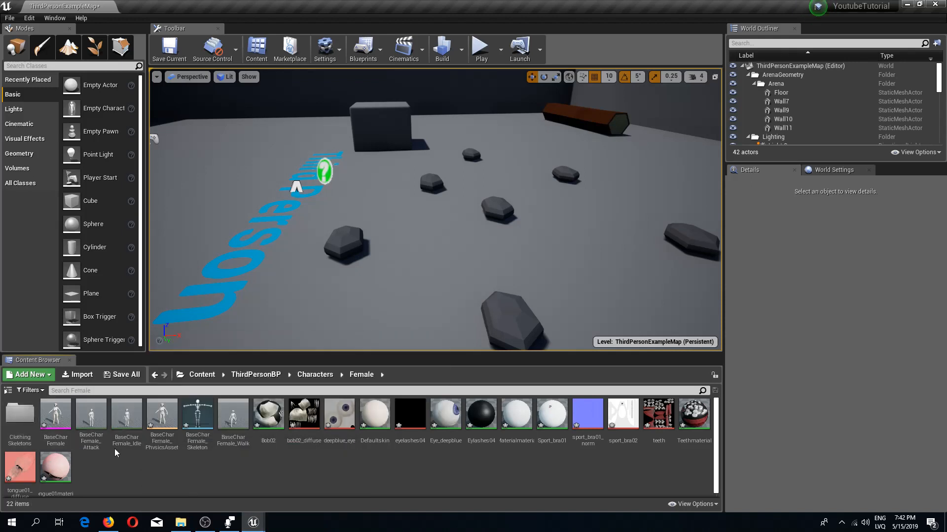
- Create an Animation Blueprint named FemaleCharAnim_BP in the Female folder for BaseCharFemale_Skeleton, and open it
right_click(137, 476)
right_click(168, 479)
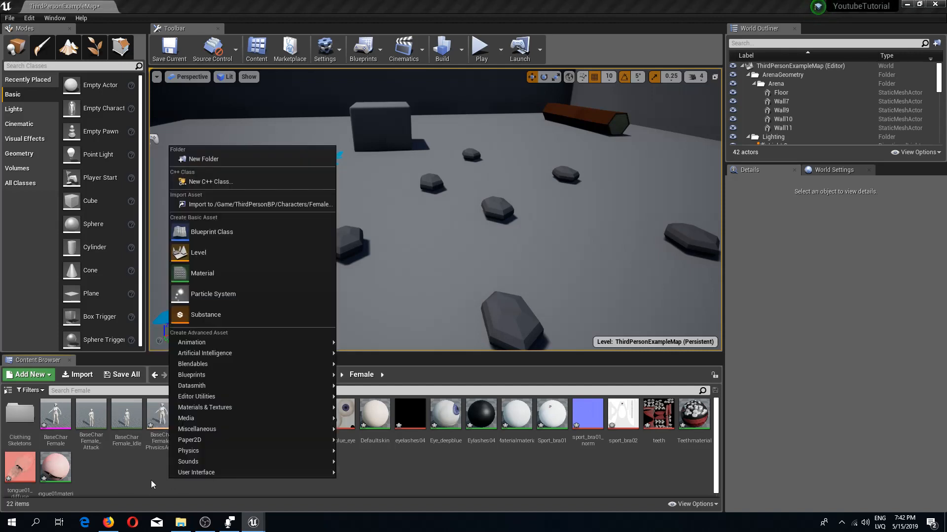
mouse_move(193, 344)
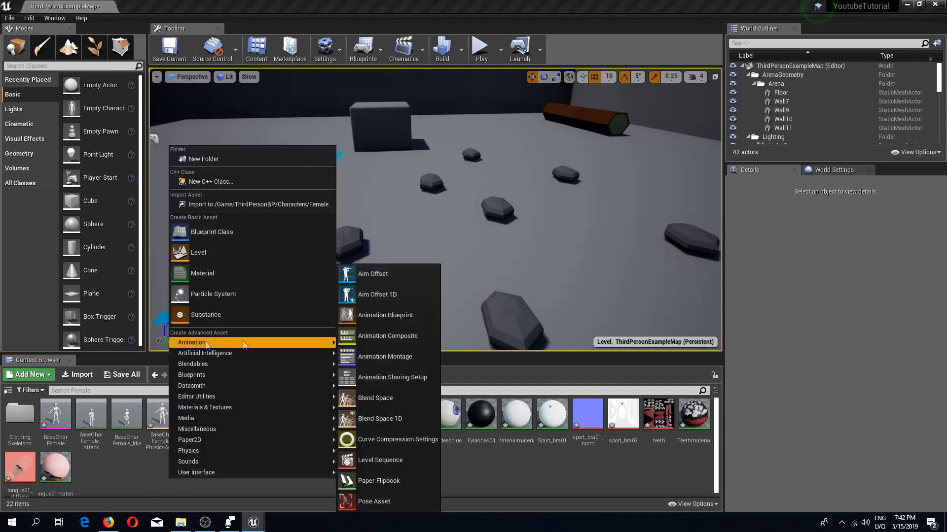
click(407, 316)
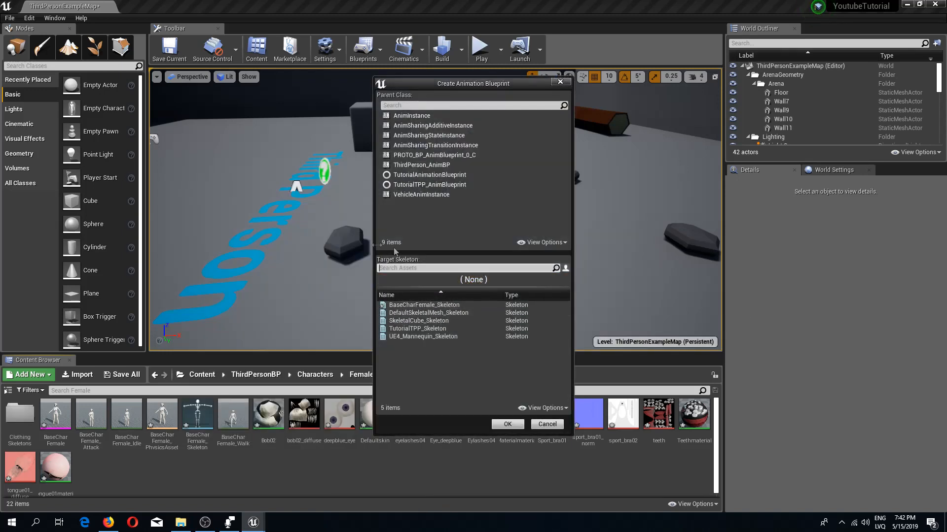
click(419, 305)
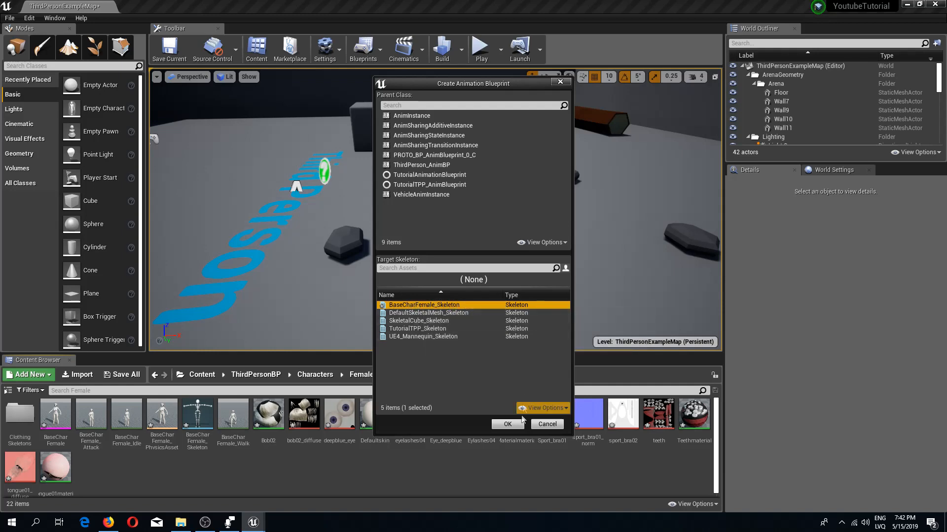
click(508, 424)
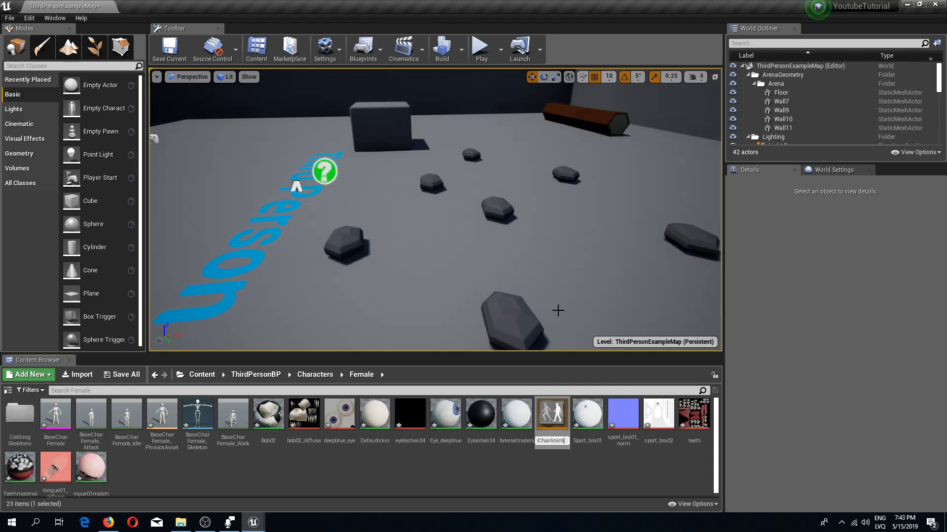
text(_BP)
key(Return)
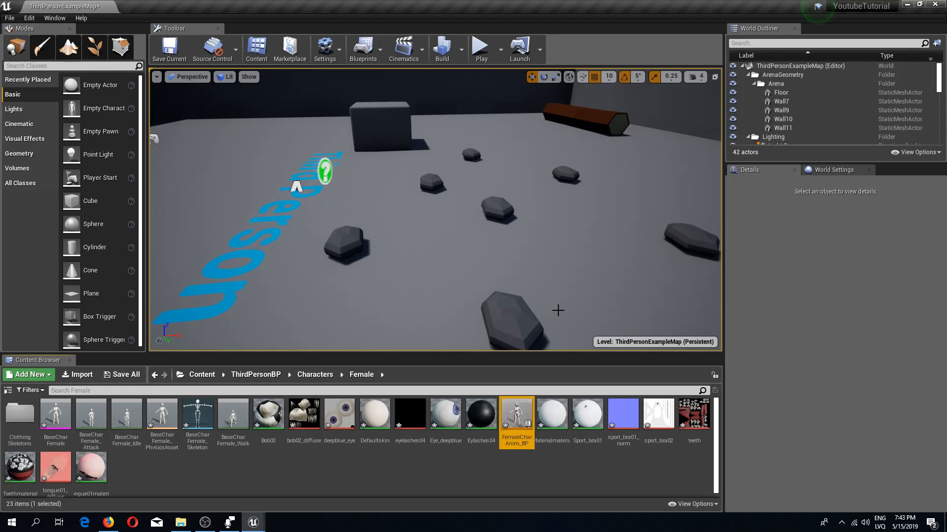
double_click(513, 412)
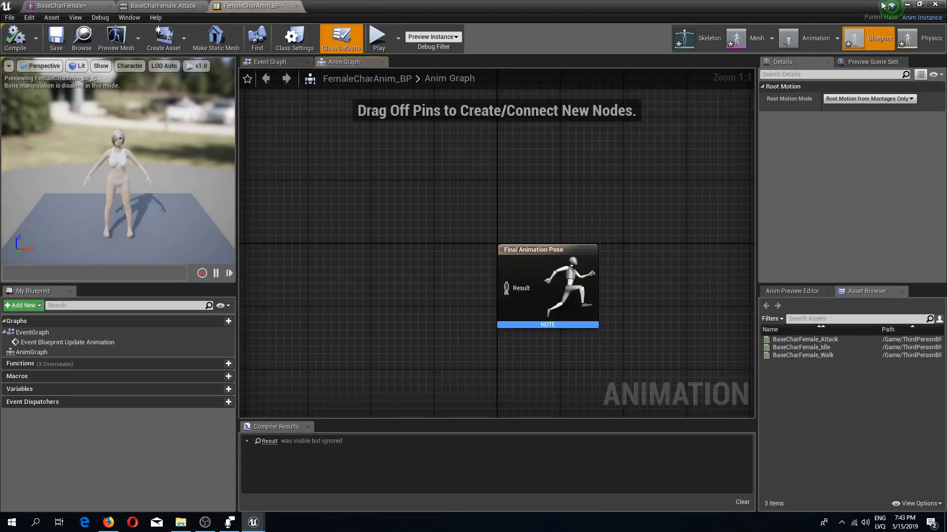
- Create a two-axis Blend Space named Female_BS in the Female folder for BaseCharFemale_Skeleton, and open it
click(907, 3)
right_click(452, 471)
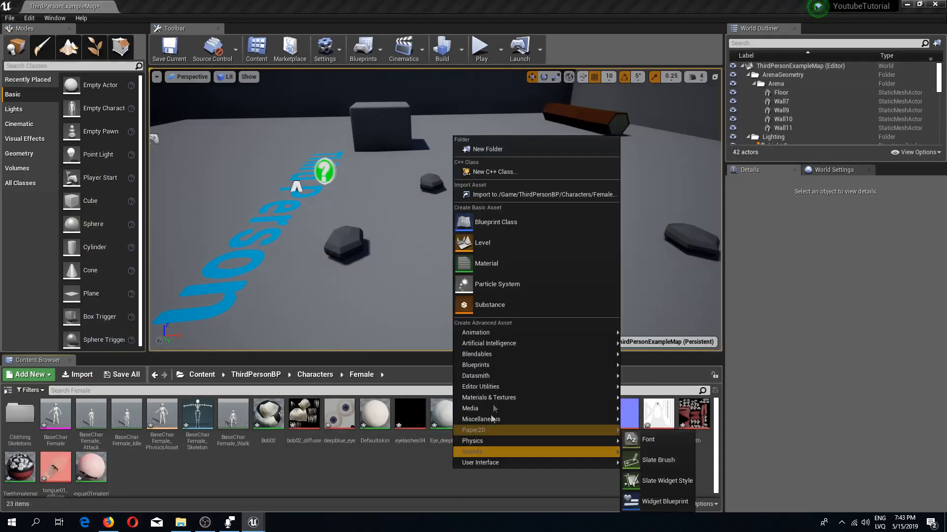
mouse_move(484, 333)
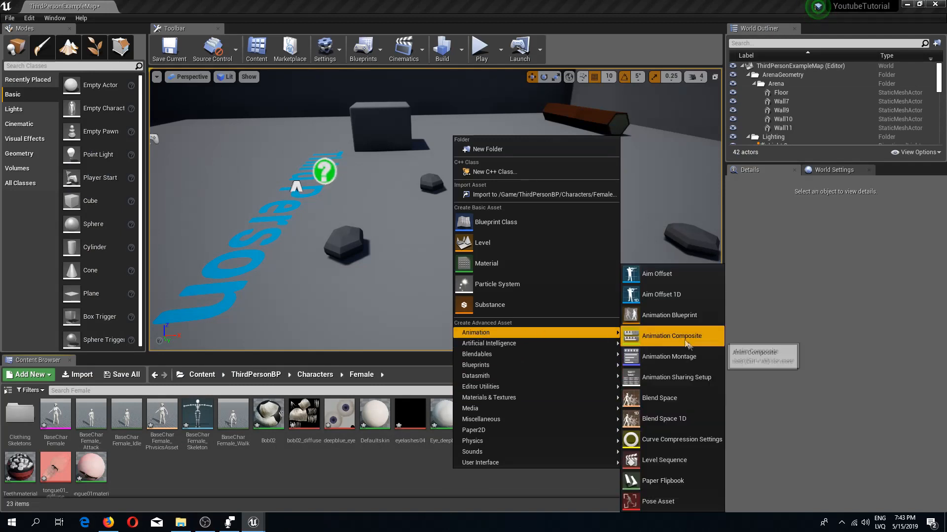
click(678, 404)
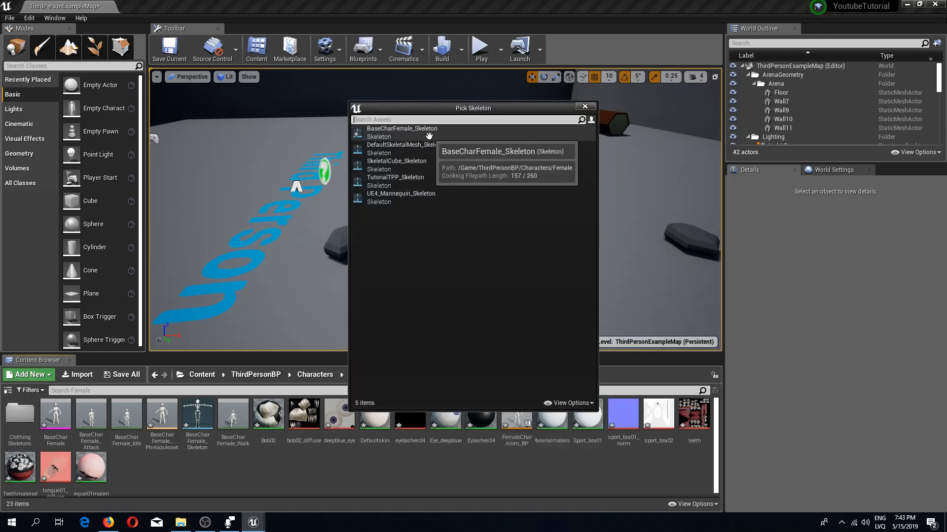
click(379, 134)
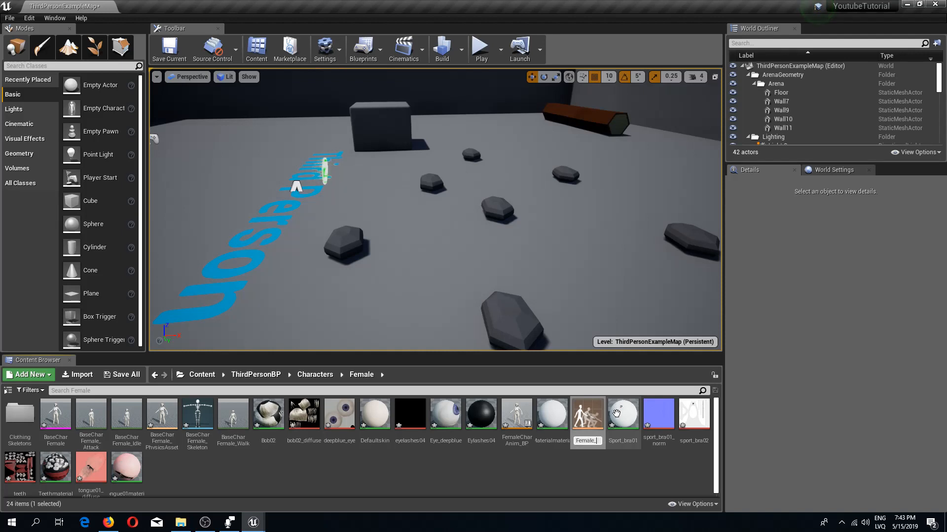
text(BS)
key(Return)
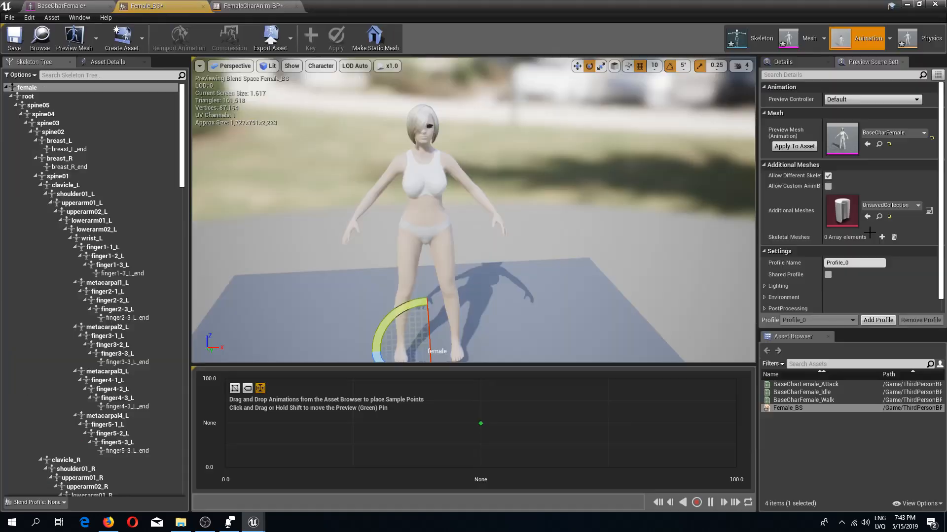
- Set the blend space's horizontal axis range from -180 to 180 and its vertical axis range from 0 to 600
right_drag(466, 287, 424, 256)
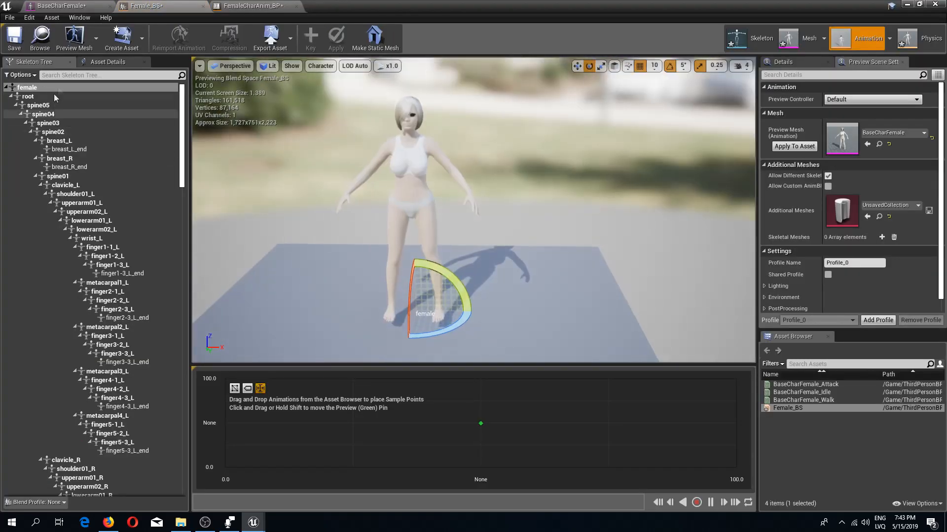
click(103, 64)
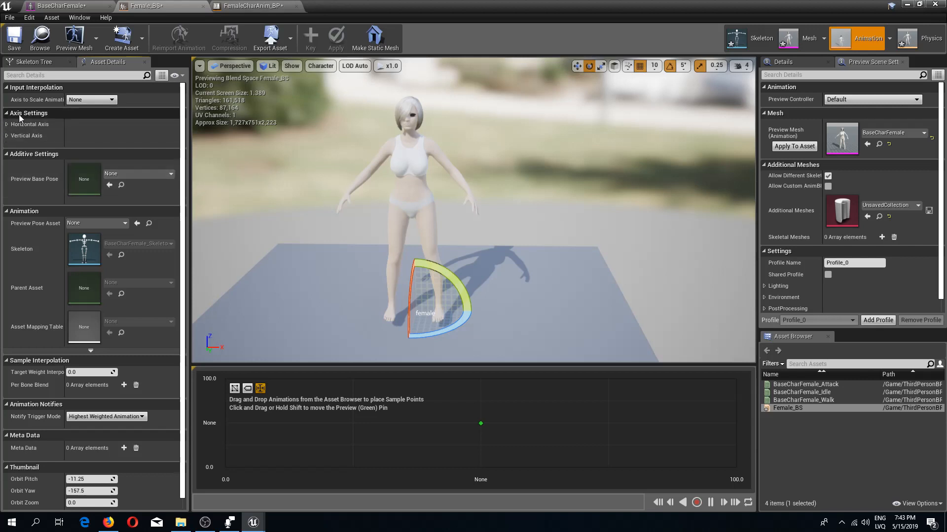
click(7, 136)
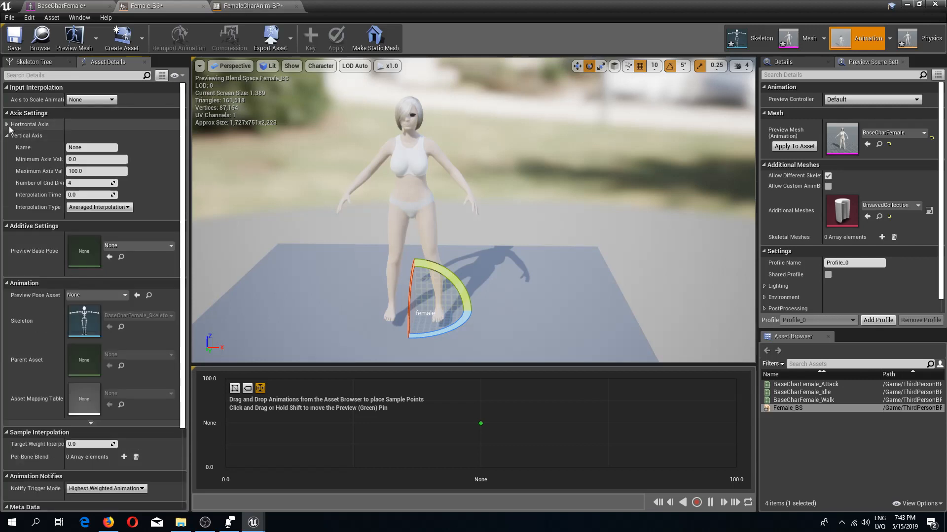
click(7, 126)
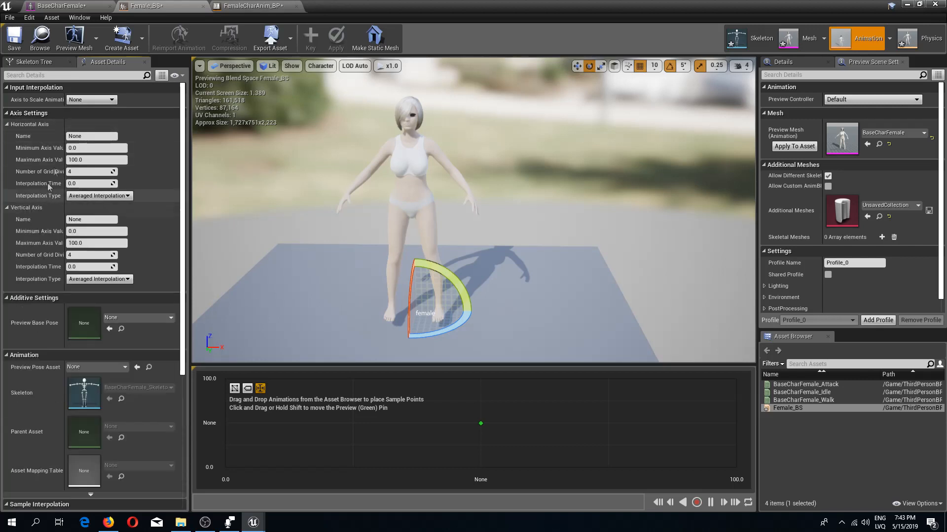
right_drag(376, 204, 364, 208)
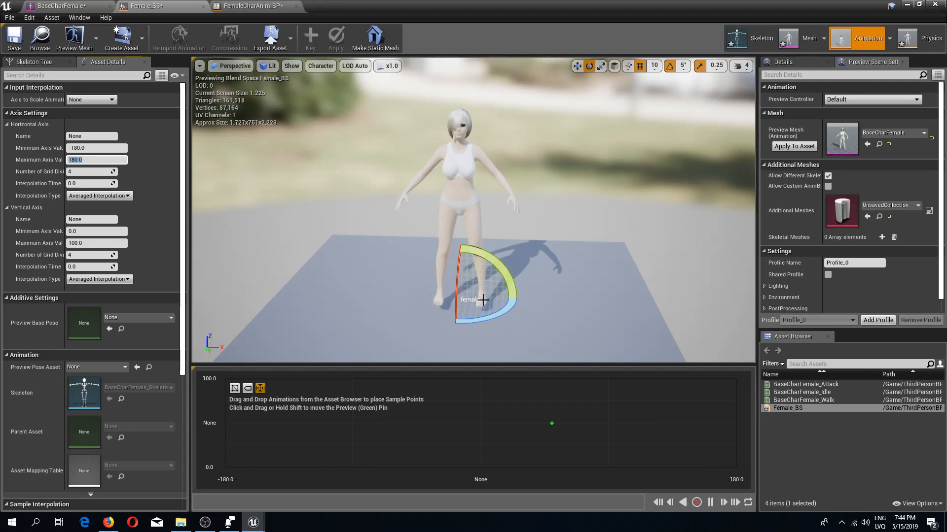
drag(499, 314, 521, 297)
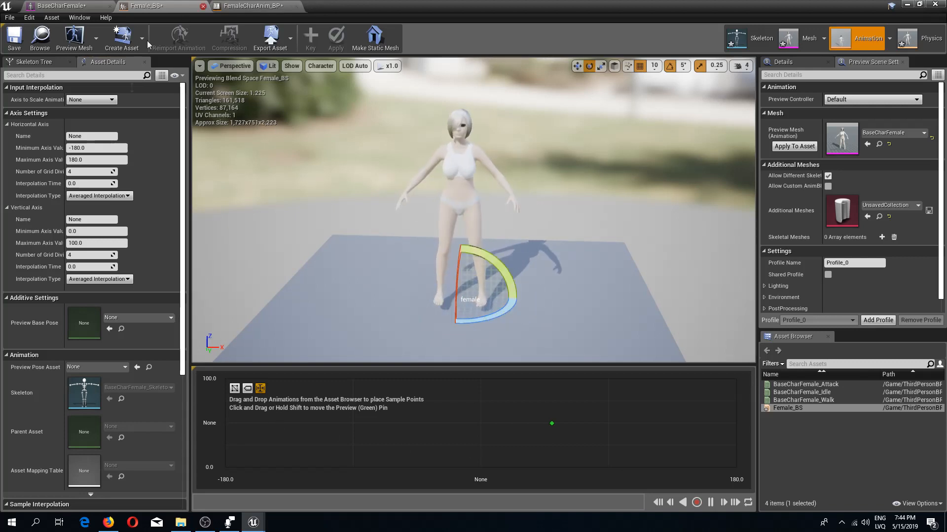
click(80, 231)
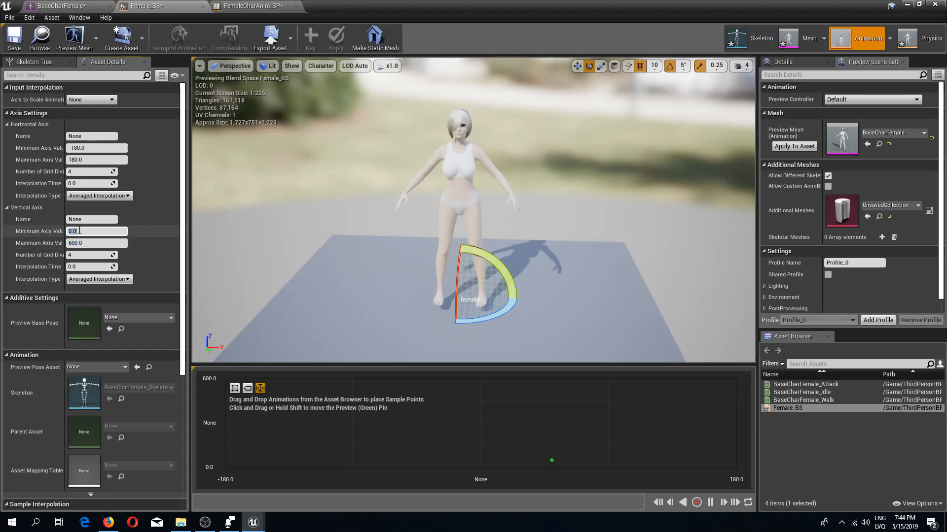
click(100, 243)
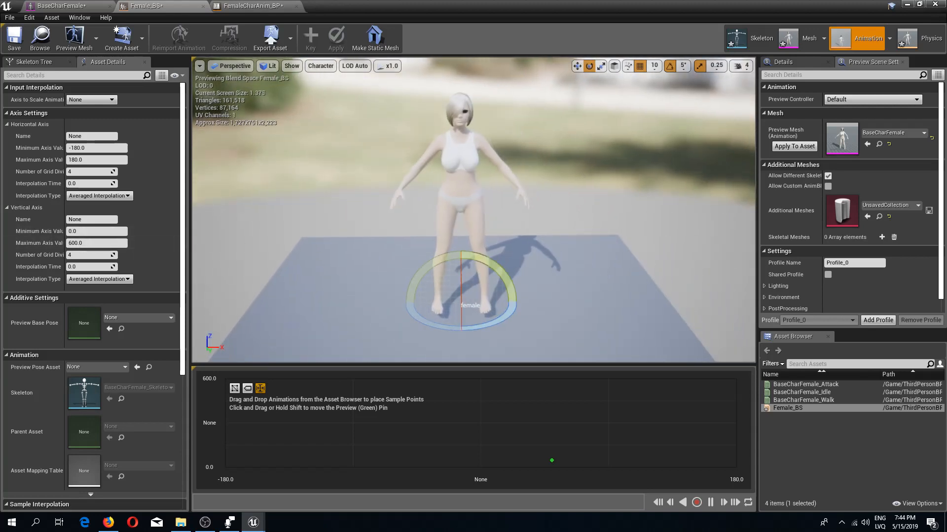
- Place BaseCharFemale_Idle at horizontal 0, vertical 0 and BaseCharFemale_Walk at horizontal 0, vertical 600, then save the blend space
drag(451, 367, 453, 294)
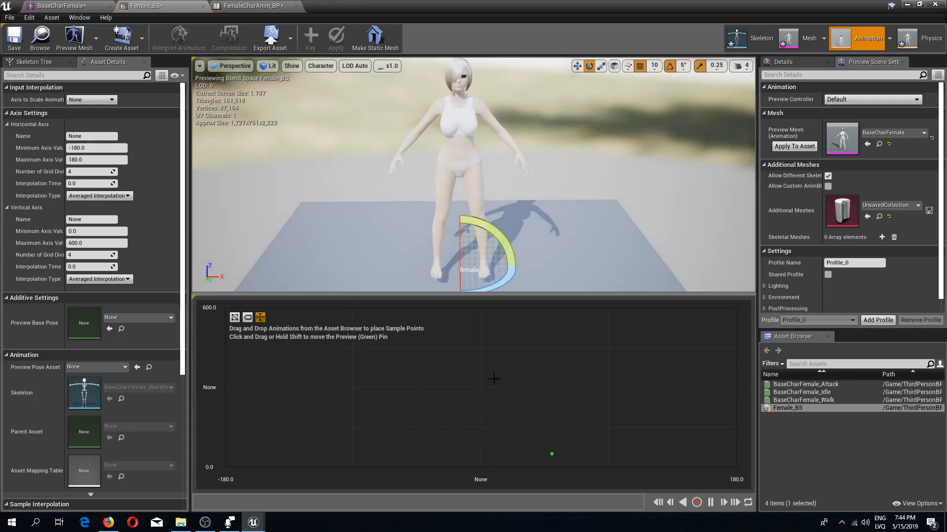
click(803, 400)
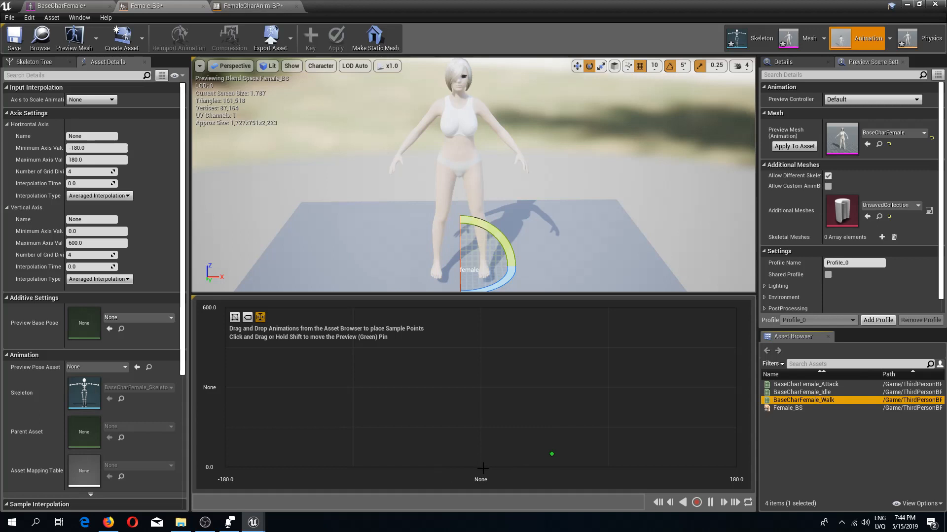
drag(809, 392, 486, 469)
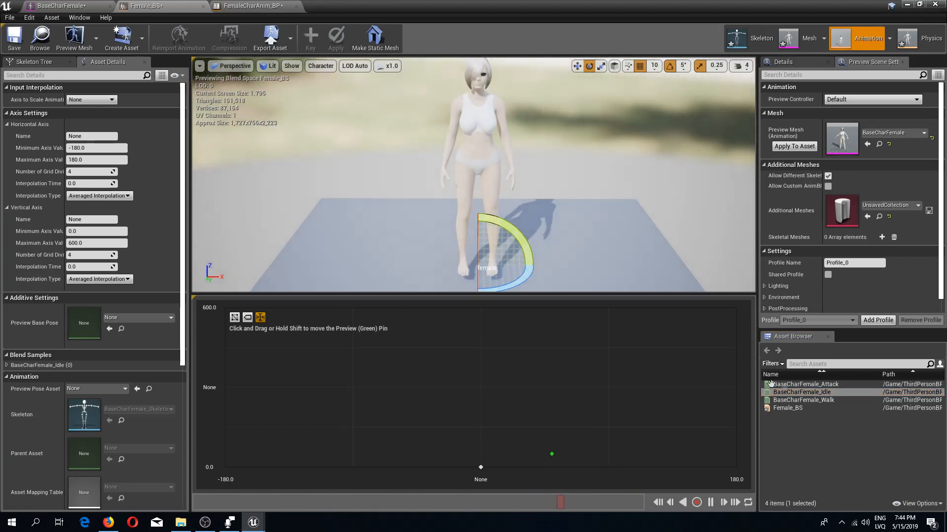
drag(809, 400, 493, 314)
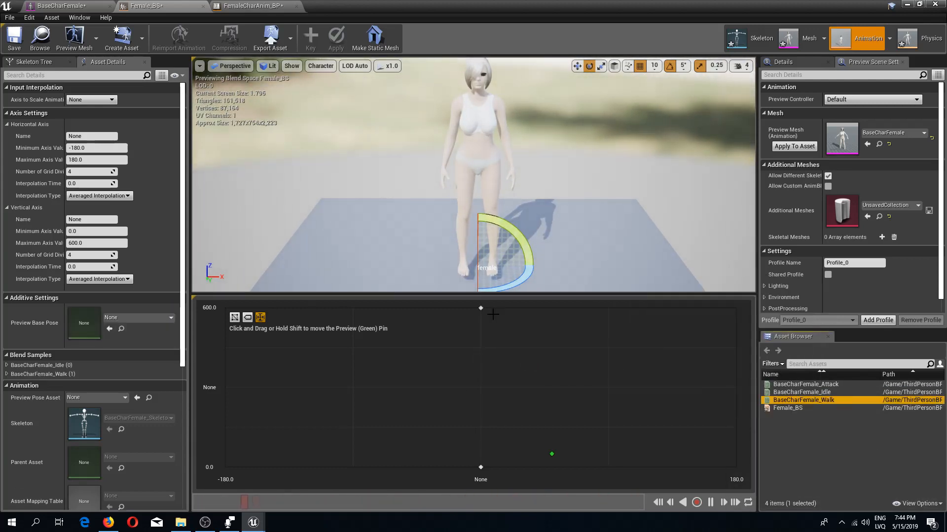
drag(553, 455, 485, 467)
click(14, 37)
- Add a new state machine in FemaleCharAnim_BP's Anim Graph, feeding the Final Animation Pose result
click(249, 7)
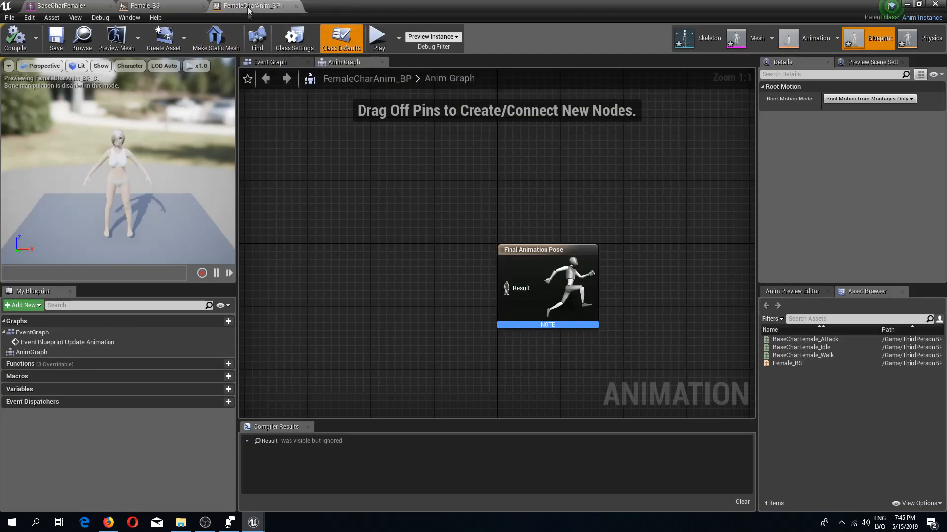
right_drag(416, 163, 339, 174)
scroll(408, 260, up, 2)
right_drag(427, 257, 555, 200)
drag(534, 256, 465, 256)
text(stat)
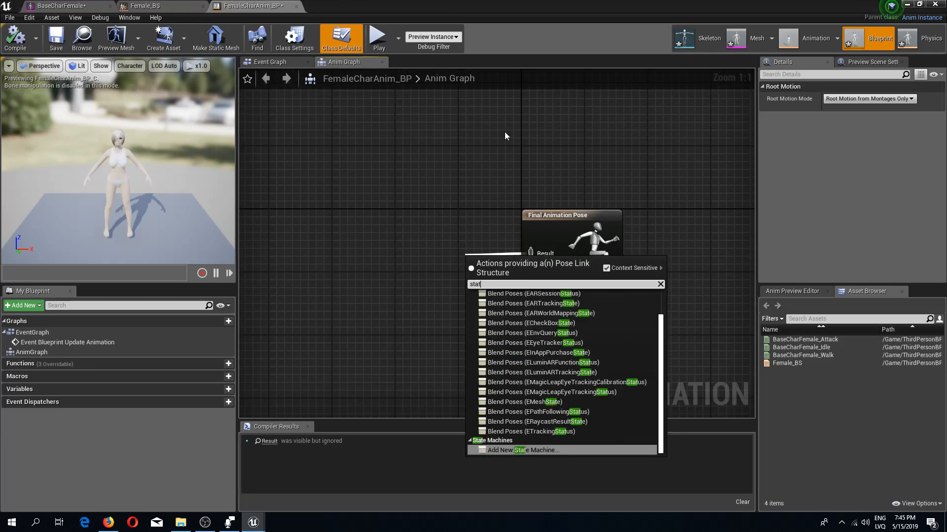
text(e machine)
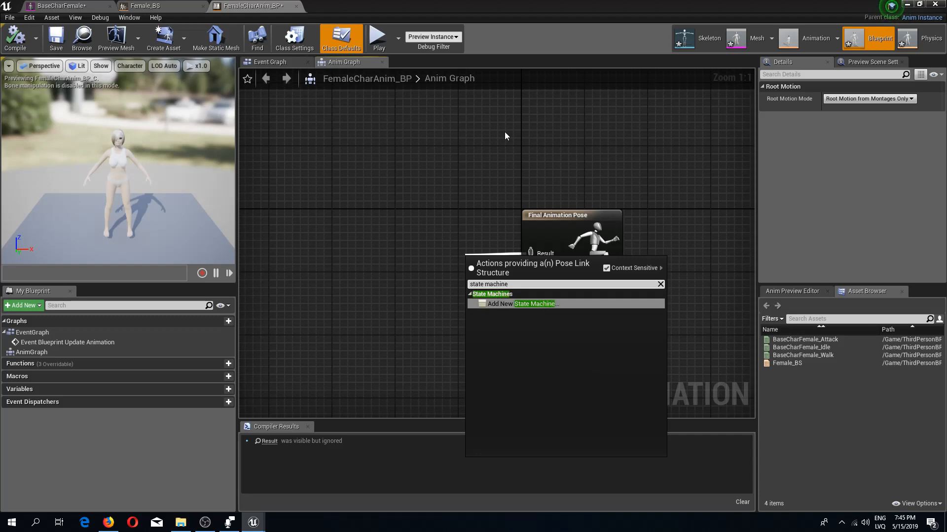
click(503, 304)
drag(504, 252, 530, 236)
drag(409, 242, 392, 224)
click(420, 211)
- Inside the new state machine, add a state named Movement connected from Entry, and open its graph
double_click(392, 226)
right_drag(510, 237, 398, 237)
drag(398, 237, 447, 244)
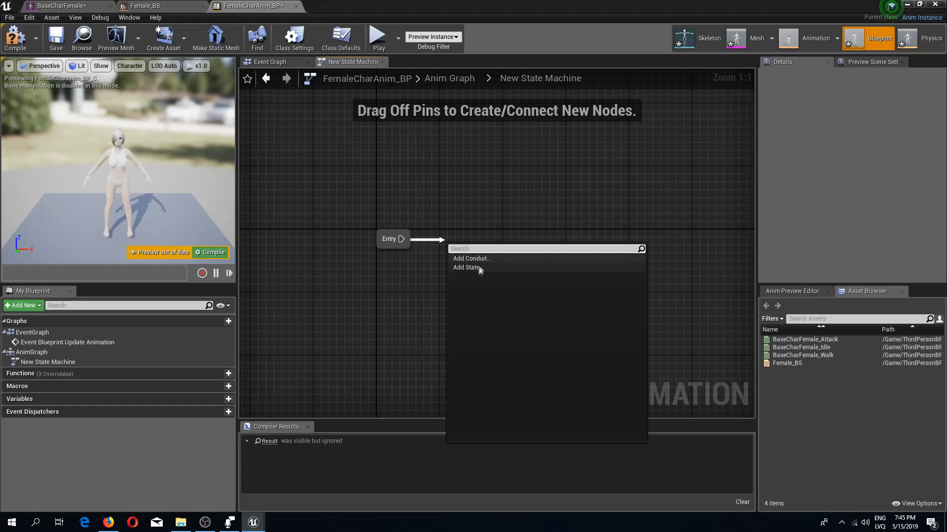
click(481, 266)
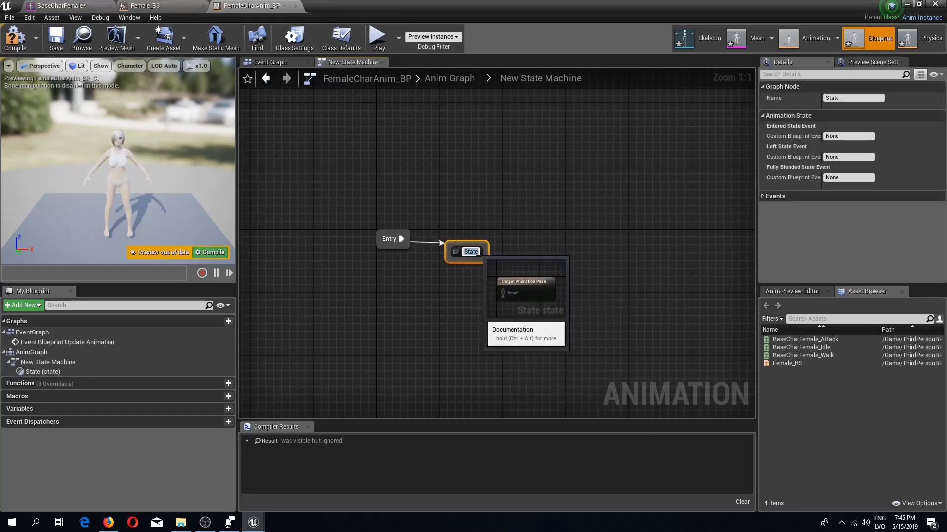
text(Movement)
key(Return)
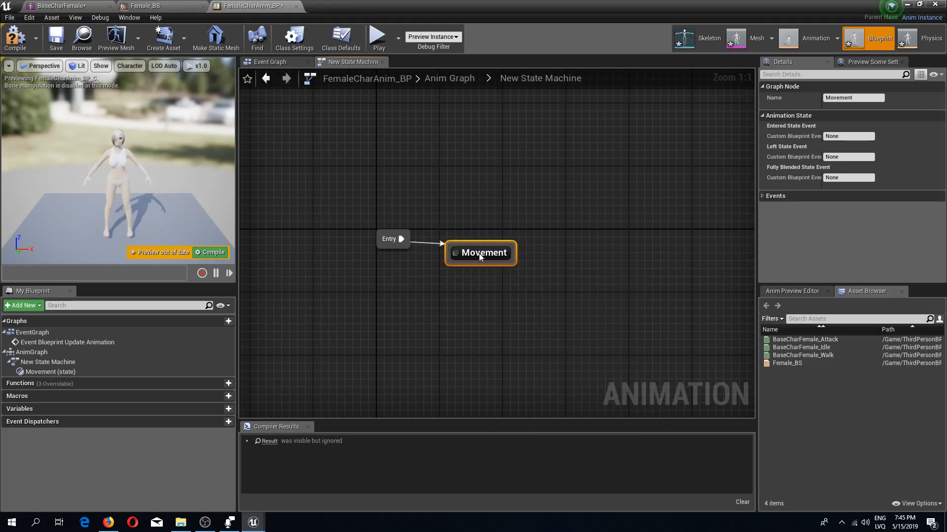
drag(480, 257, 483, 240)
double_click(480, 241)
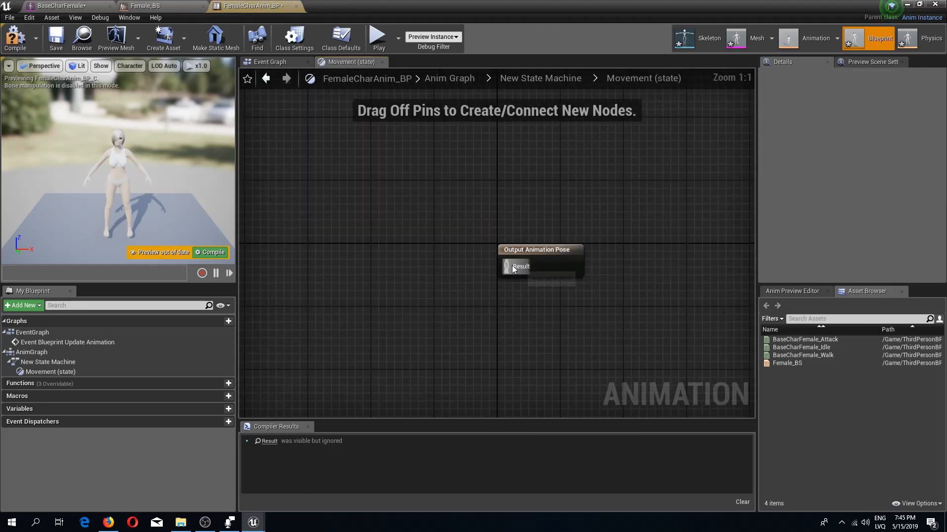
- Place the Female_BS blend space in the Movement state graph and connect it to the Output Animation Pose result
click(792, 364)
drag(793, 364, 330, 250)
drag(381, 267, 414, 239)
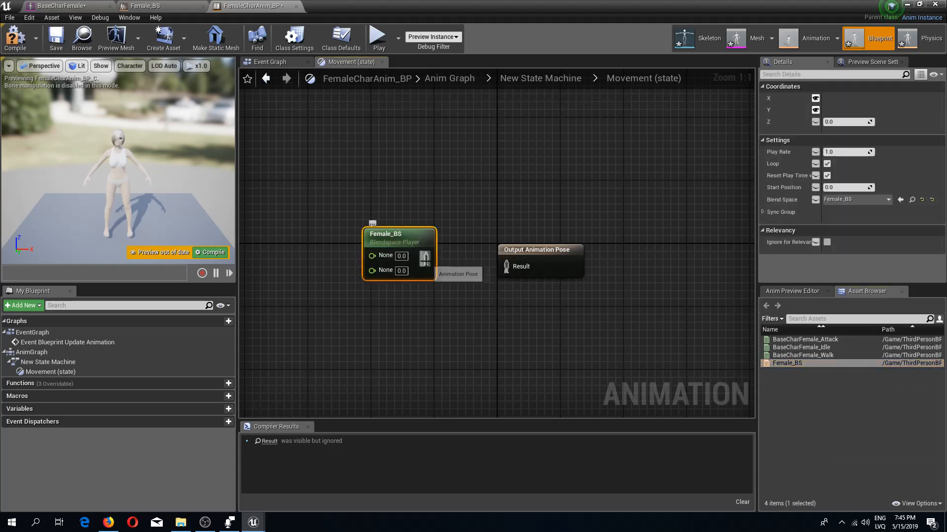
right_drag(401, 247, 516, 246)
- Name Female_BS's horizontal axis Direction and its vertical axis Speed, and save the blend space
double_click(525, 241)
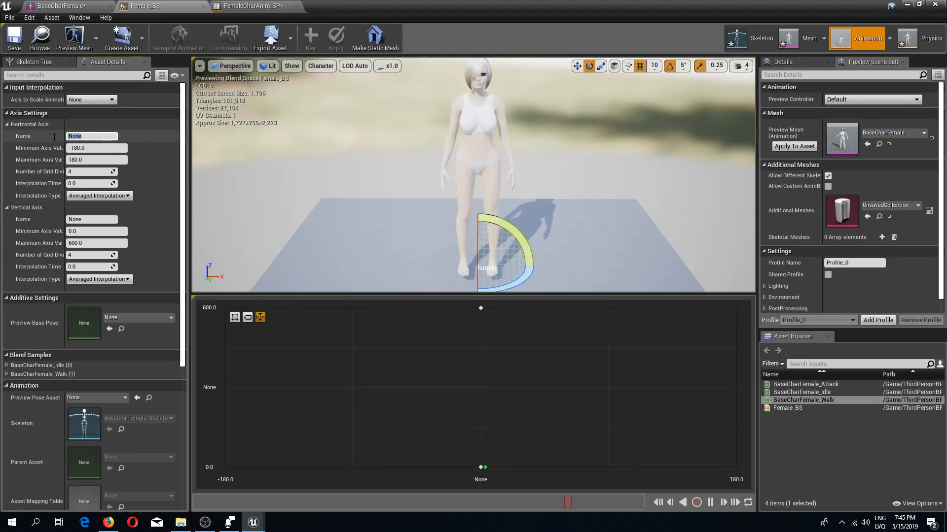
text(D)
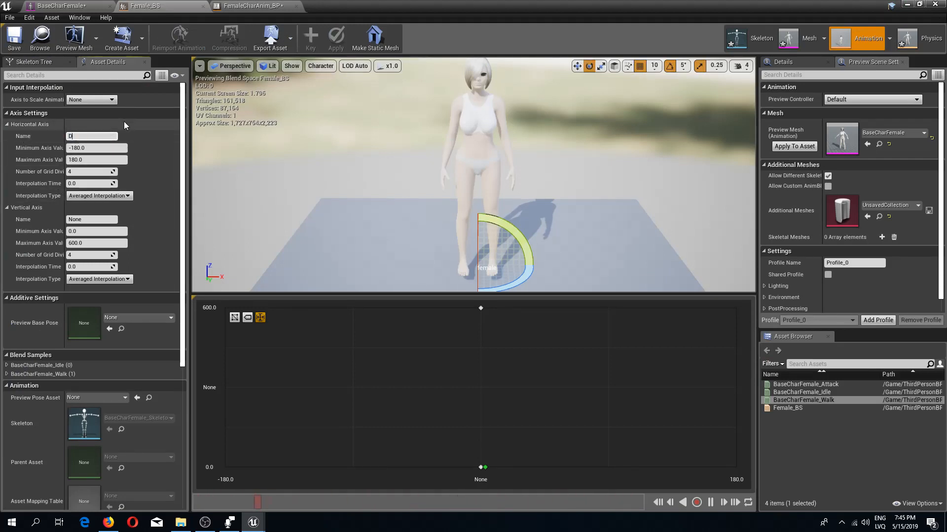
text(irection)
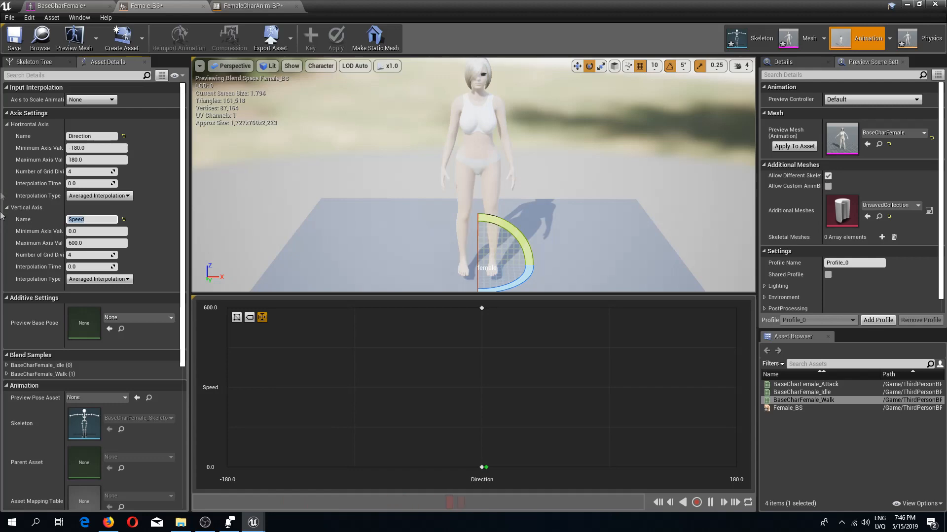
click(14, 38)
- Back in FemaleCharAnim_BP's Movement state, promote the Female_BS node's Speed input to a variable named Speed and align its node beside it
click(253, 6)
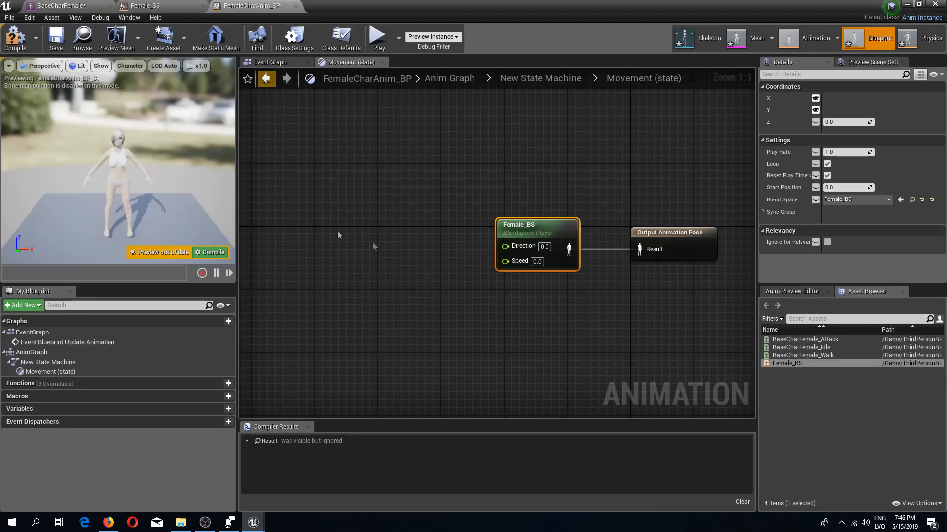
right_drag(518, 228, 434, 221)
right_drag(453, 261, 479, 266)
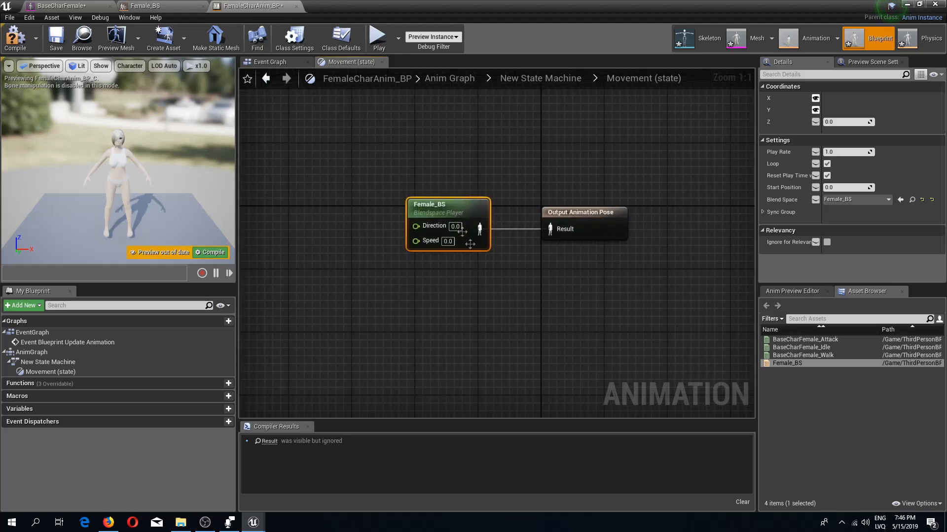
right_drag(350, 218, 433, 238)
click(380, 216)
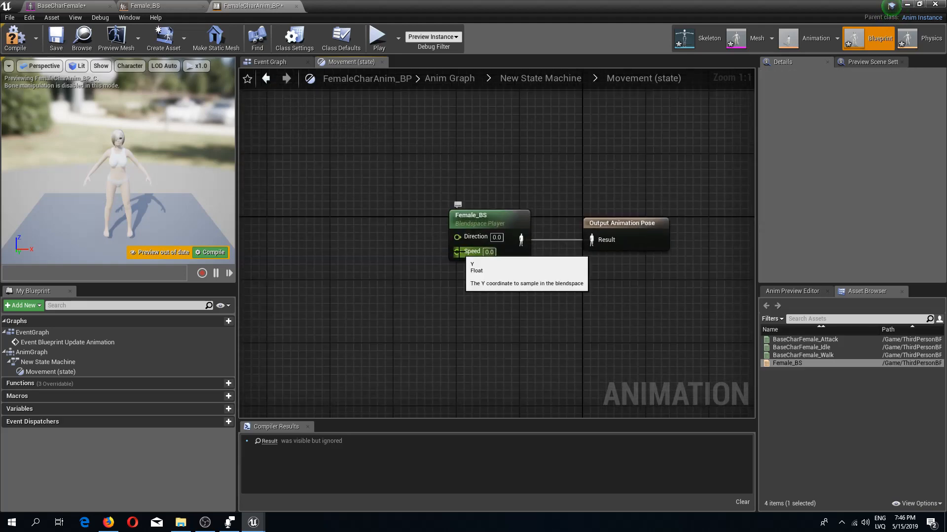
drag(456, 252, 398, 257)
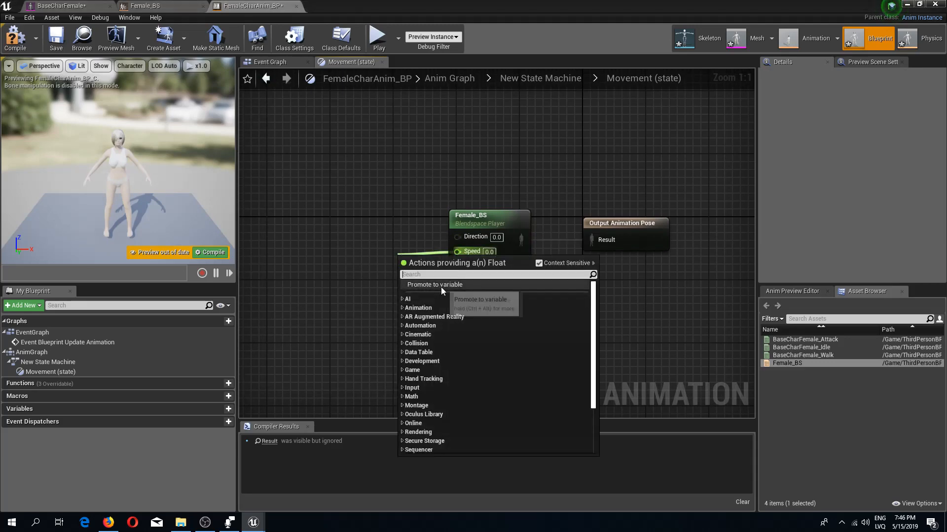
key(Escape)
text(Speed)
key(Return)
drag(385, 220, 382, 254)
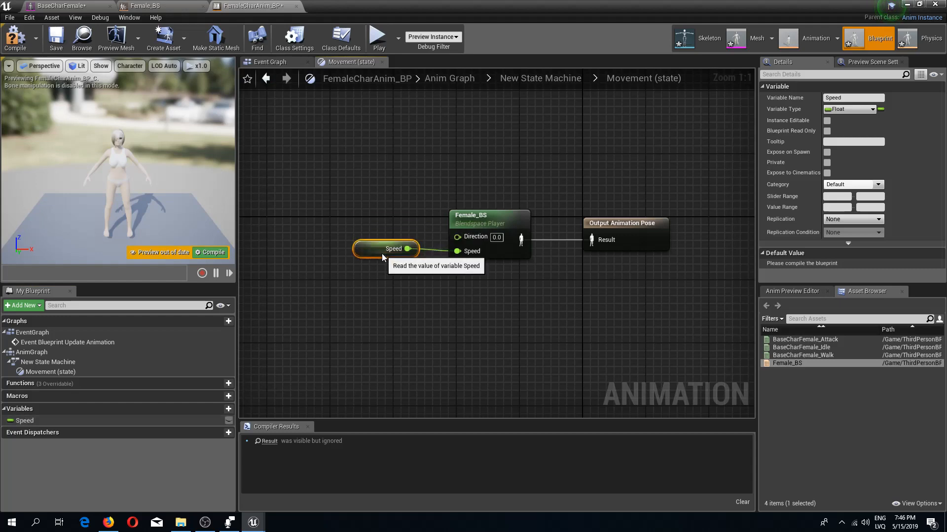
- In the Event Graph, connect Event Blueprint Update Animation to a Cast To ThirdPersonCharacter node, with Try Get Pawn Owner feeding its Object
click(271, 64)
right_drag(382, 158, 428, 217)
drag(330, 147, 550, 318)
right_drag(451, 244, 368, 220)
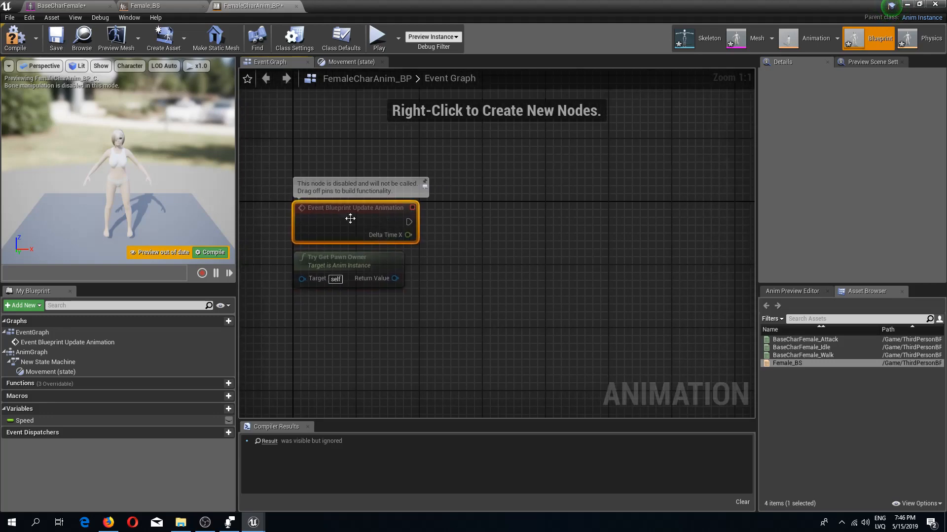
right_drag(483, 250, 459, 232)
right_drag(423, 203, 439, 204)
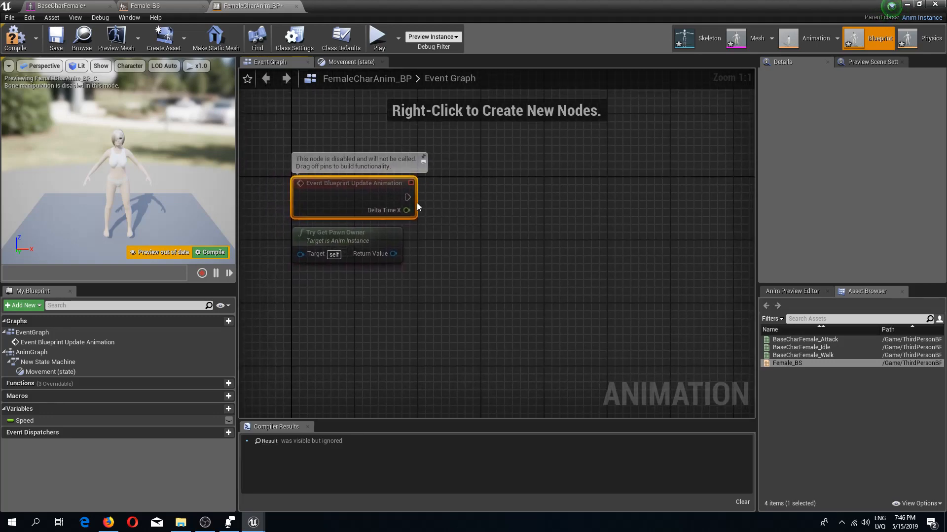
drag(449, 194, 459, 196)
text(cast to)
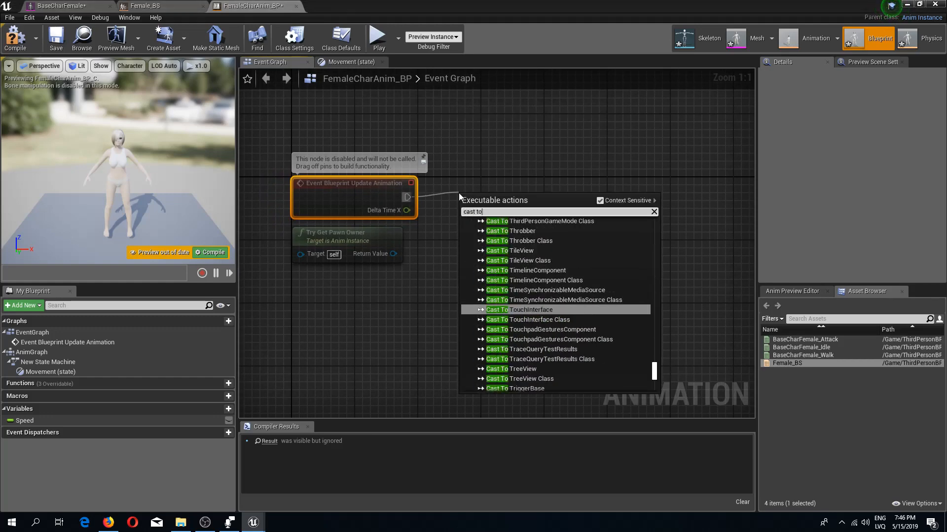
text( third)
key(Return)
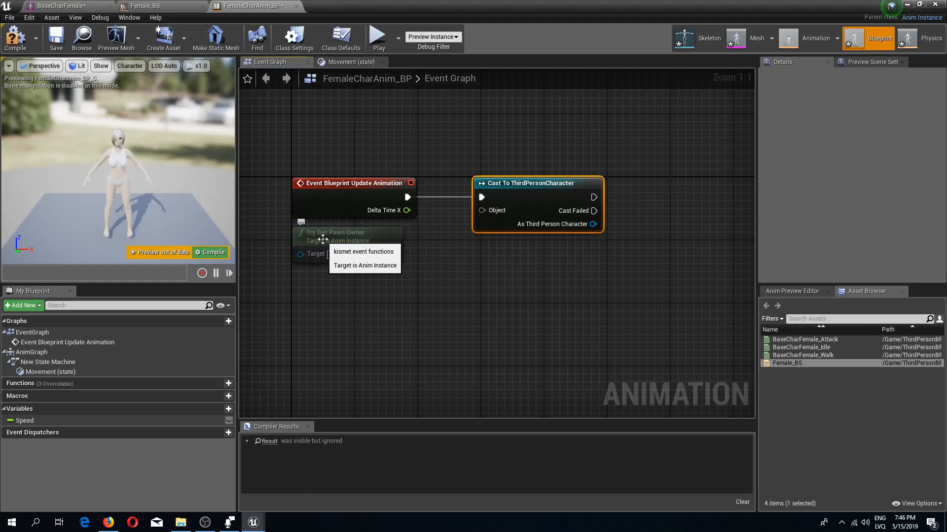
drag(393, 254, 483, 211)
drag(513, 185, 485, 186)
- Add a Get Velocity node targeting the cast's As Third Person Character output
right_drag(639, 216, 516, 215)
drag(437, 222, 499, 226)
text(get vo)
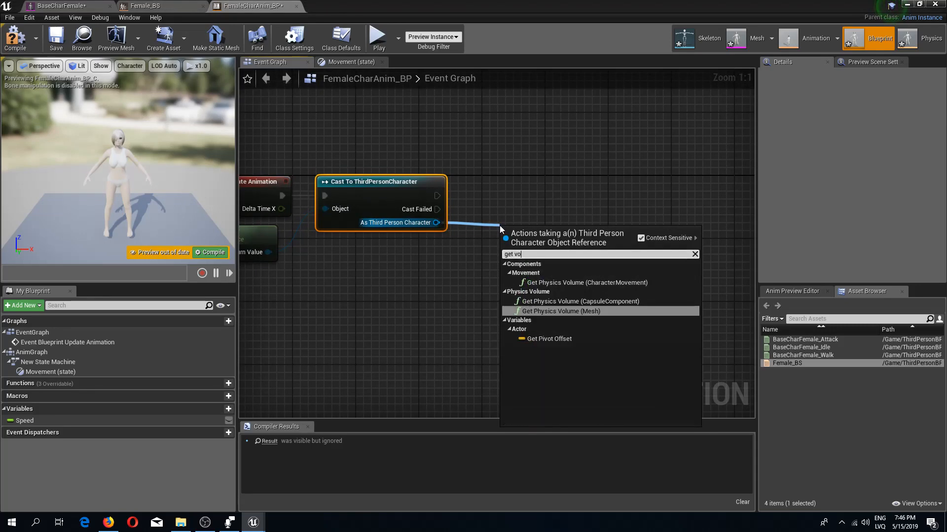
key(BackSpace)
text(elocity)
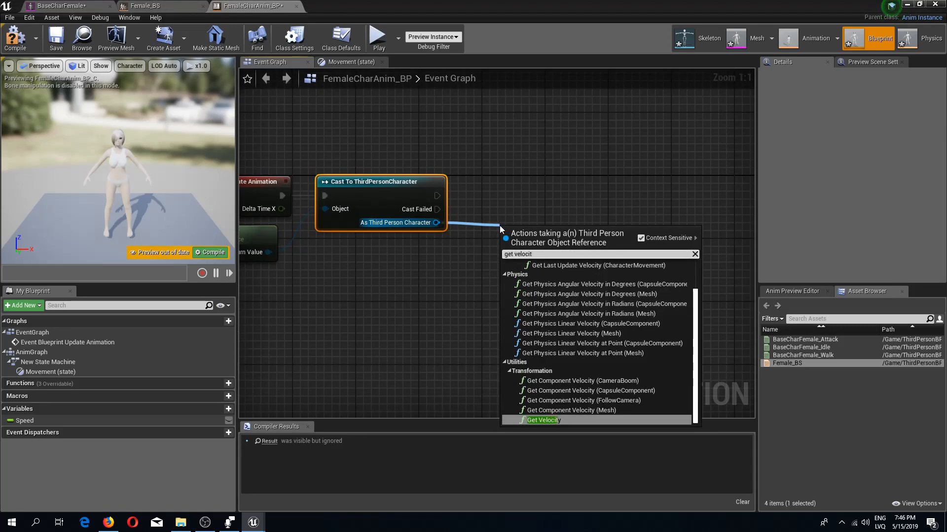
click(574, 421)
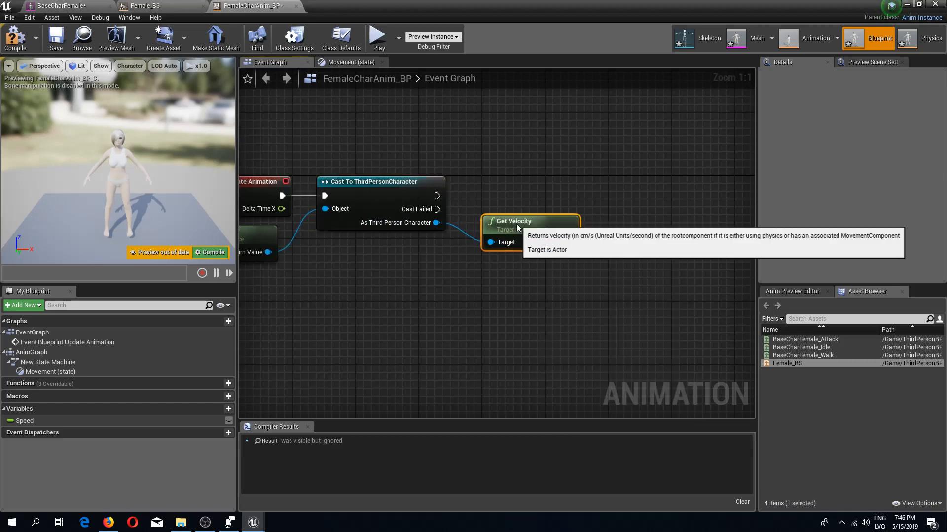
- Add a VectorLengthSquared node fed by Get Velocity's return value
right_drag(503, 276, 397, 289)
drag(448, 255, 504, 258)
text(get len)
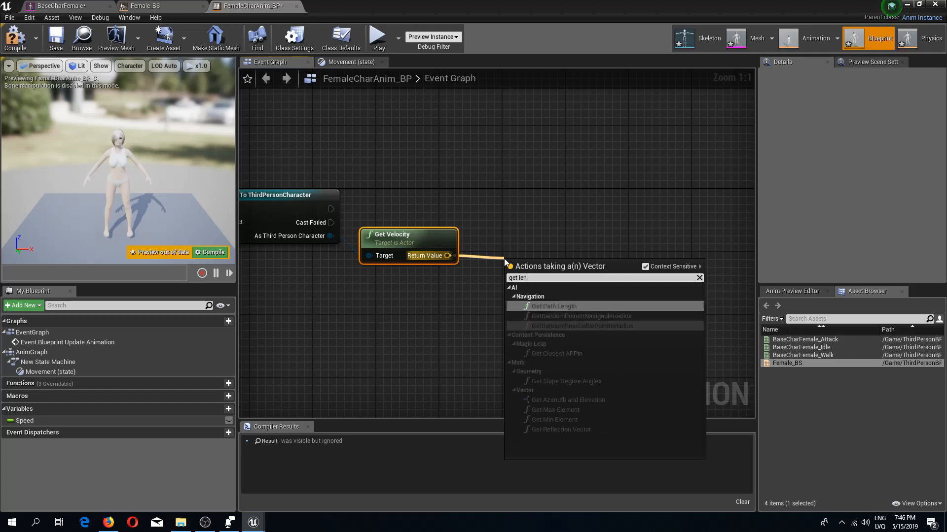
key(BackSpace)
key(BackSpace)
key(BackSpace)
key(BackSpace)
key(BackSpace)
key(BackSpace)
key(BackSpace)
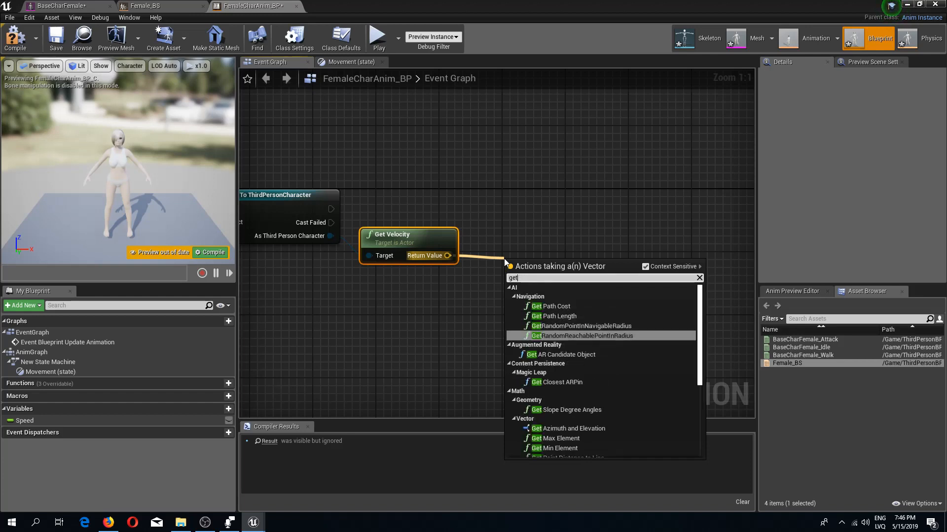
text(leng)
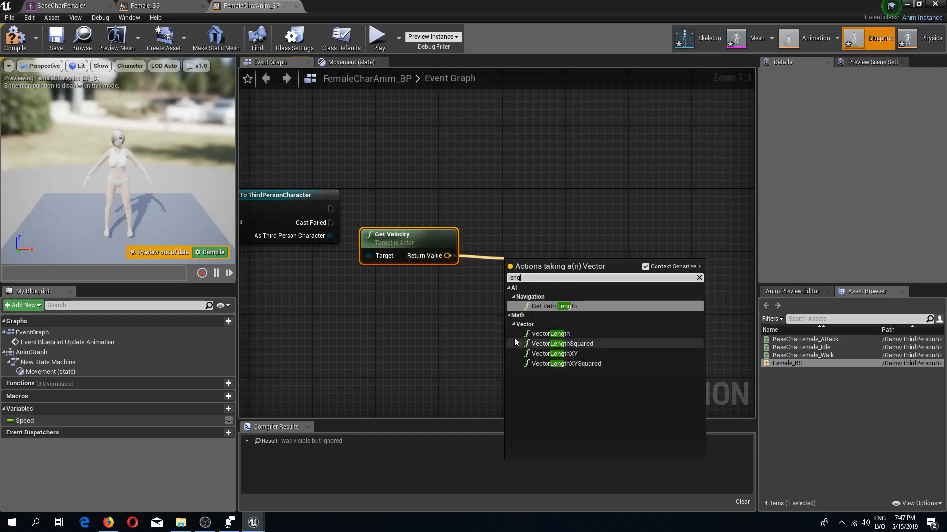
click(562, 344)
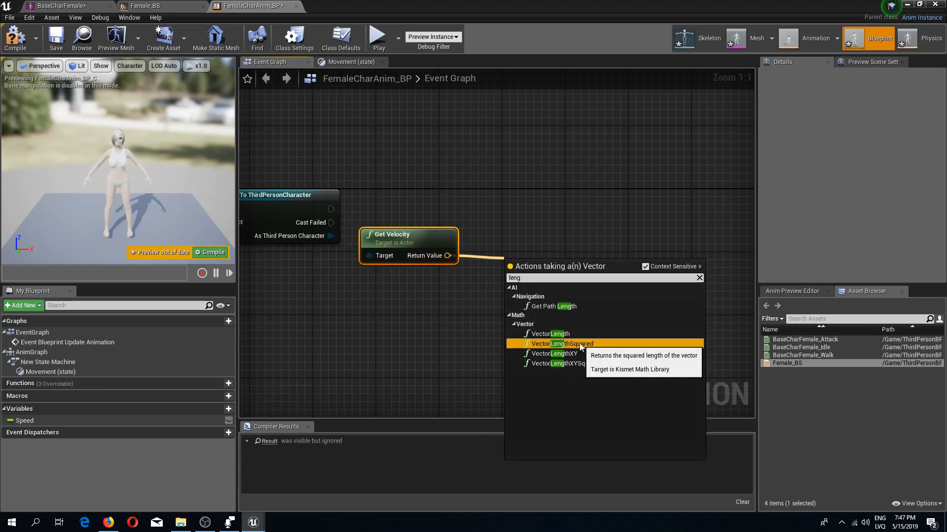
drag(535, 268, 505, 247)
- Add a Set Speed node executed after the cast, with the VectorLengthSquared return value as its Speed input
right_drag(562, 287, 568, 312)
drag(29, 421, 245, 312)
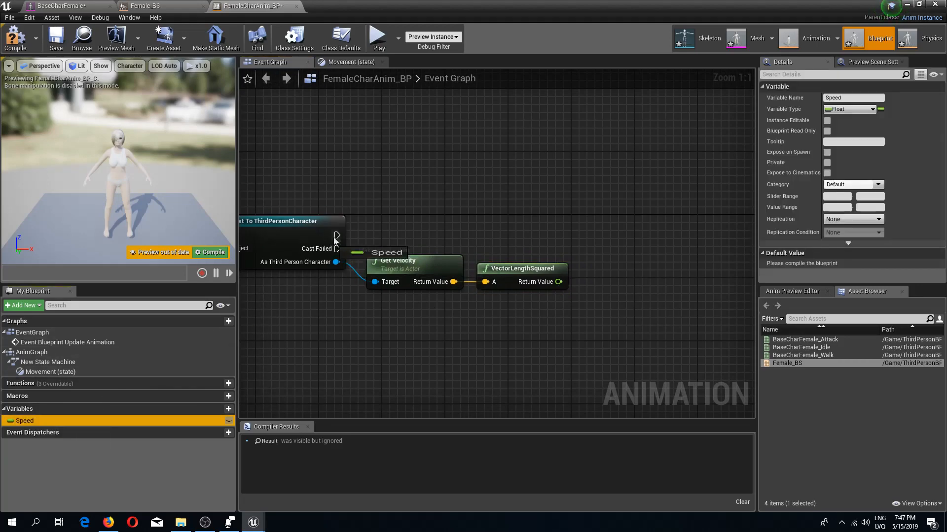
drag(332, 241, 337, 236)
drag(436, 242, 605, 245)
drag(558, 281, 604, 252)
scroll(616, 259, down, 2)
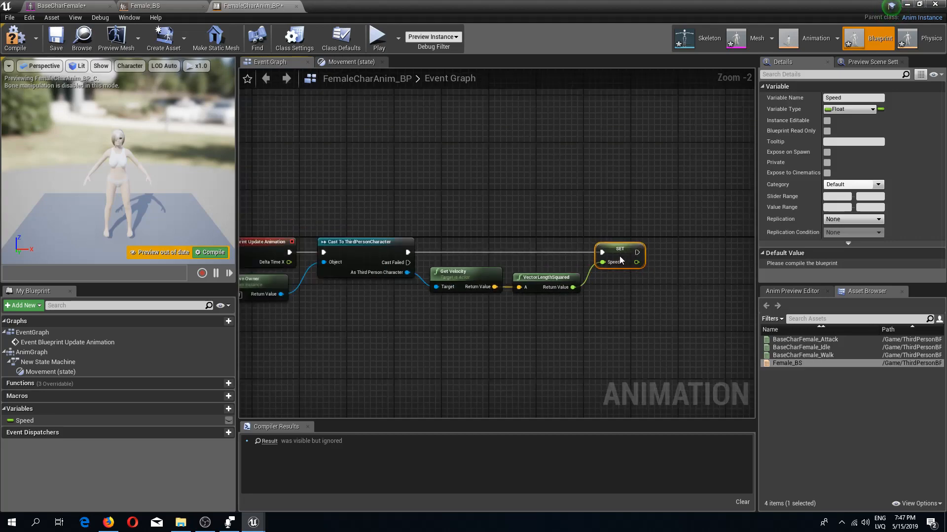
- Compile and save FemaleCharAnim_BP, and return from the Movement state to the New State Machine graph
click(15, 38)
click(56, 38)
right_drag(347, 289, 323, 122)
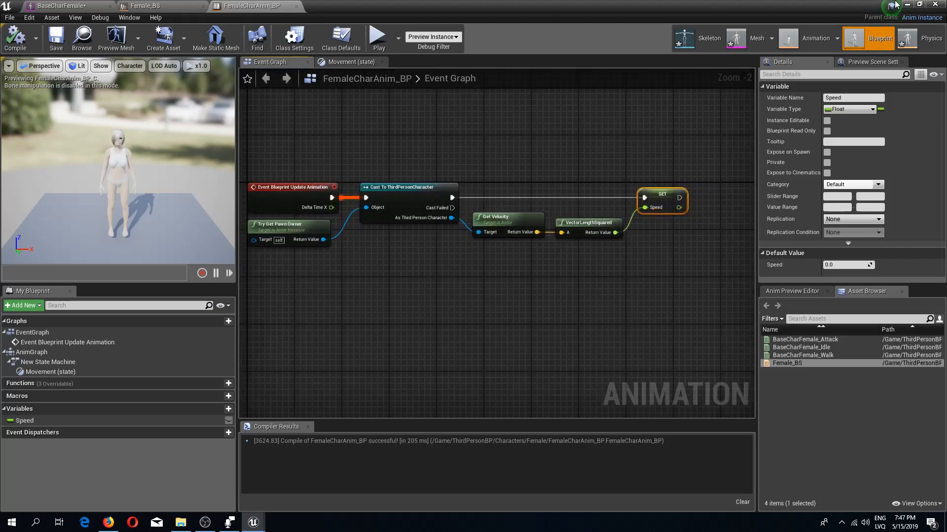
click(348, 63)
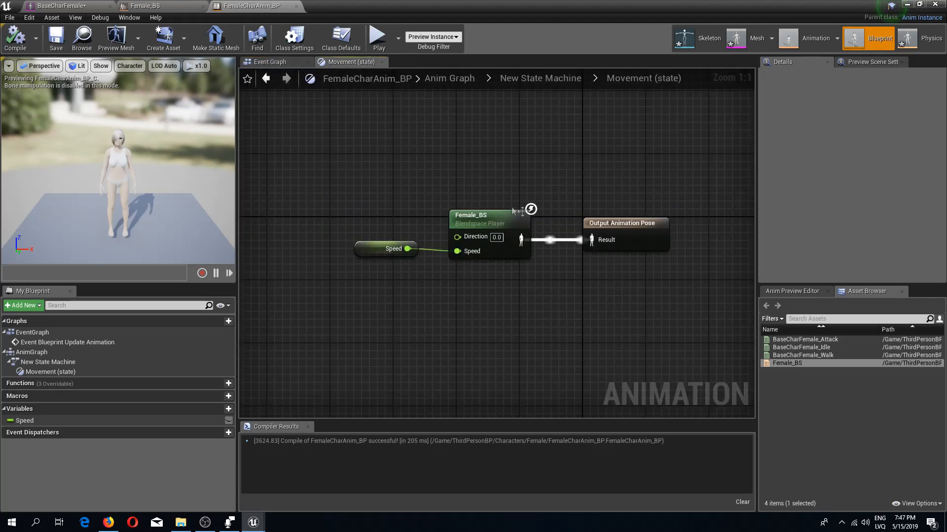
click(546, 78)
- Open the ThirdPersonCharacter blueprint from the ThirdPersonBP Blueprints folder and show its 3D viewport
click(910, 4)
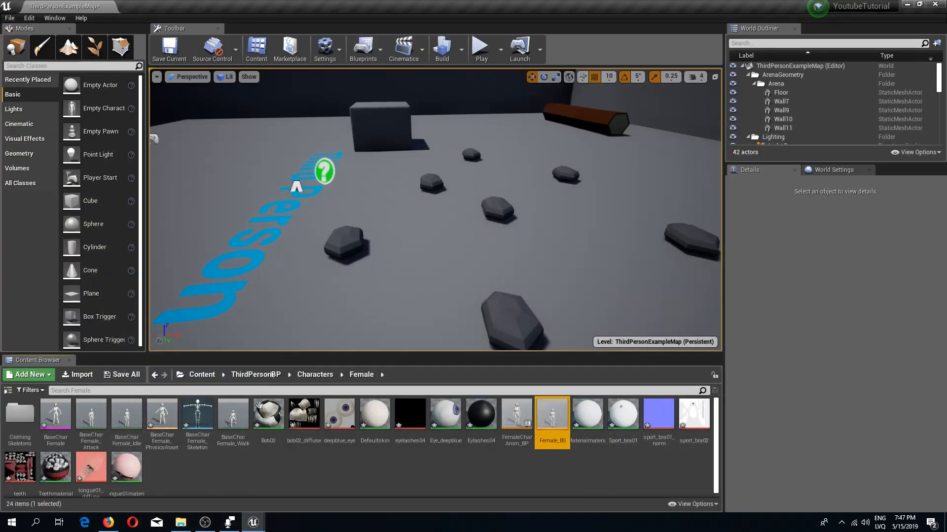
click(257, 375)
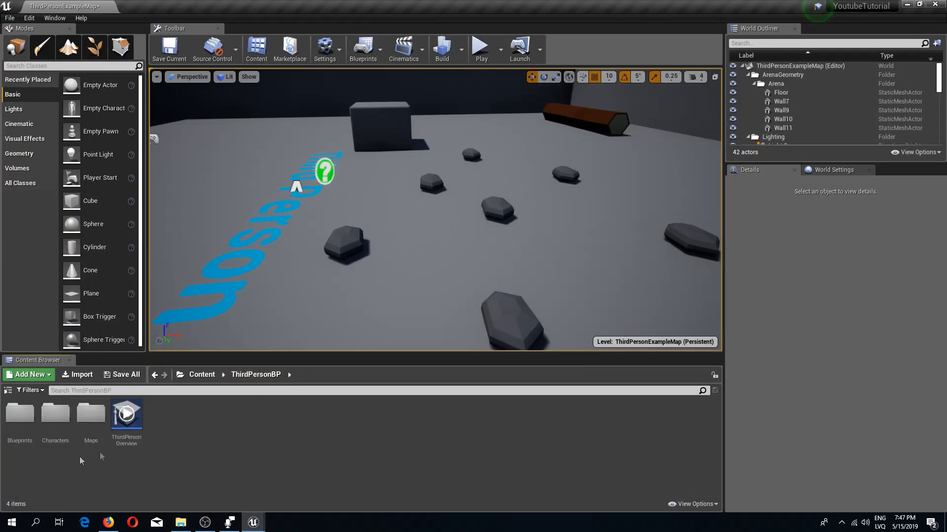
double_click(20, 416)
double_click(24, 424)
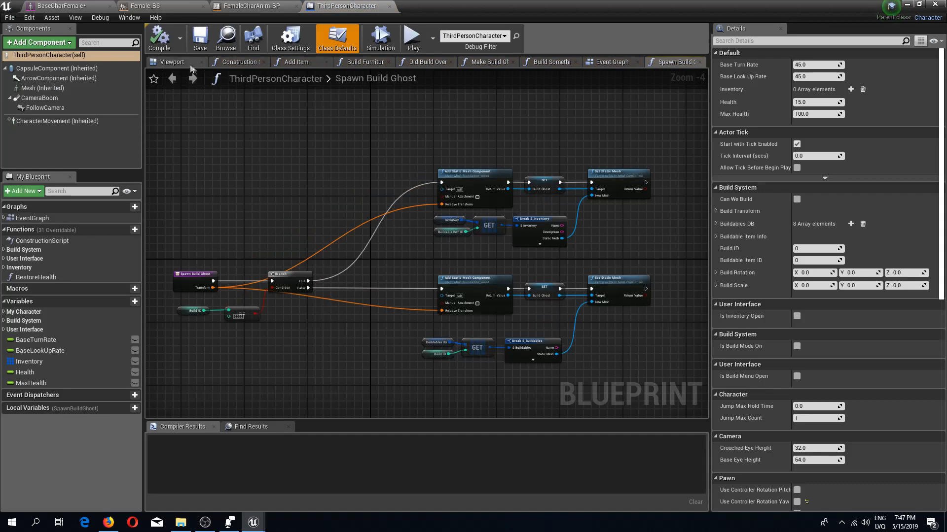
click(190, 63)
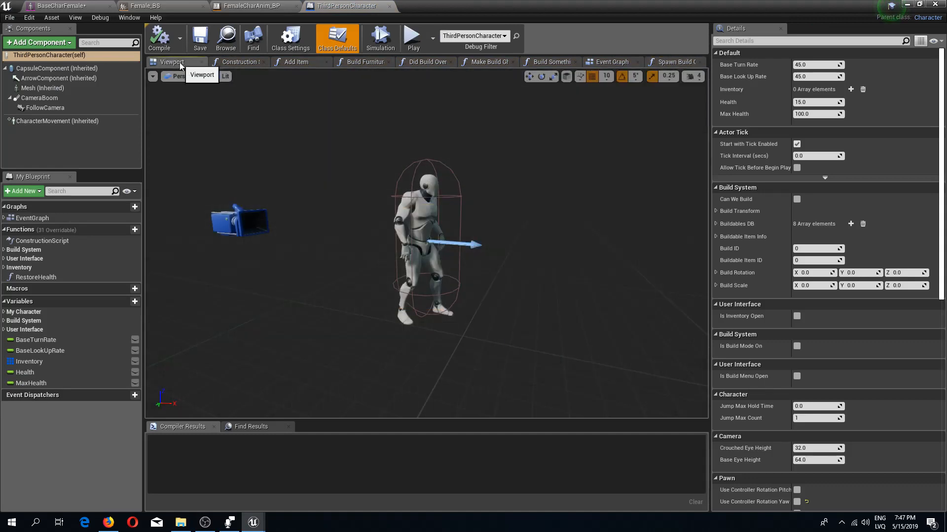
- Change the skeletal mesh of the character's inherited Mesh component to BaseCharFemale
click(37, 90)
double_click(37, 90)
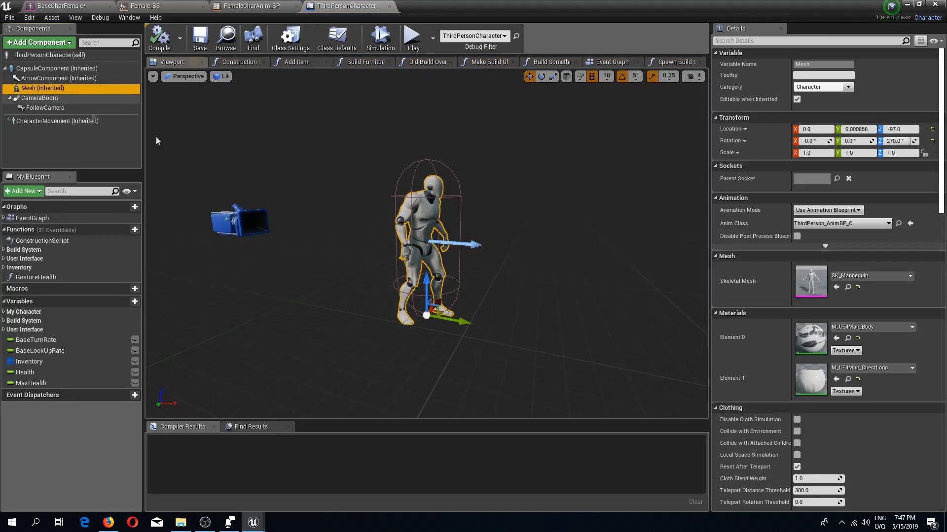
click(868, 276)
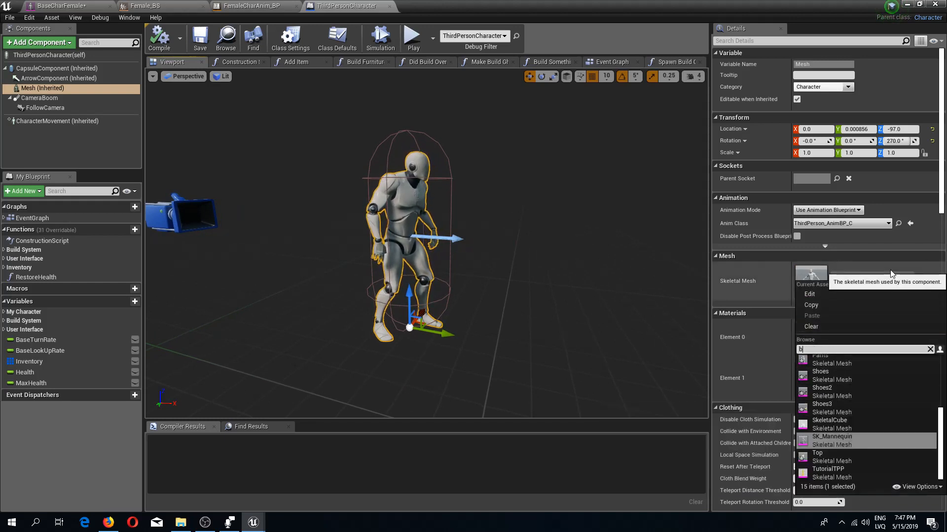
click(870, 362)
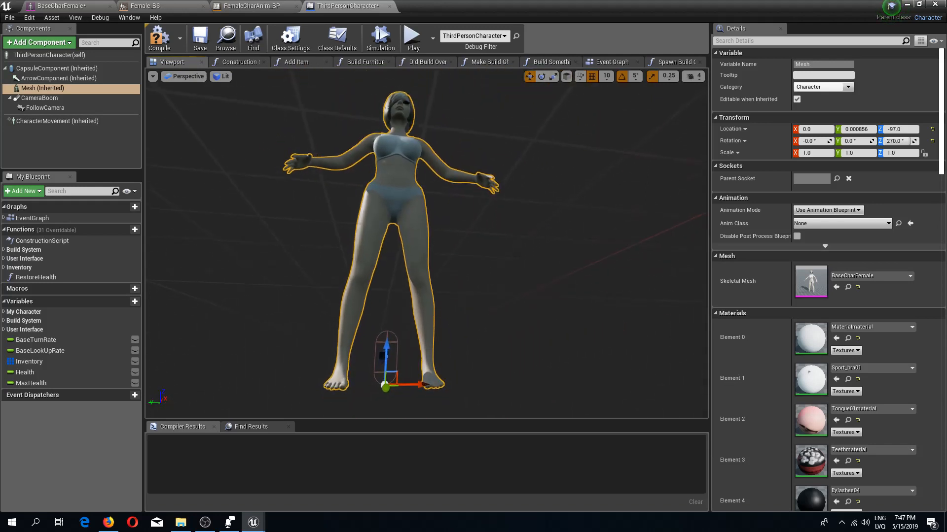
- Scale the character's mesh down to 0.12 on all three axes
scroll(410, 326, up, 4)
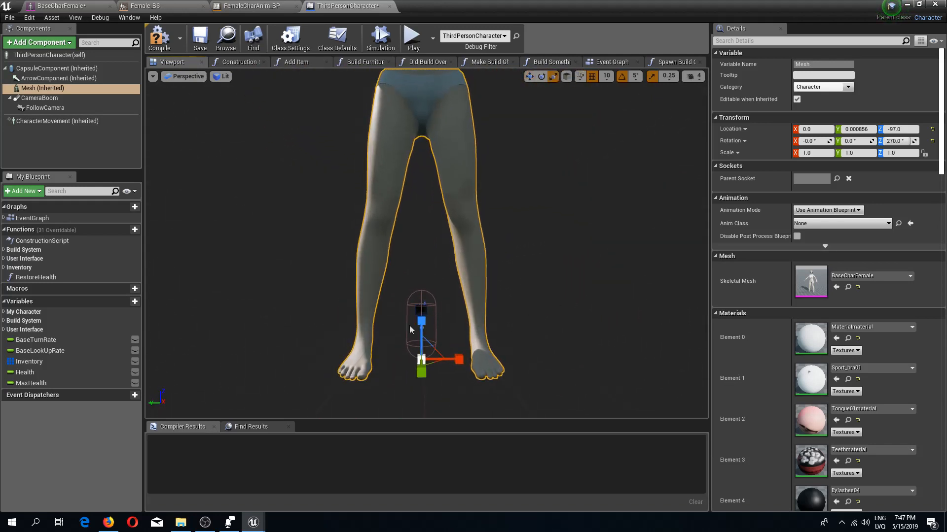
click(816, 153)
text(0.75)
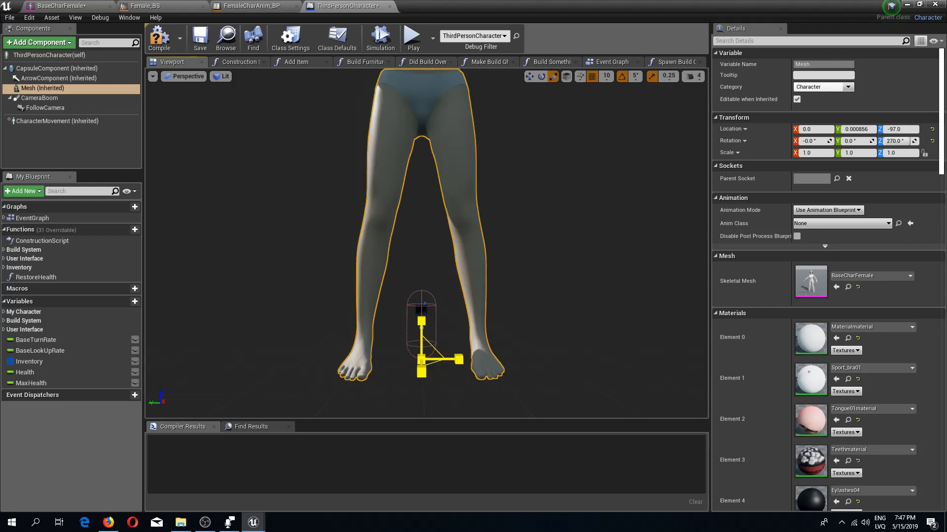
key(Return)
mouse_move(816, 153)
mouse_down()
mouse_move(838, 153)
mouse_move(799, 153)
mouse_up()
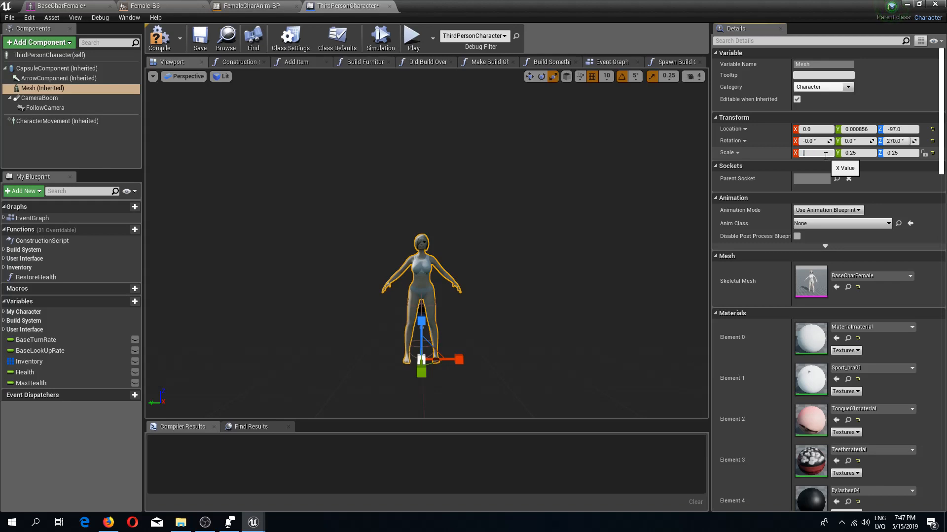
key(Return)
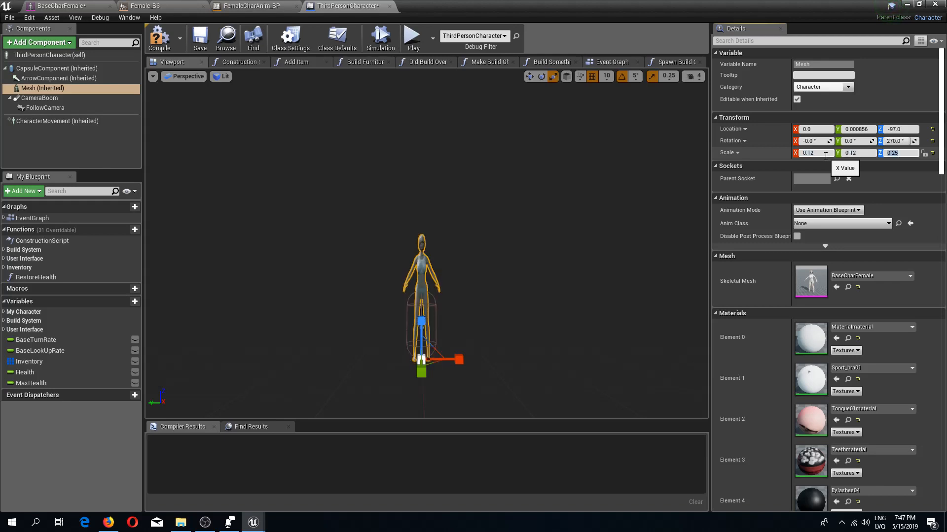
- Raise the mesh inside the character's capsule to a Z location of -87
right_drag(582, 212, 592, 255)
key(w)
key(s)
drag(367, 304, 370, 296)
mouse_move(369, 296)
right_down()
mouse_move(349, 330)
mouse_move(352, 296)
right_up()
key(w)
key(s)
key(w)
key(s)
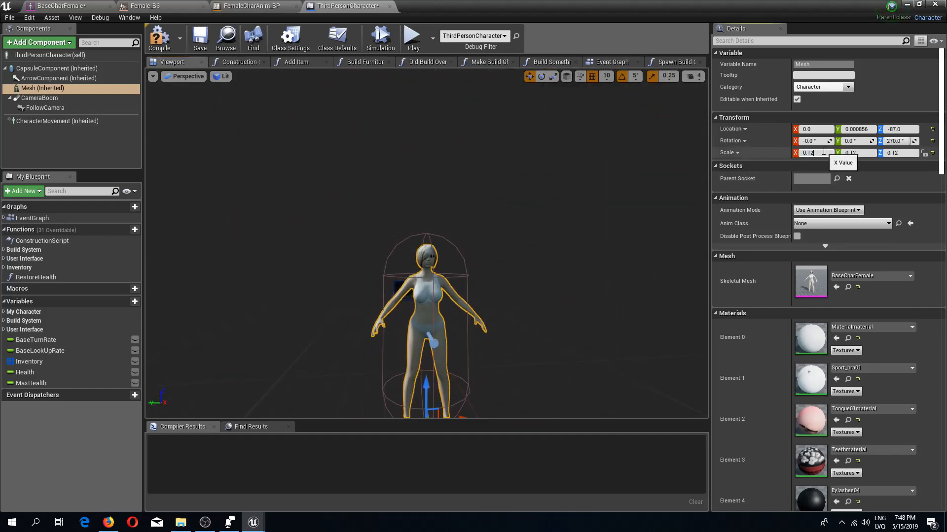
- Set the mesh's scale to 0.13 on the X, Y and Z axes and check its fit in the capsule
text(0.13)
key(Tab)
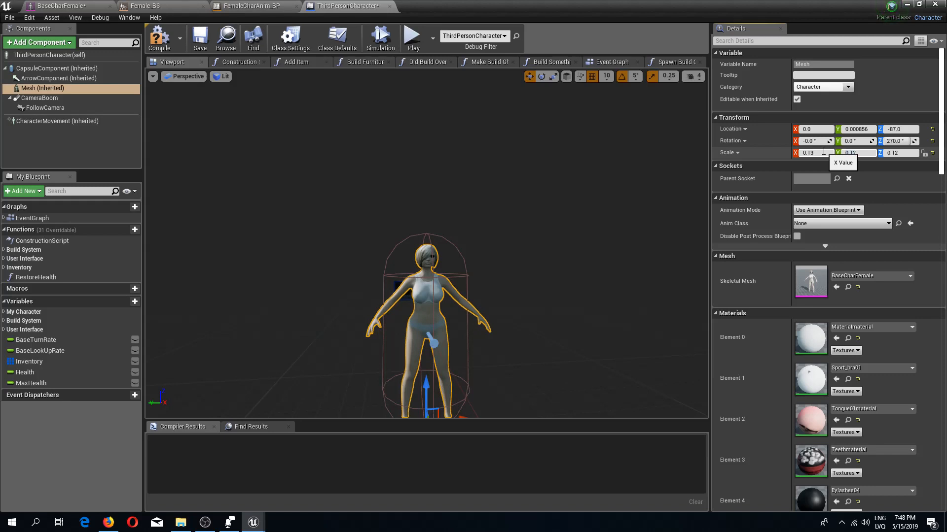
text(0.13)
key(Return)
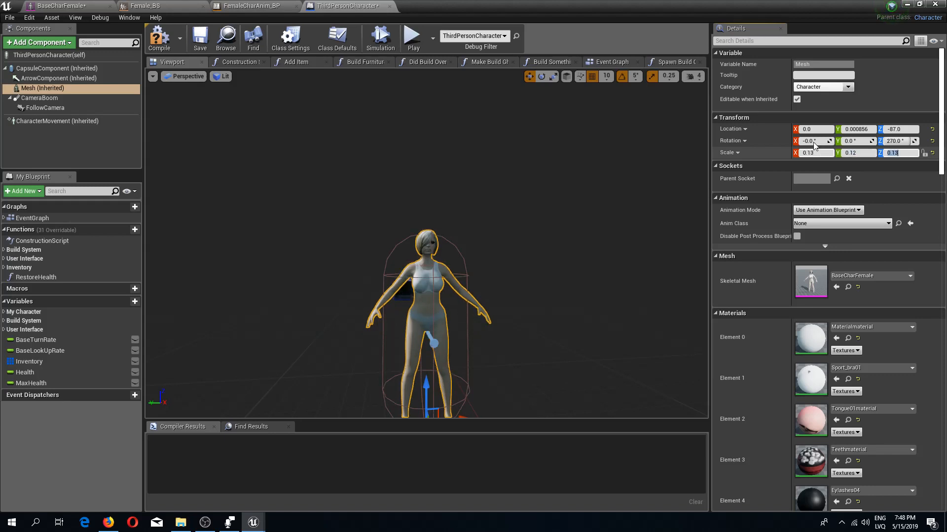
click(873, 153)
mouse_move(503, 228)
right_down()
mouse_move(533, 252)
mouse_move(493, 208)
mouse_move(493, 242)
mouse_move(506, 228)
right_up()
key(w)
key(s)
key(w)
key(s)
key(w)
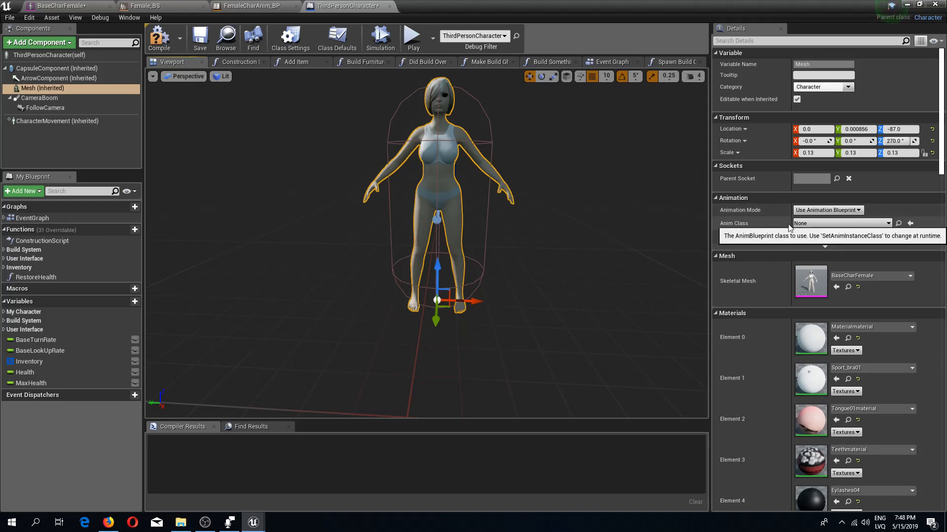
- Assign FemaleCharAnim_BP as the mesh's Anim Class, and compile and save the ThirdPersonCharacter blueprint
click(809, 223)
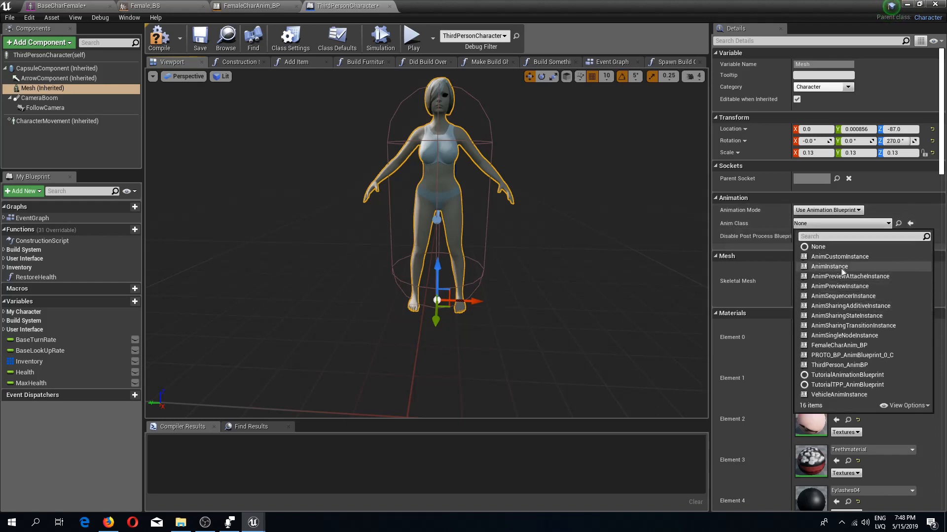
click(853, 347)
scroll(484, 244, down, 2)
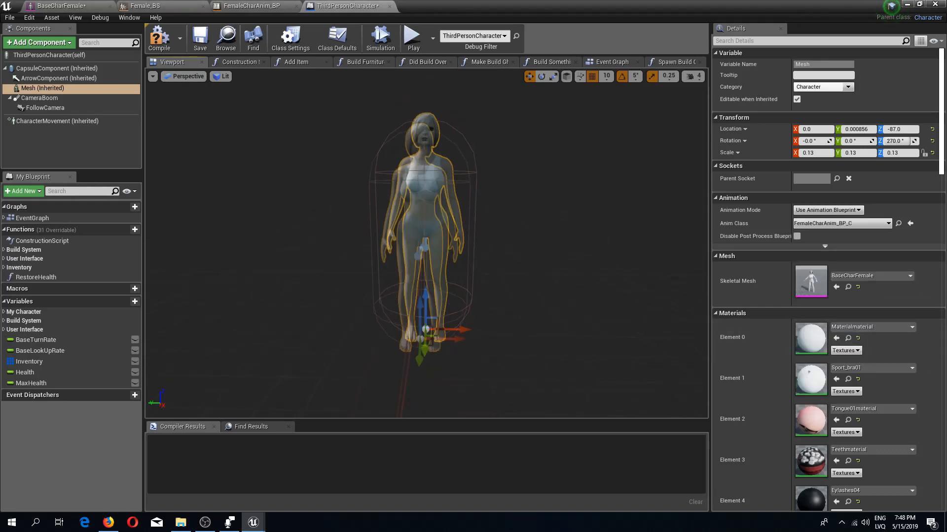
click(159, 38)
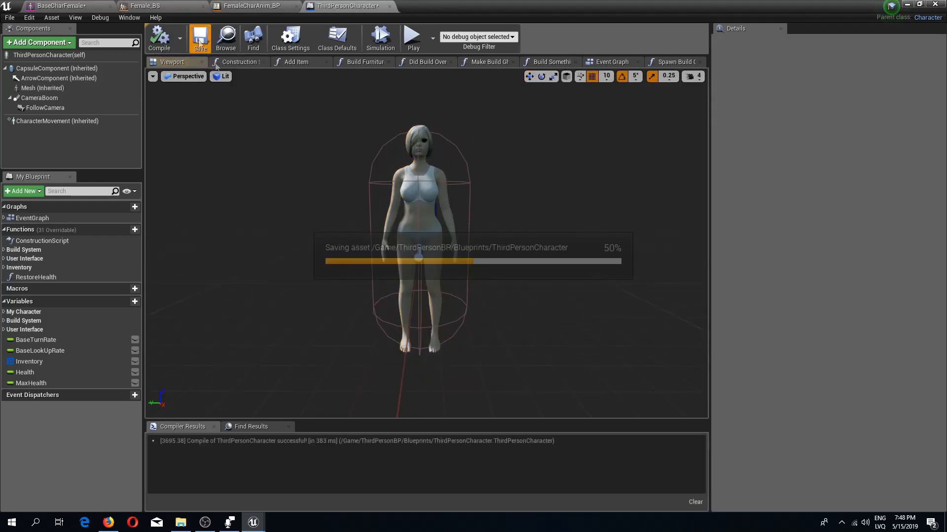
drag(412, 177, 313, 178)
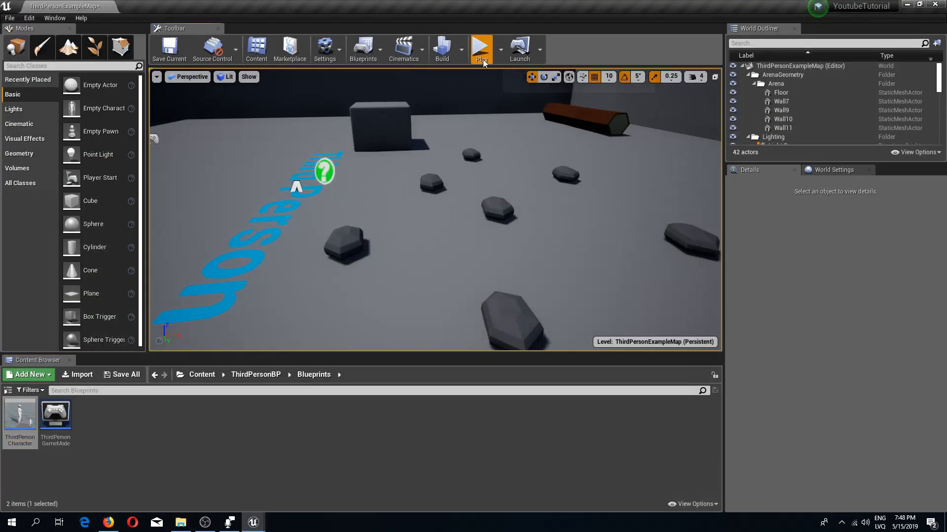
- Play the level from the level editor, walk the character in different directions to test its animations, and stop the session
click(481, 48)
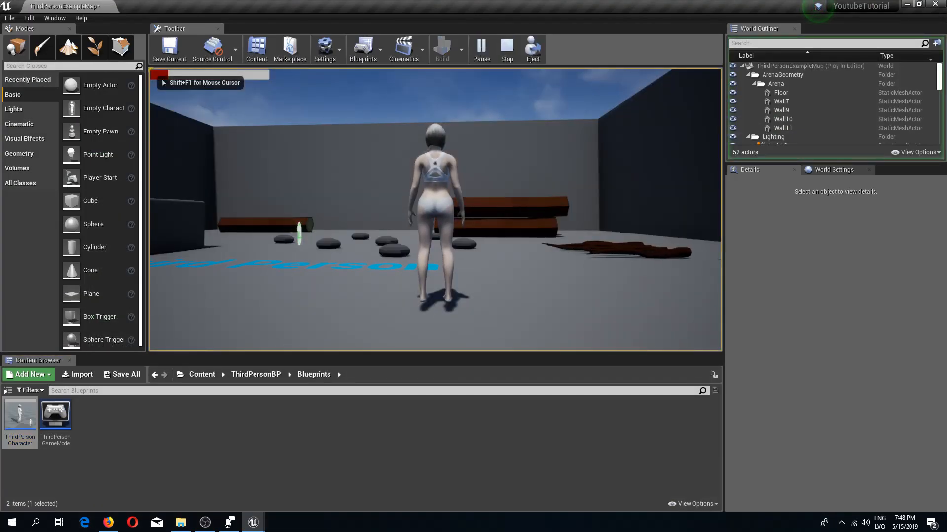
key(w)
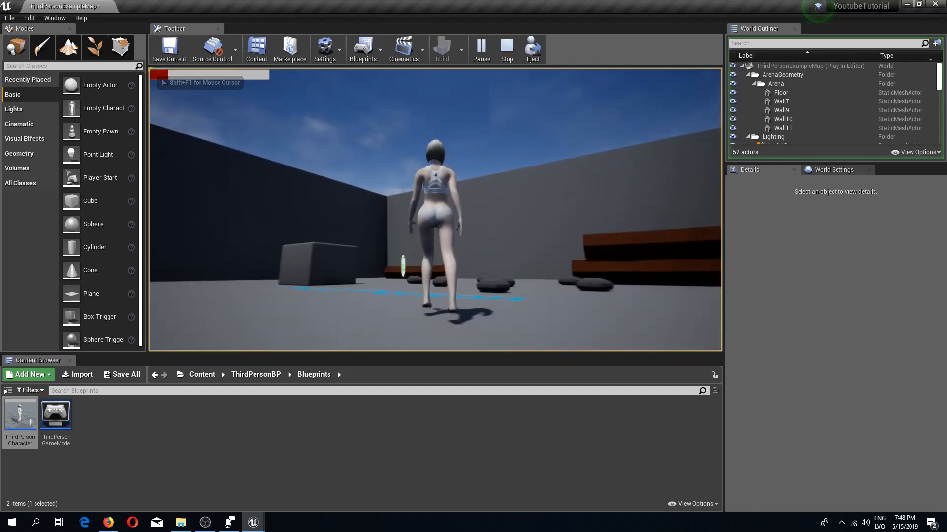
key(a)
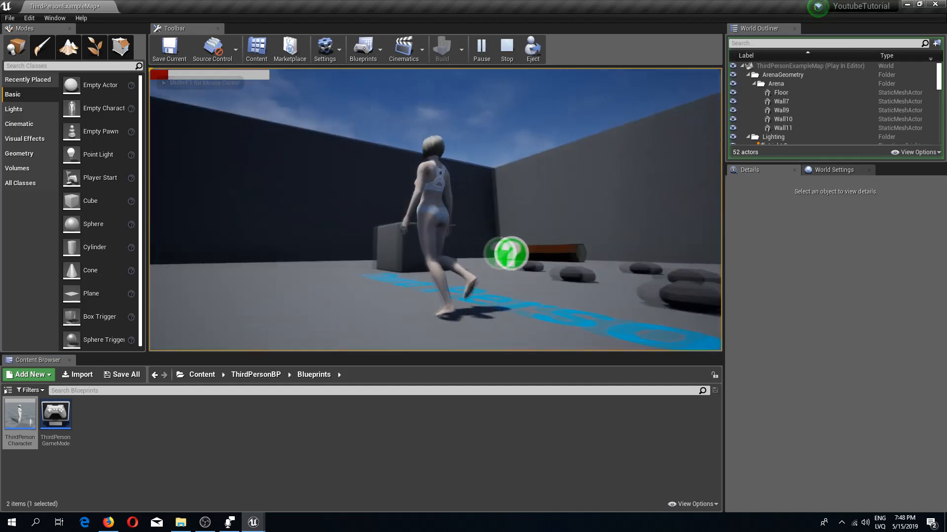
key(d)
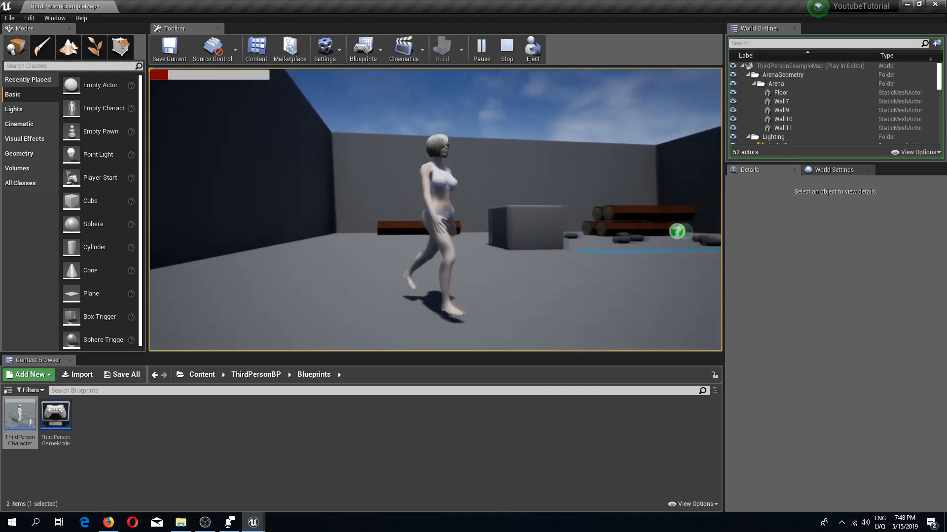
key(d)
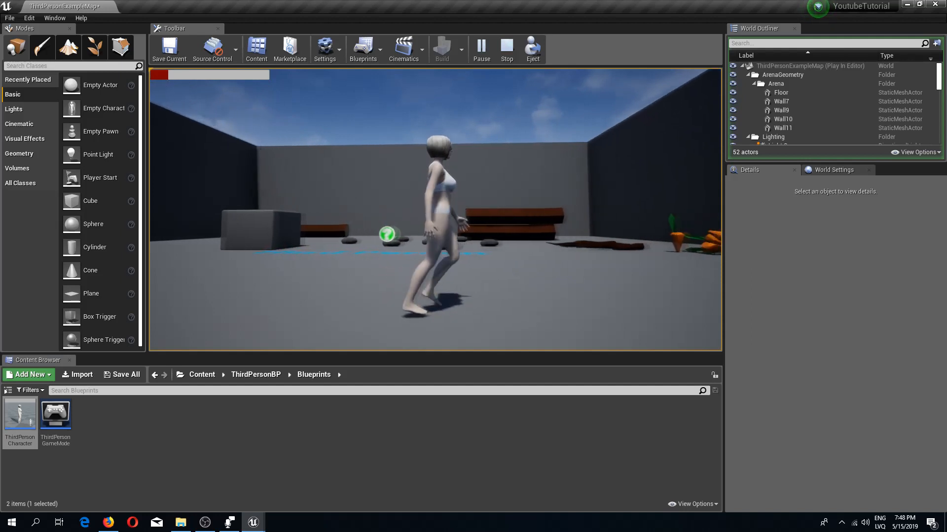
key(a)
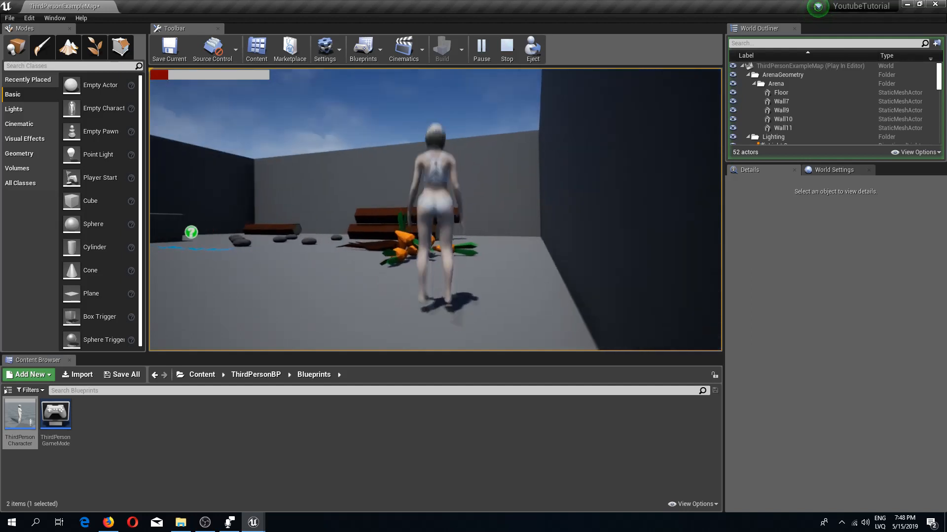
key(d)
key(a)
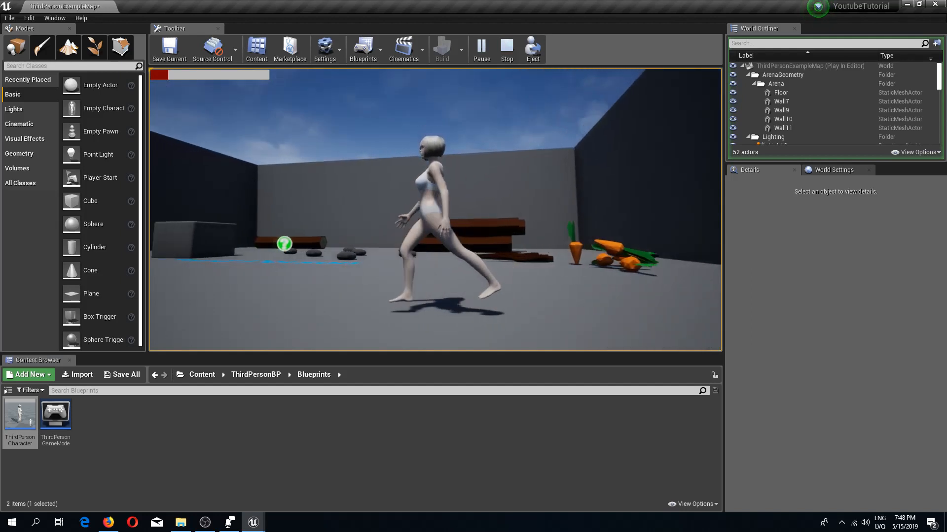
key(Escape)
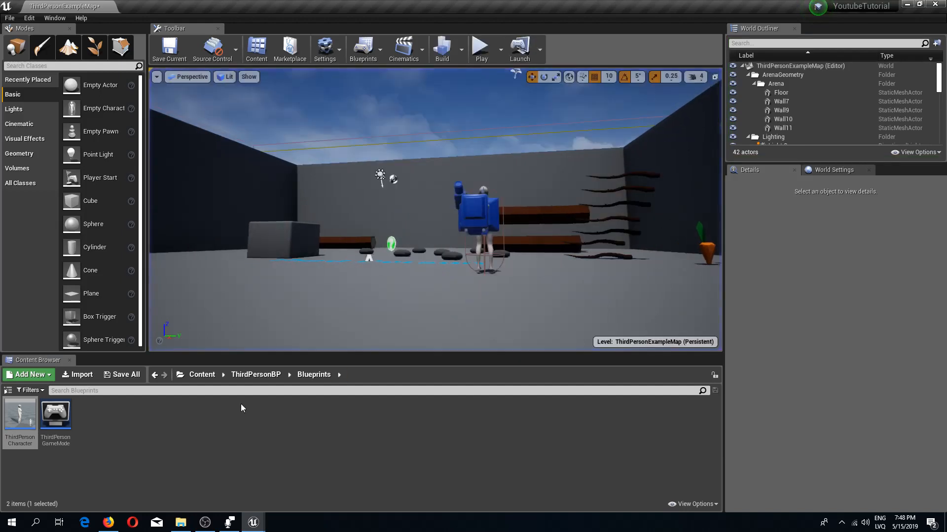
- Open the BaseCharFemale_Idle animation from the Female folder under ThirdPersonBP's Characters folder
click(205, 375)
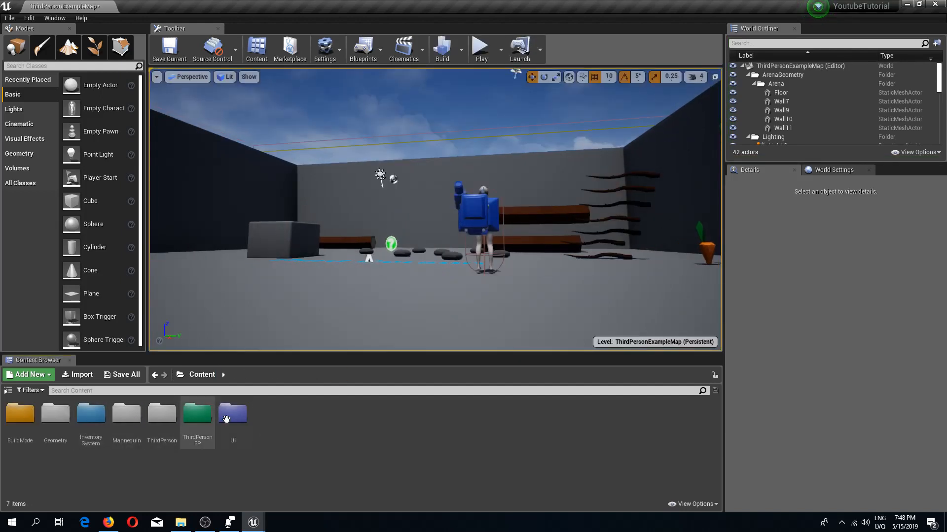
double_click(193, 417)
double_click(56, 414)
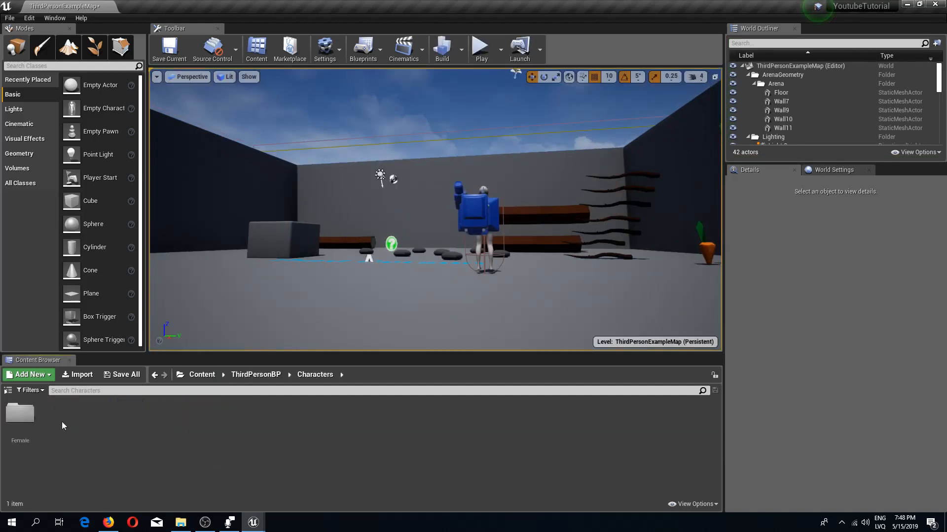
double_click(20, 414)
click(129, 417)
double_click(129, 417)
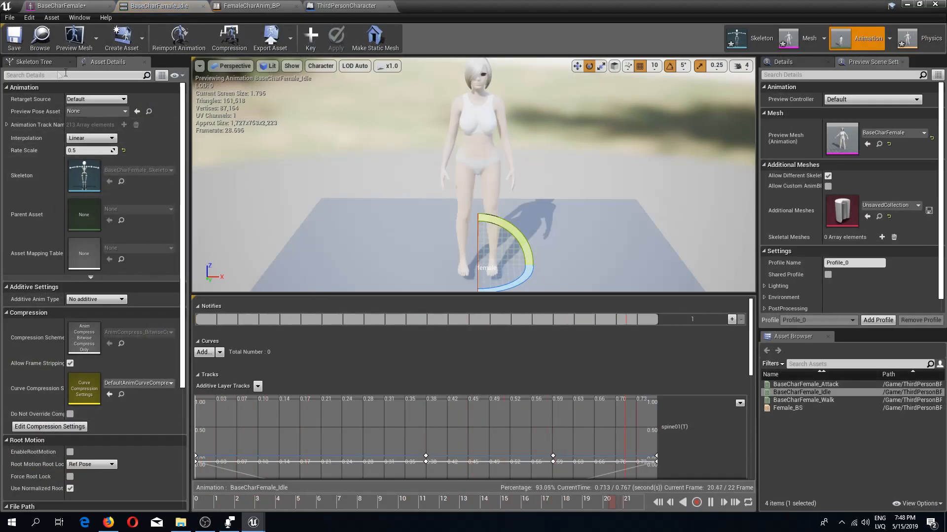
- Select the root bone in the idle animation's skeleton tree and focus the preview on it with the move tool active
click(33, 61)
click(28, 96)
key(f)
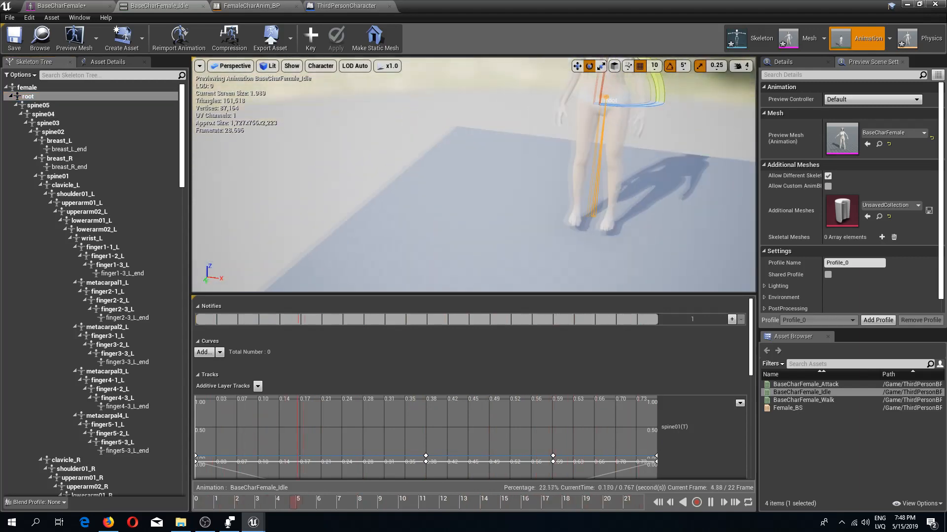
key(w)
right_drag(584, 194, 577, 173)
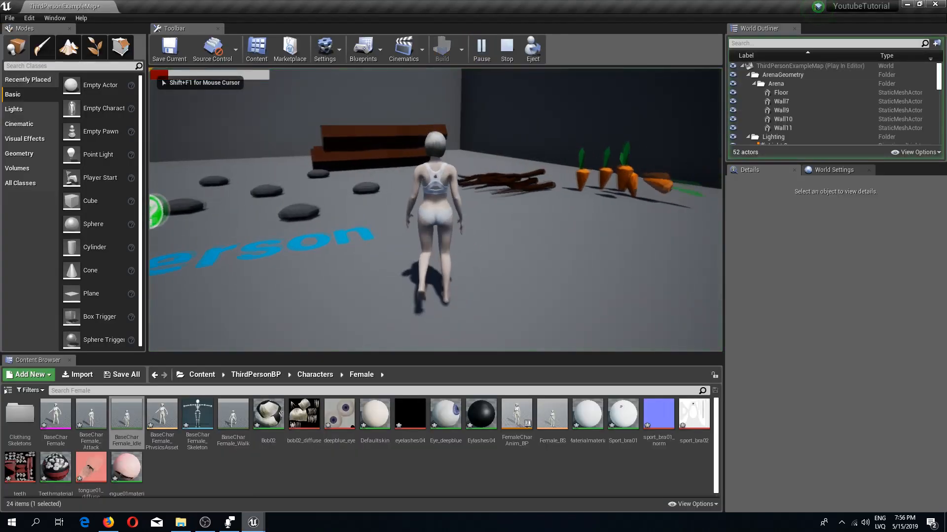
- Walk the character around the arena in the running level to recheck its animations, and end the play session
key(w)
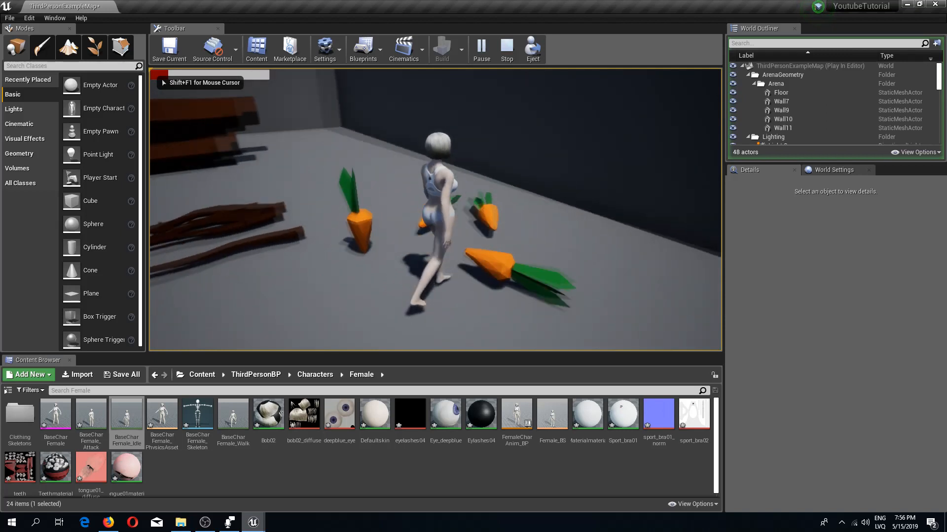
key(w)
key(w)
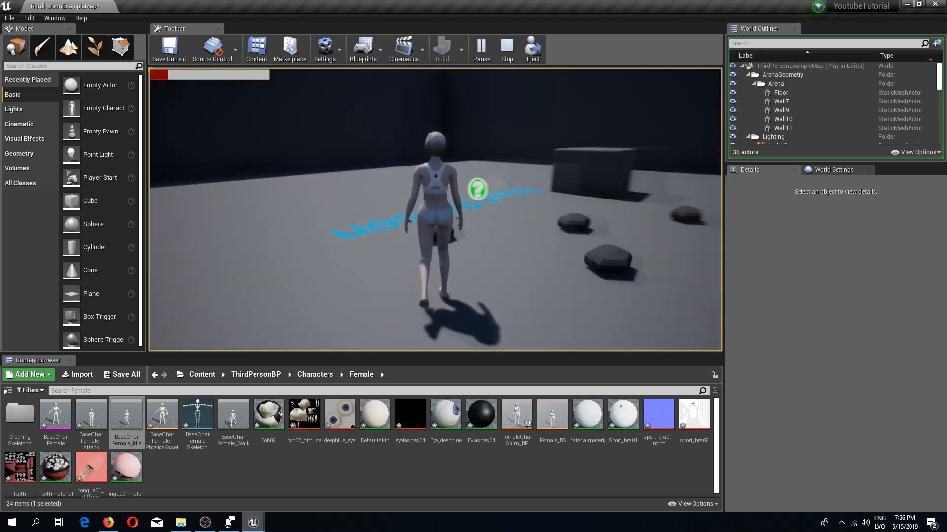
key(w)
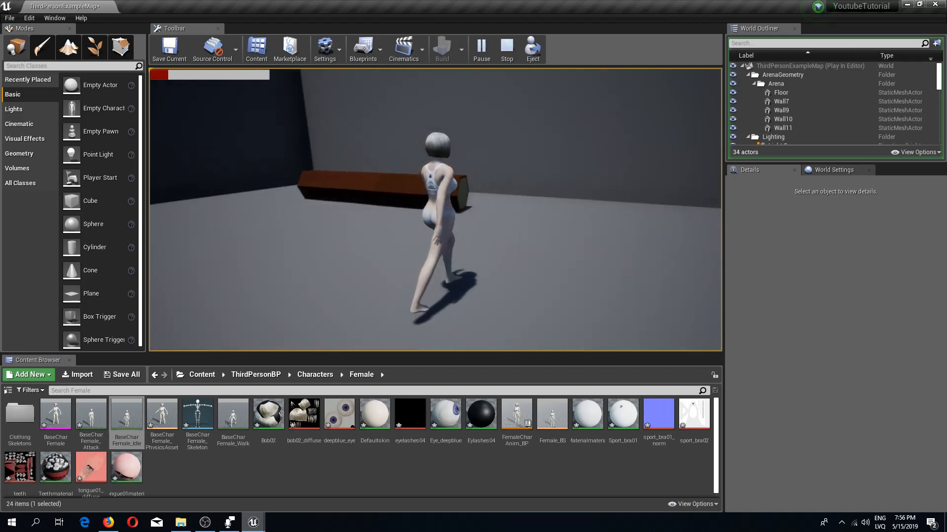
key(w)
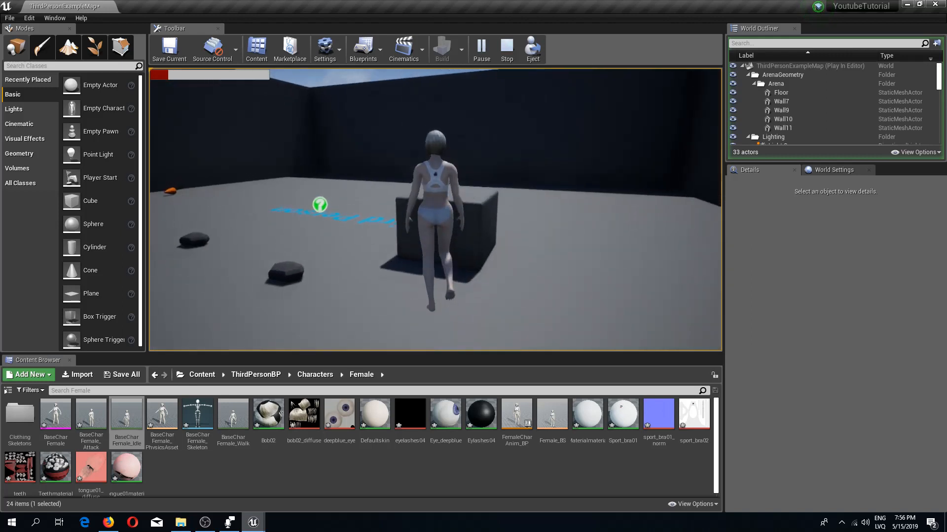
key(a)
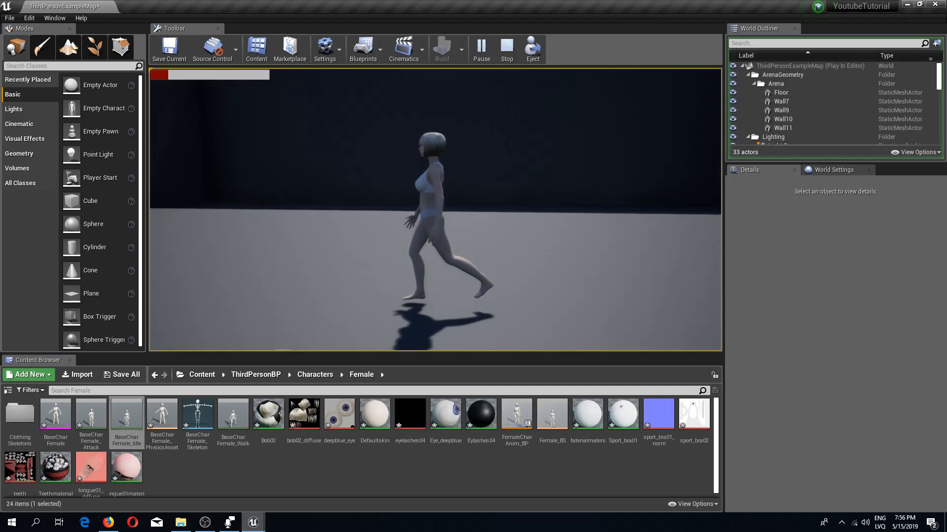
key(d)
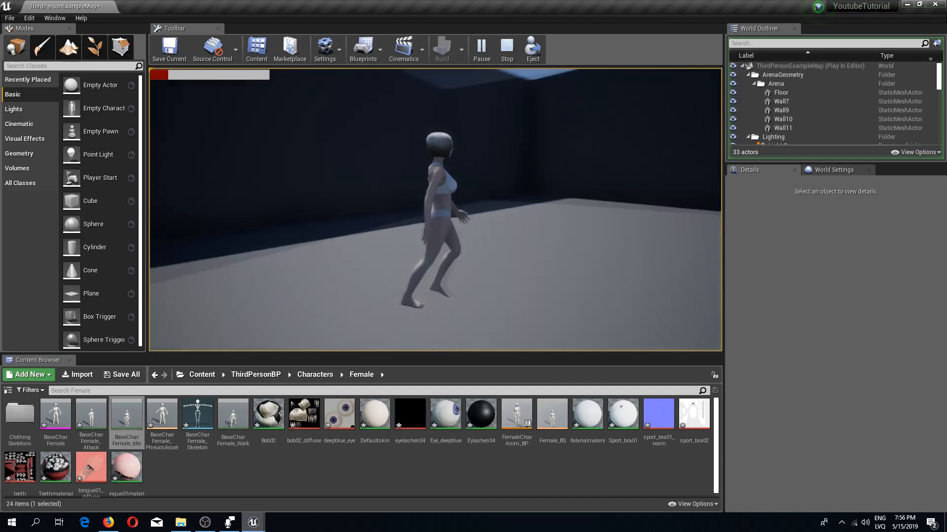
key(w)
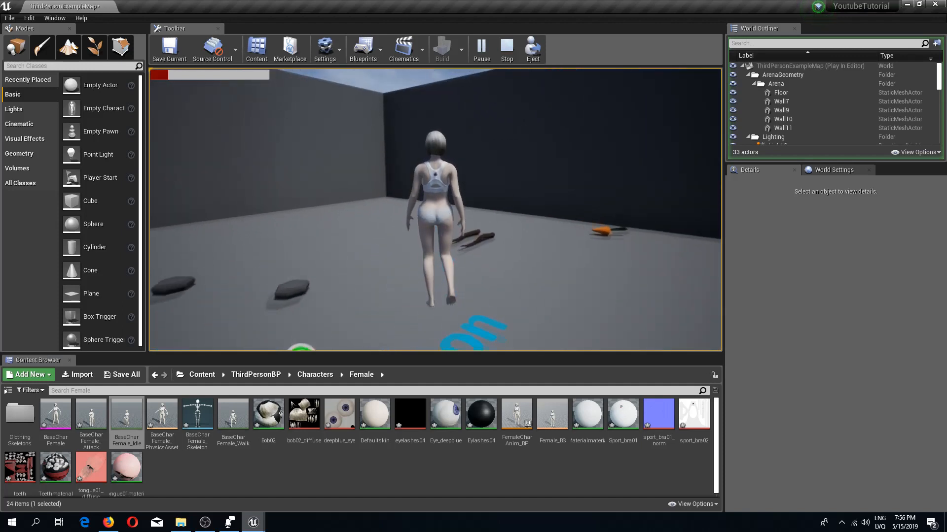
key(w)
key(d)
key(w)
key(Escape)
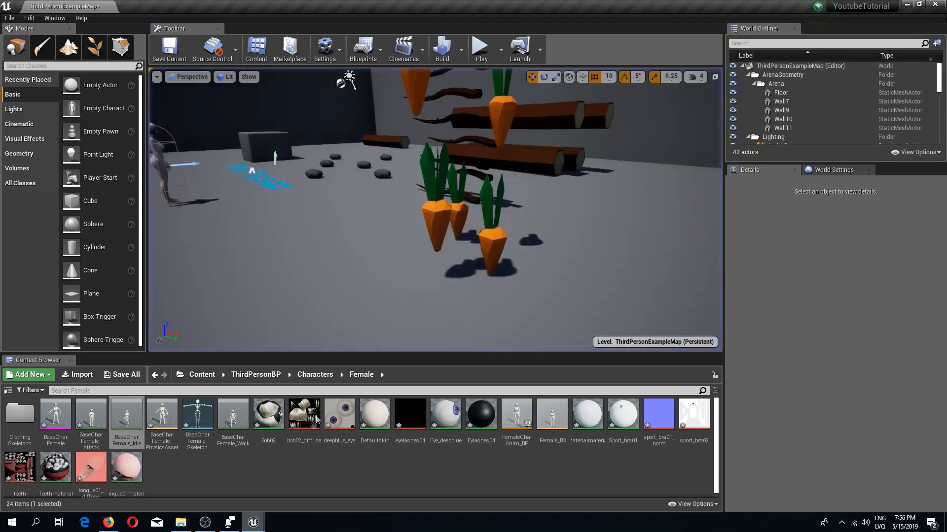
- Open the FemaleCharAnim_BP animation blueprint from the Female folder
click(165, 476)
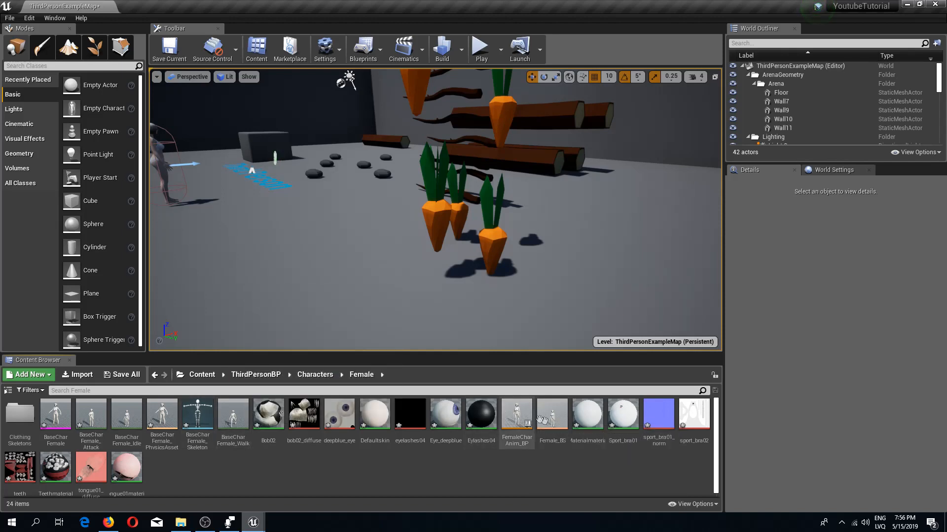
double_click(523, 418)
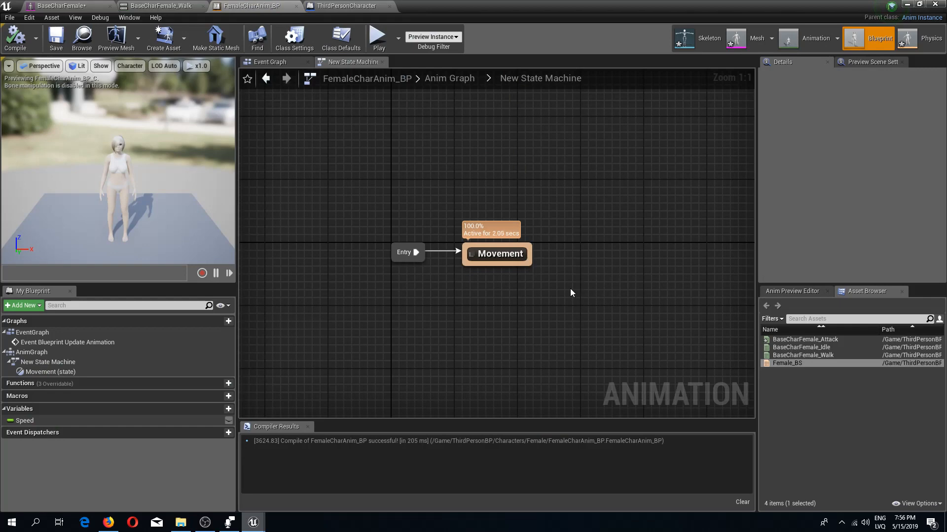
- Add a new state named Attack to the state machine, with a transition leading to it from Movement
right_drag(519, 286, 464, 253)
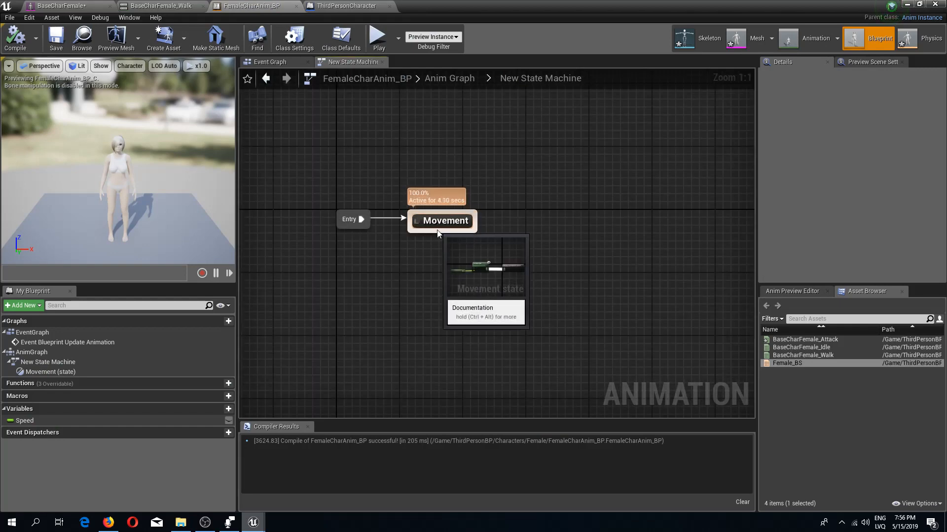
drag(440, 234, 436, 281)
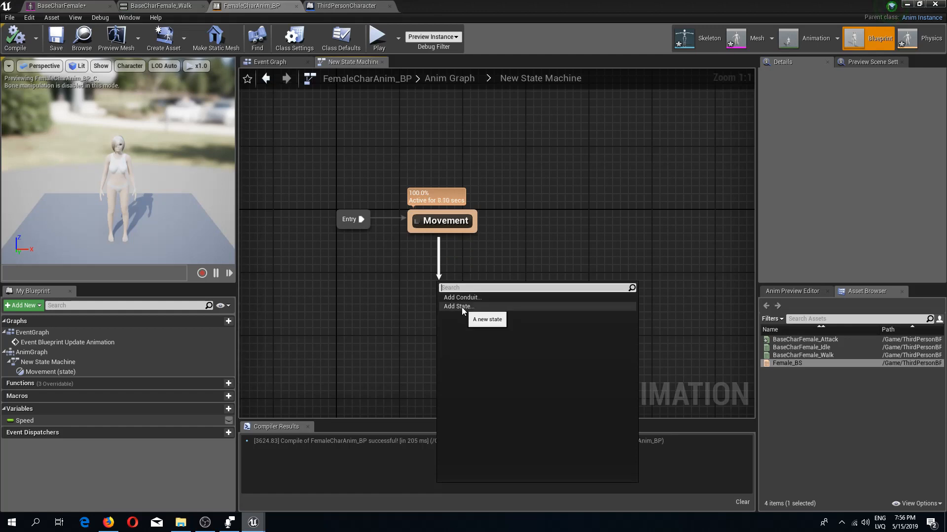
click(461, 307)
text(A)
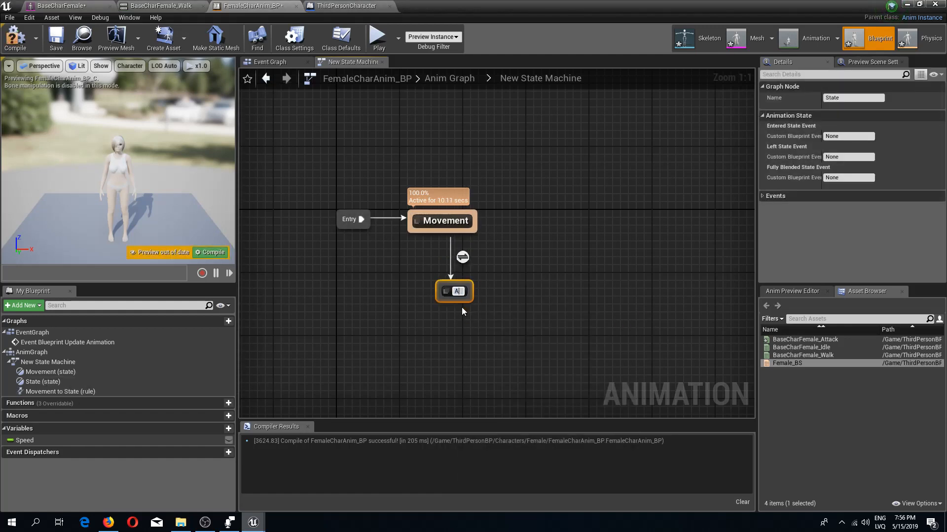
text(ttack)
key(Return)
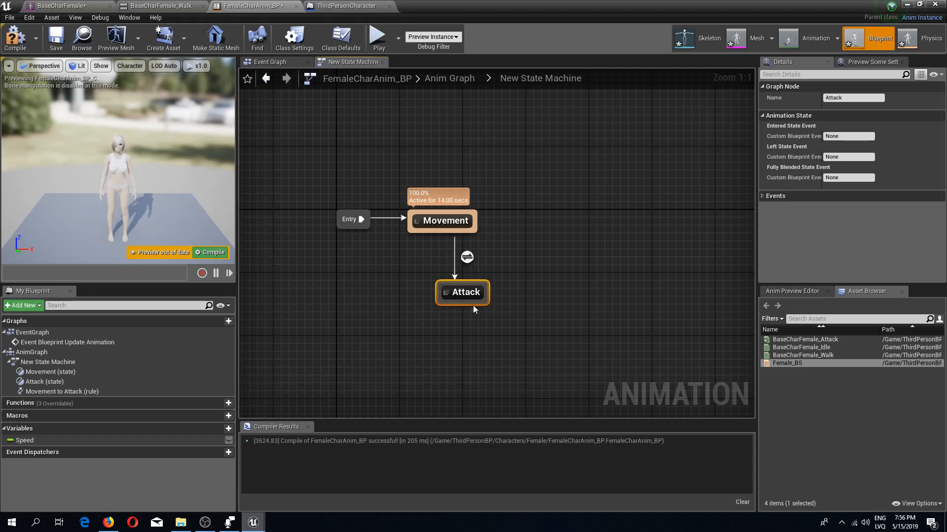
- Align the Attack state directly beneath Movement and add a return transition from Attack to Movement
drag(474, 296, 452, 319)
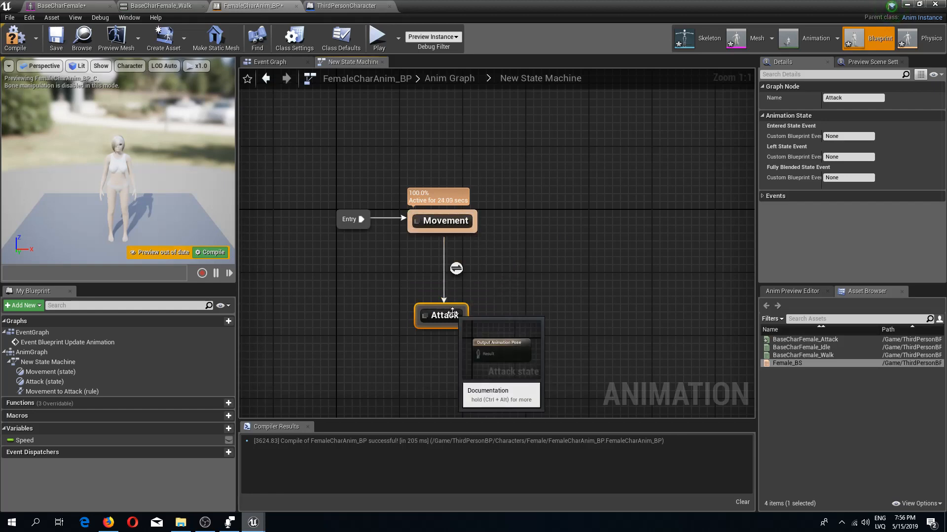
drag(434, 308, 432, 310)
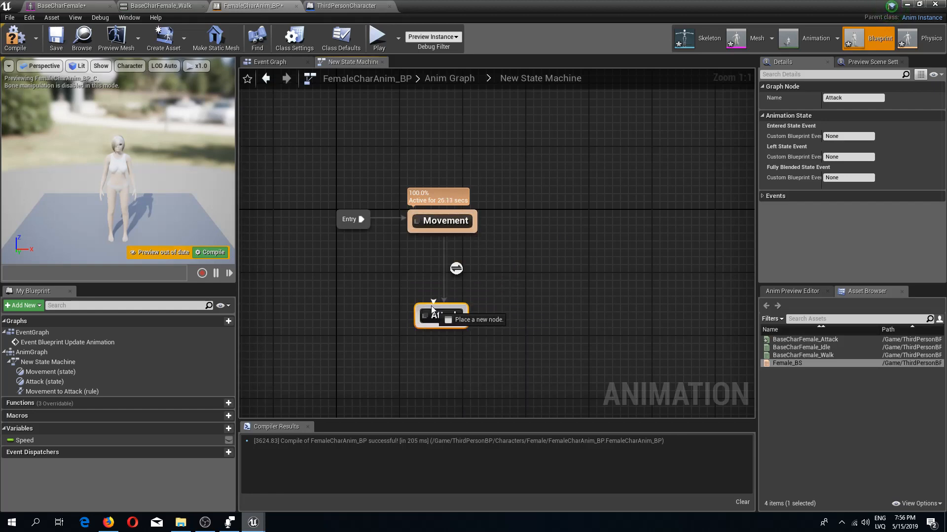
drag(432, 235, 432, 234)
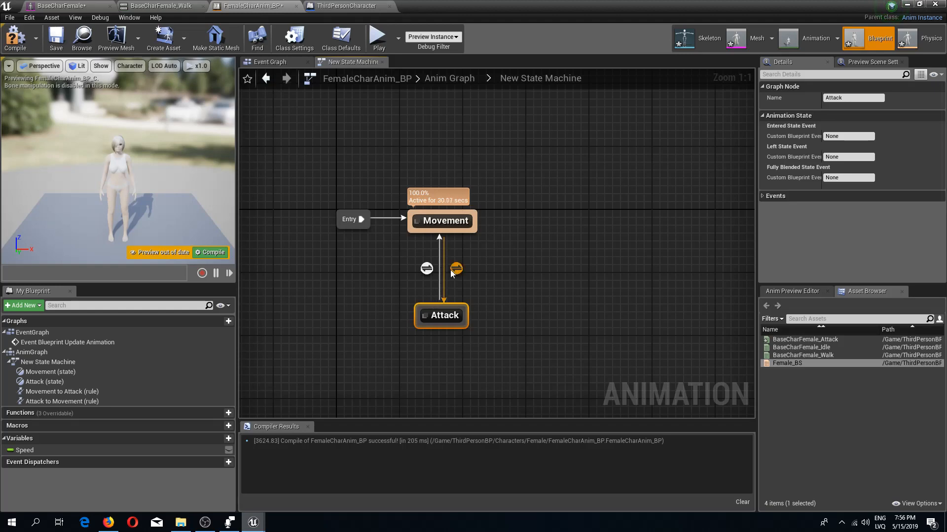
- Inside the Attack state, feed a BaseCharFemale_Attack player into the Output Animation Pose, then compile and save the blueprint
double_click(446, 317)
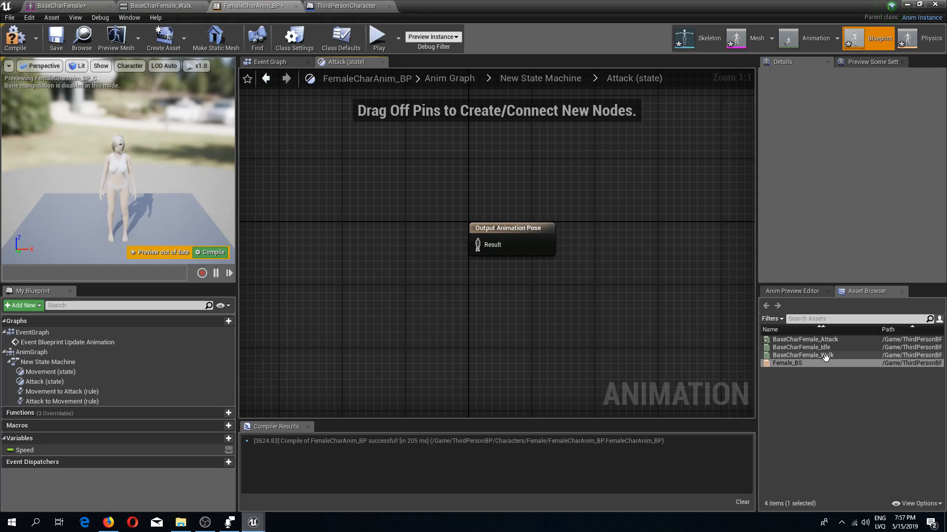
drag(808, 339, 326, 240)
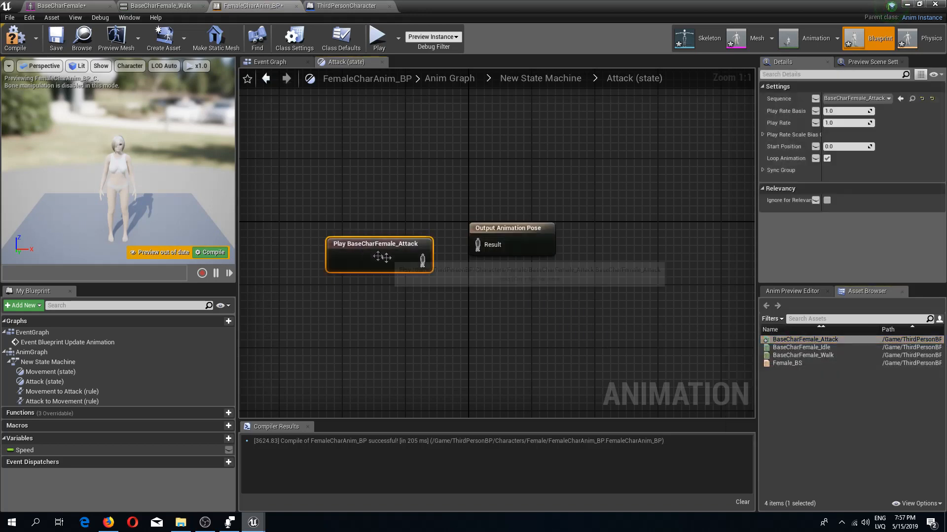
drag(487, 249, 487, 249)
drag(404, 241, 399, 230)
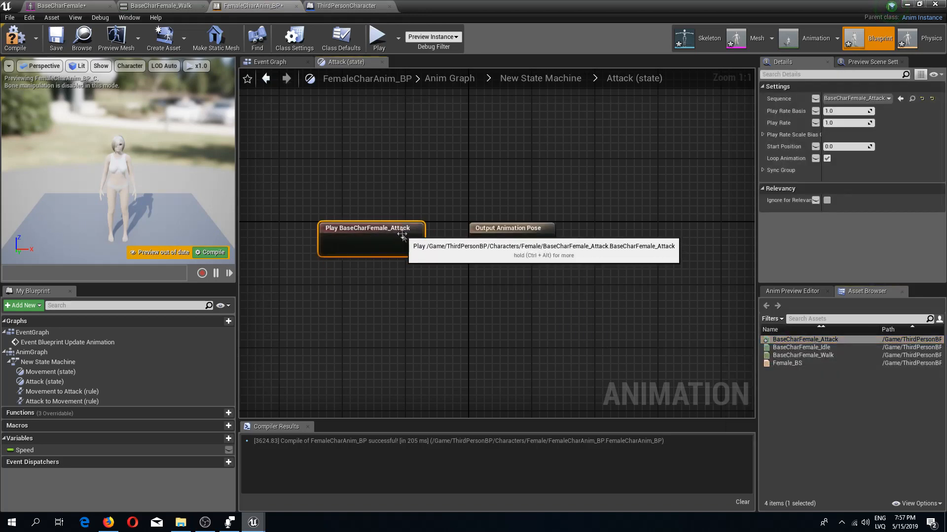
click(23, 47)
click(57, 40)
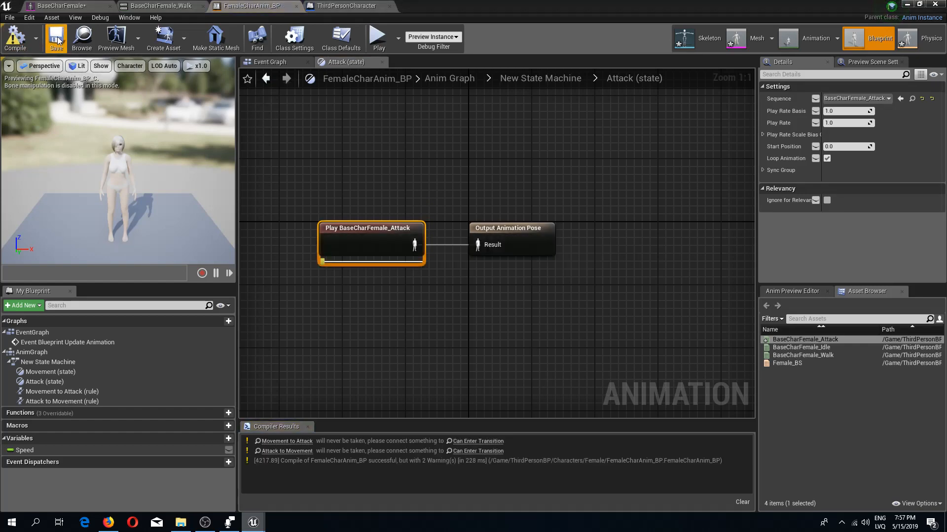
click(15, 37)
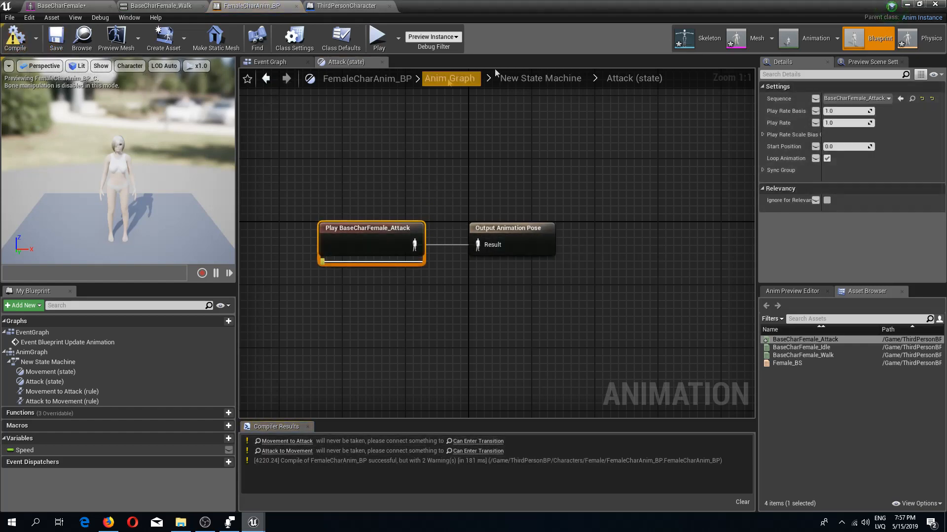
- Open the Movement to Attack transition rule and create a Boolean variable named IsAttacking
click(545, 79)
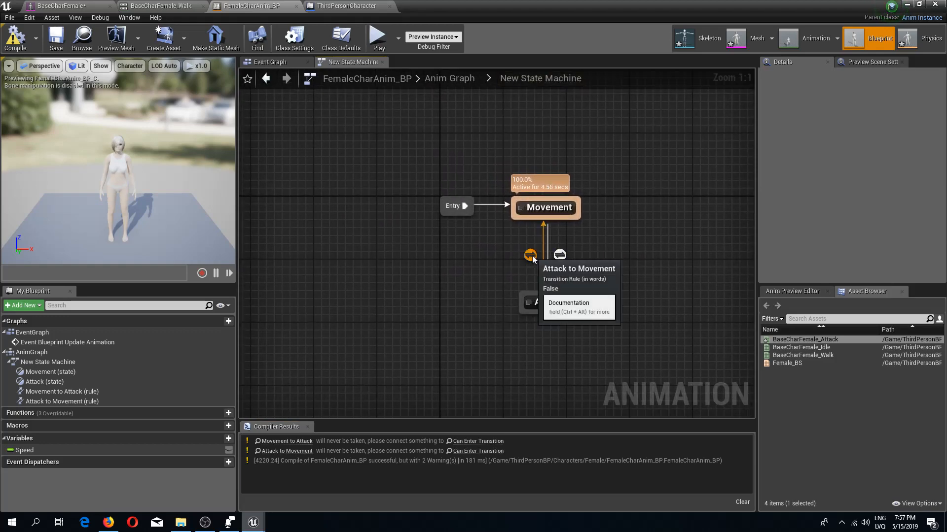
right_drag(561, 259, 498, 252)
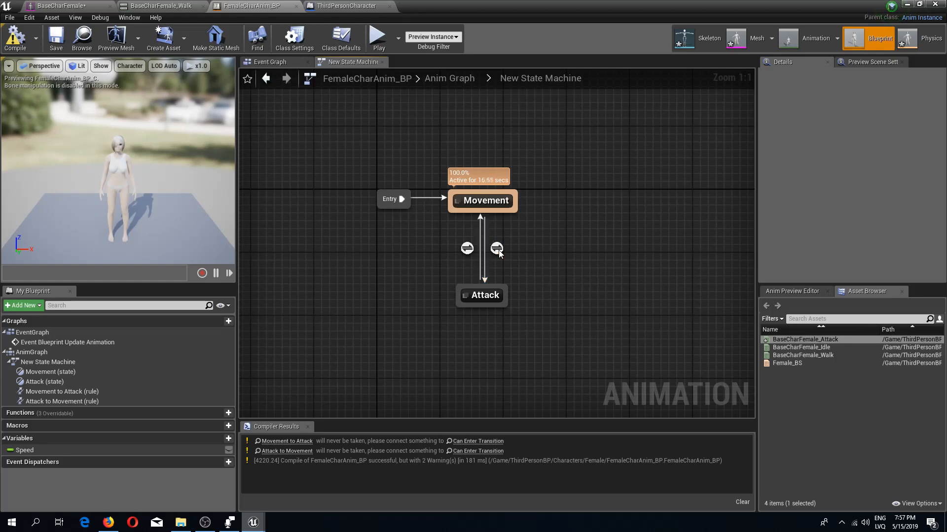
double_click(497, 249)
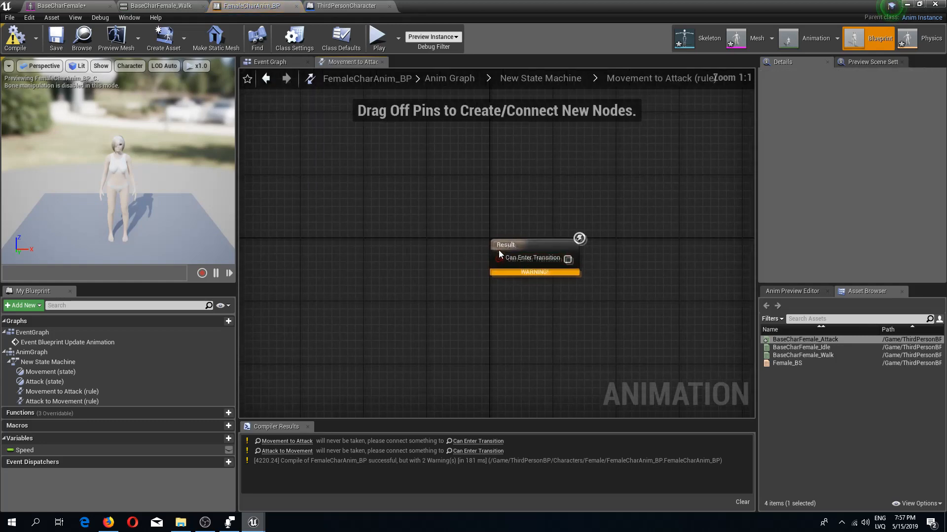
click(220, 440)
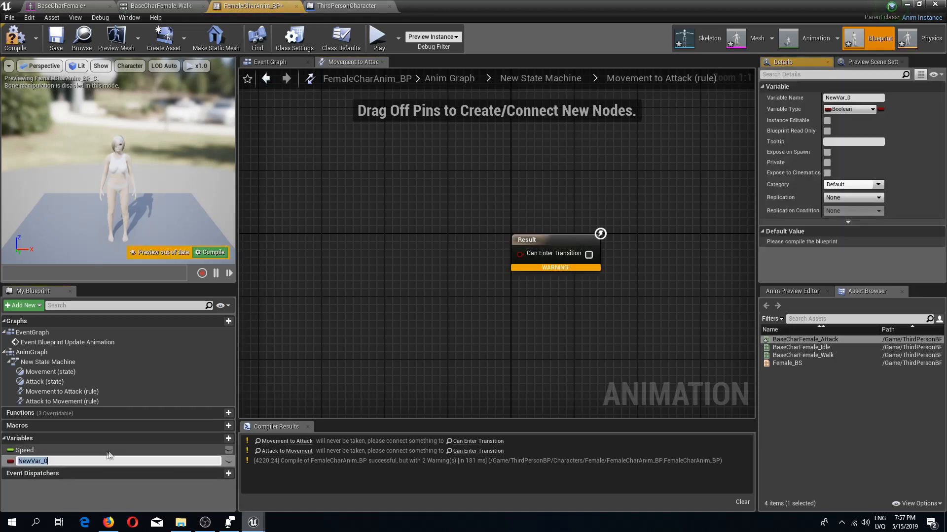
text(IsAttack)
text(ing)
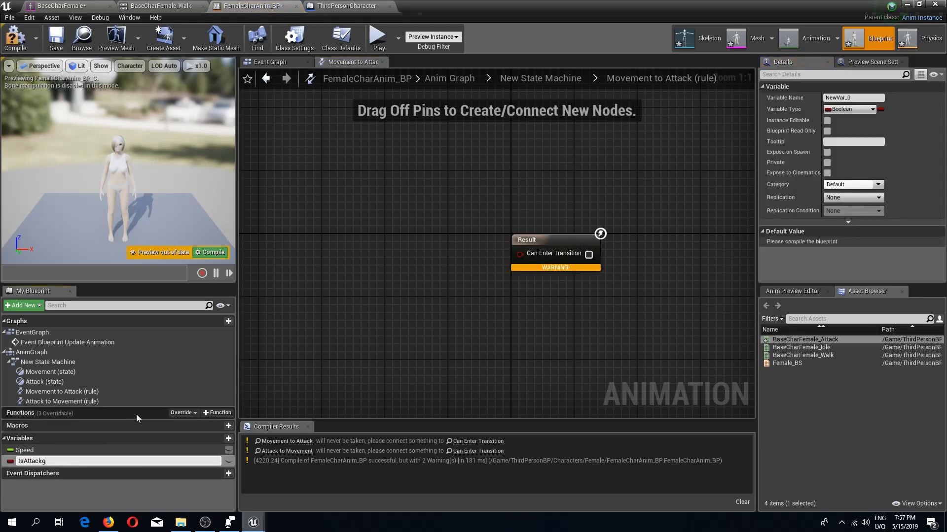
key(Return)
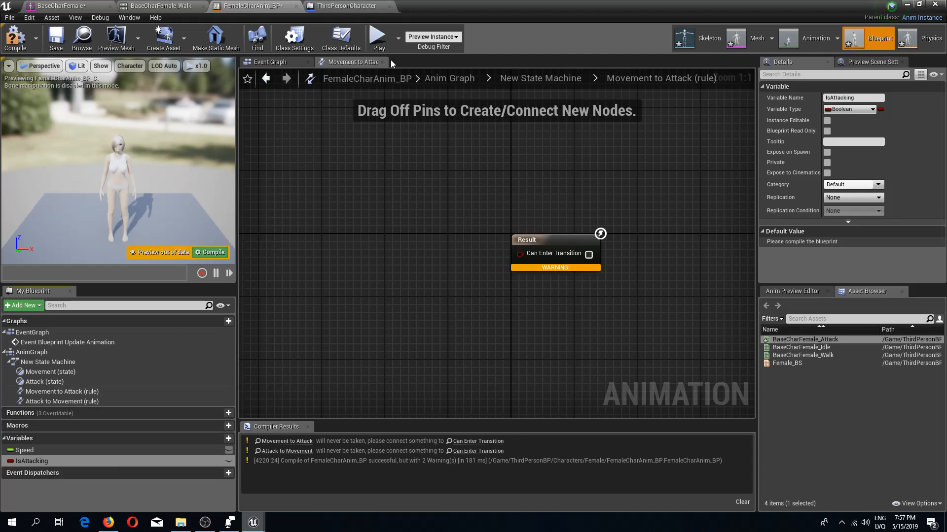
- Connect an IsAttacking getter to Can Enter Transition in the Movement to Attack rule, then compile and save
drag(31, 461, 380, 254)
click(348, 254)
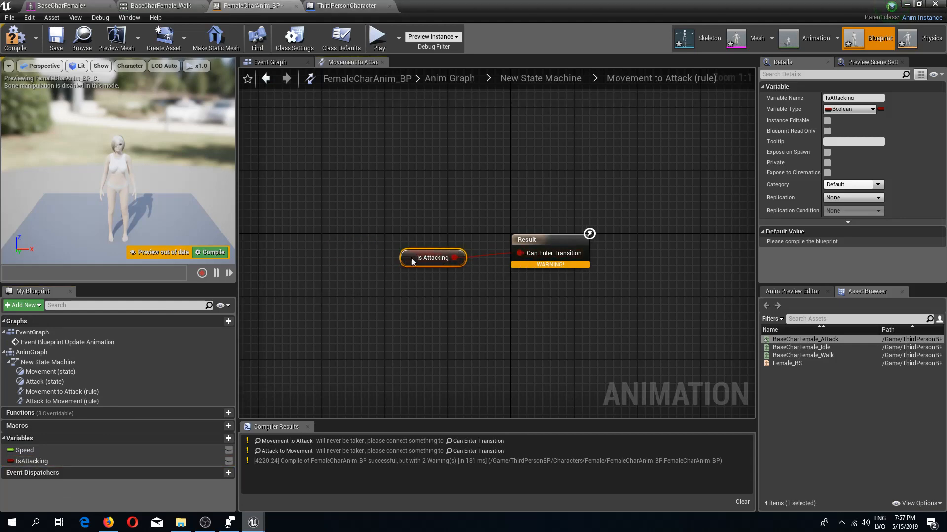
click(15, 38)
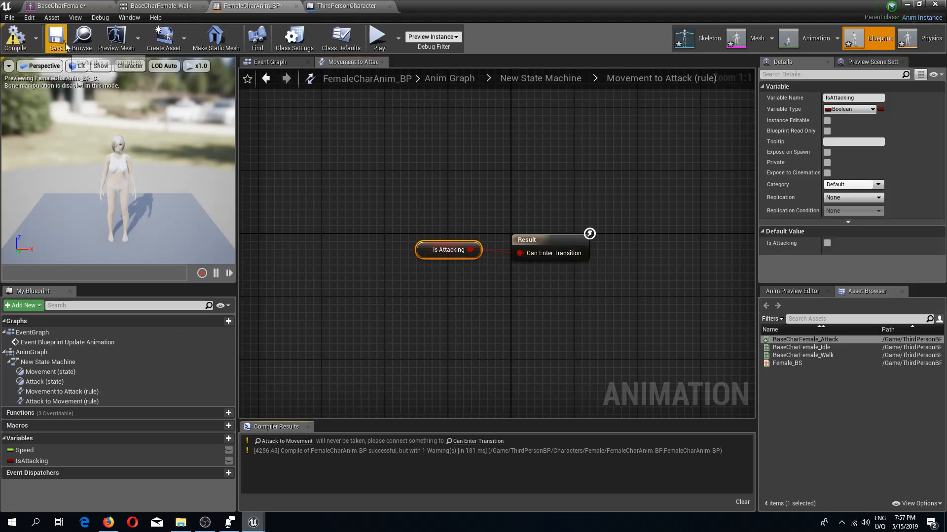
click(66, 46)
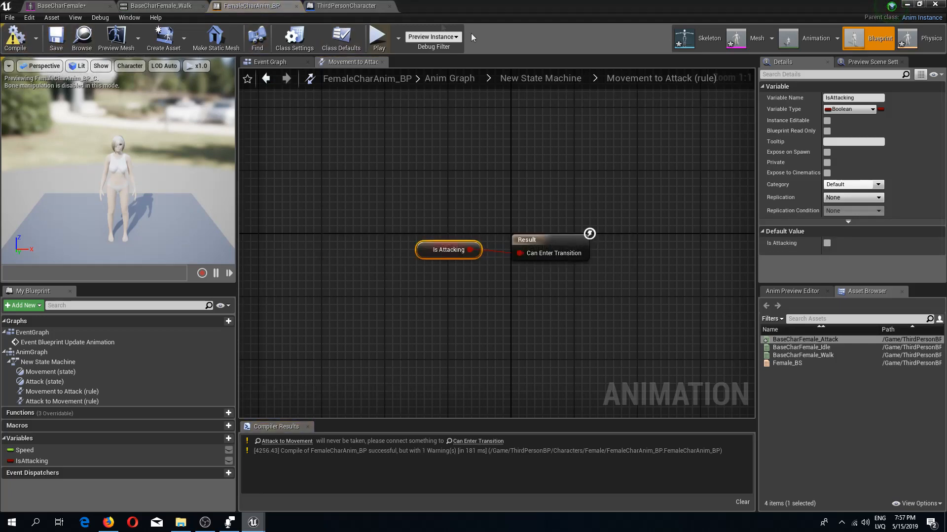
- In the Attack to Movement transition rule, add an IsAttacking getter compared with false through an Equal Boolean node
click(557, 79)
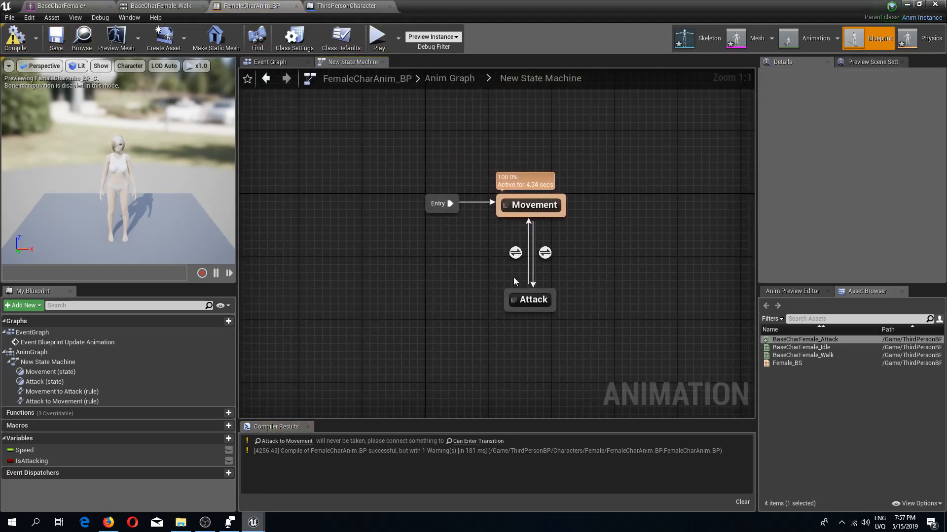
double_click(515, 252)
drag(34, 462, 418, 263)
click(367, 274)
text(==)
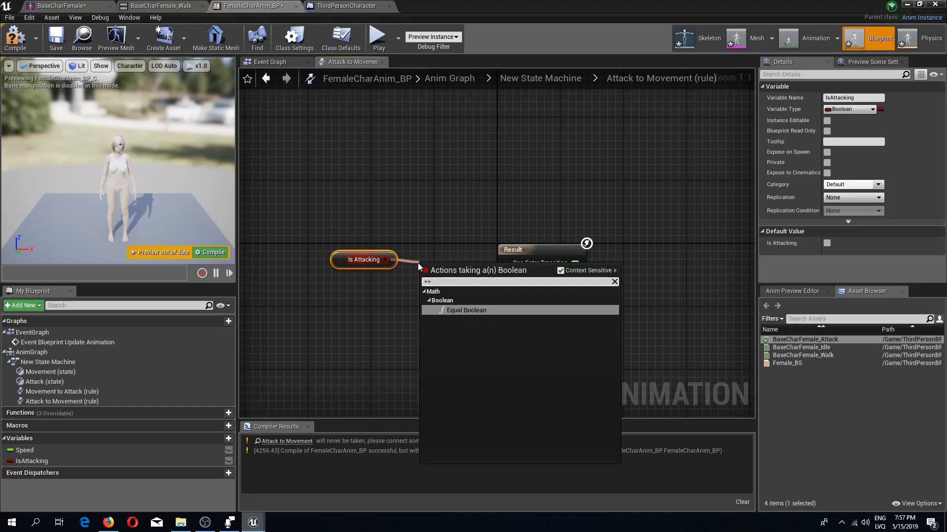
click(497, 311)
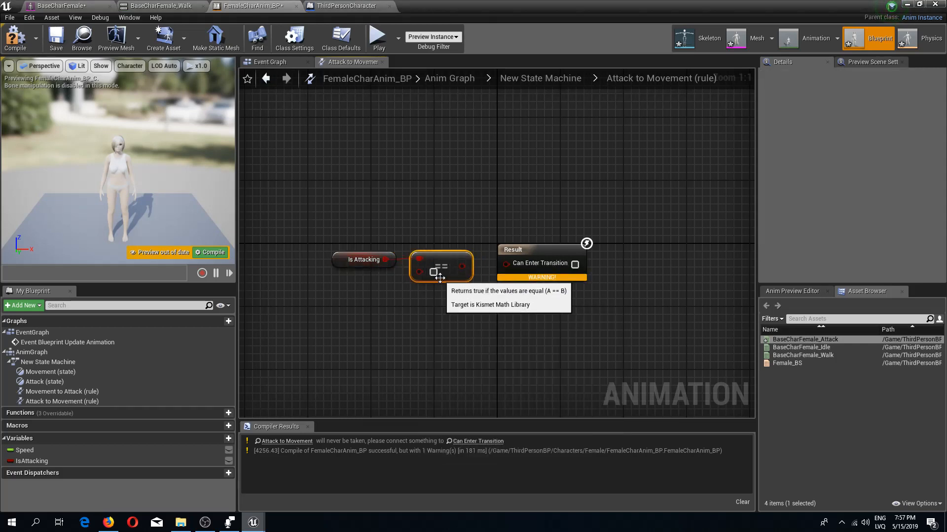
- Feed the comparison result into Can Enter Transition, compile and save the animation blueprint, and return to the state machine
drag(462, 266, 509, 270)
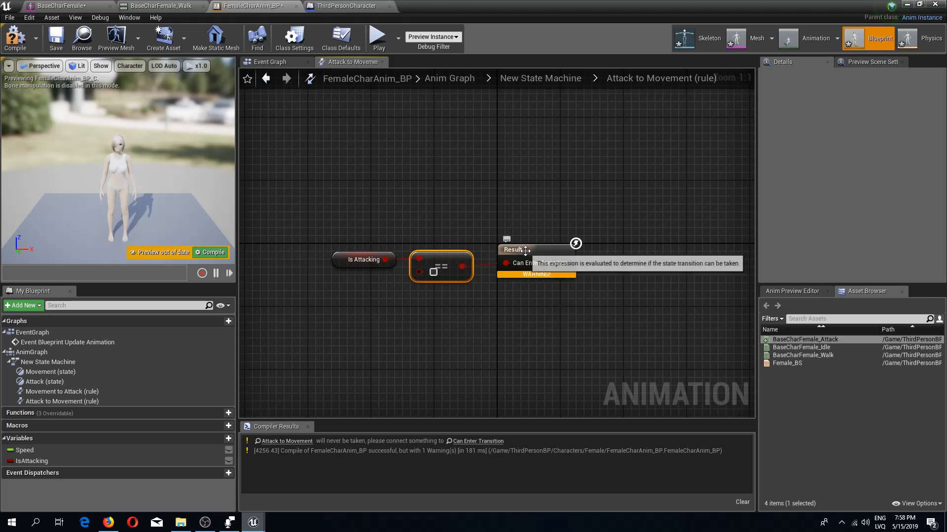
click(11, 31)
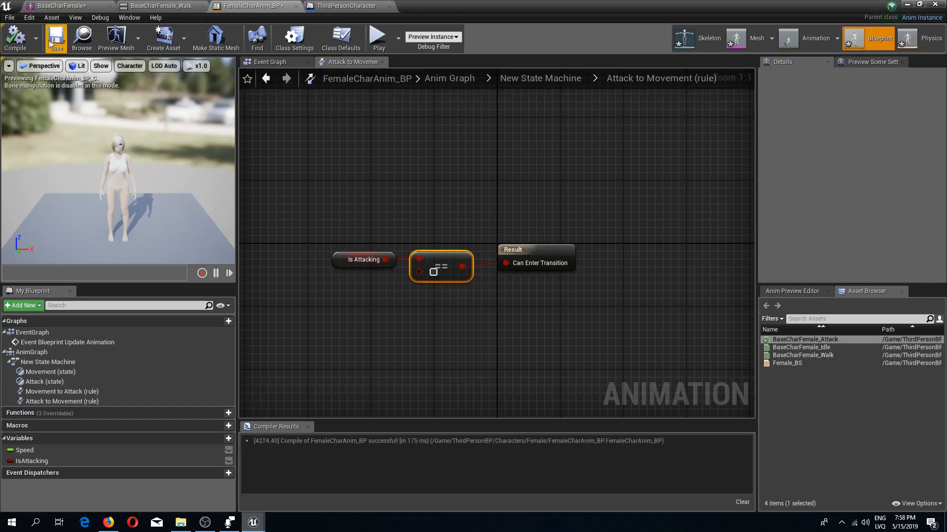
click(56, 41)
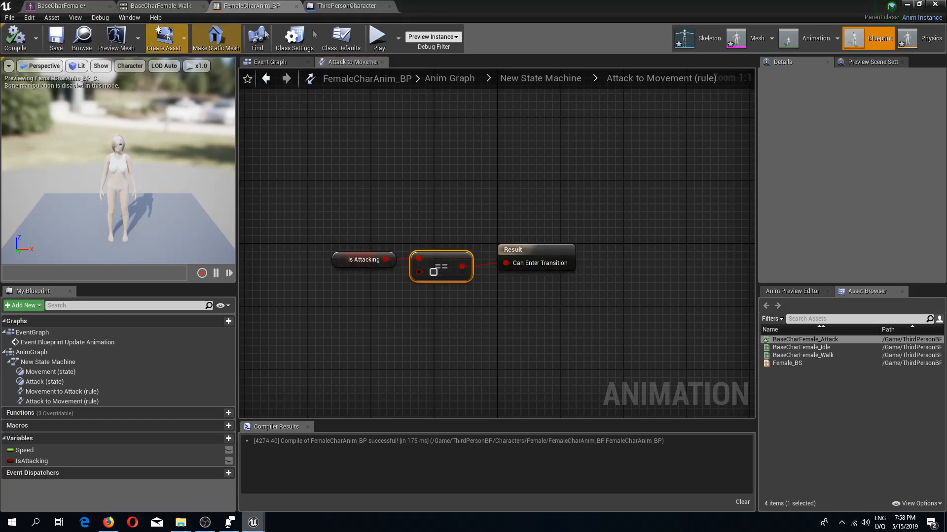
click(538, 82)
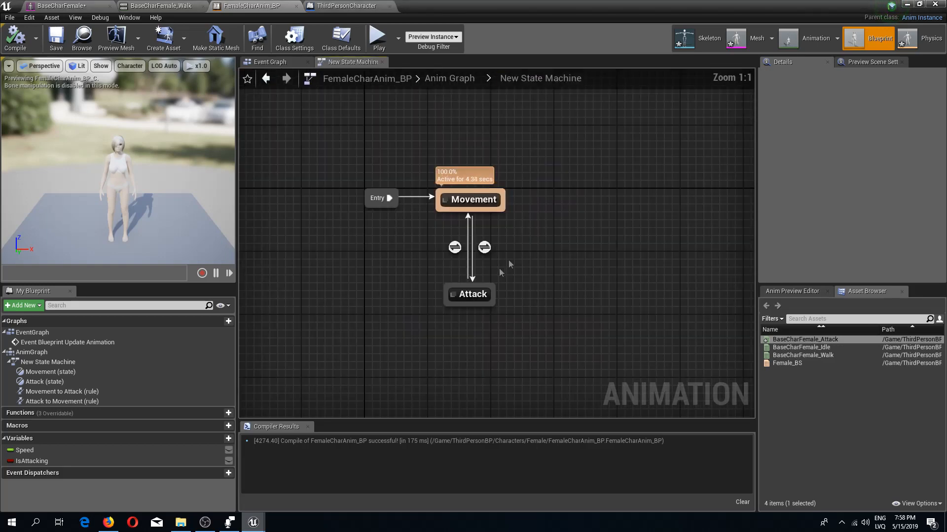
right_drag(395, 121, 416, 126)
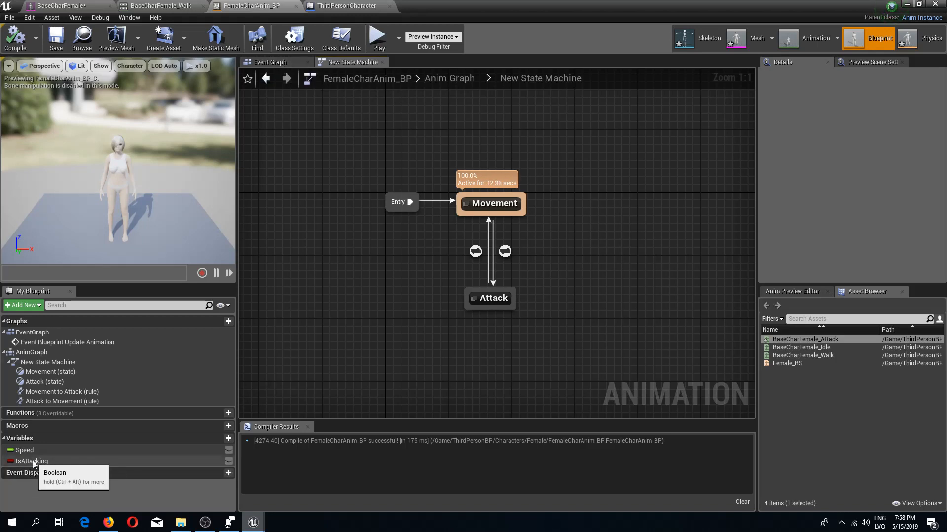
- Open the ThirdPersonCharacter blueprint's Event Graph at the Left Mouse Button section
click(338, 5)
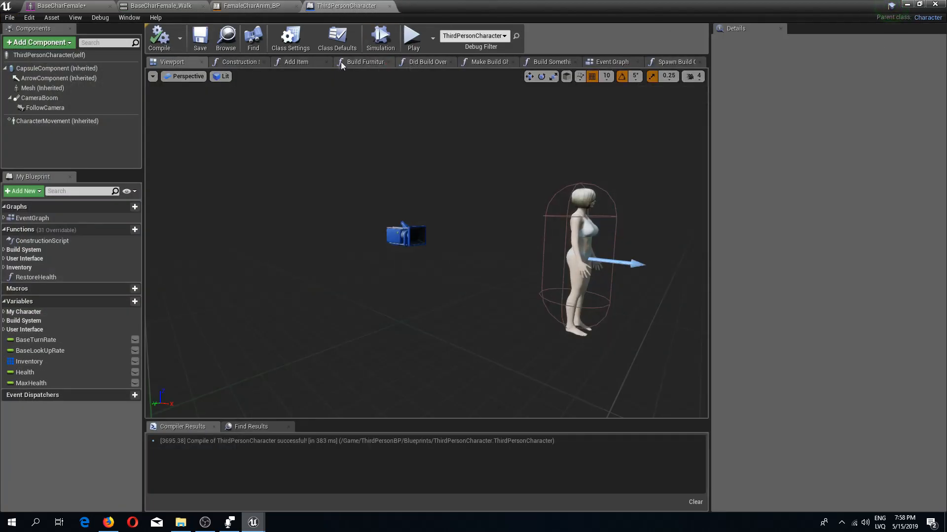
click(609, 62)
scroll(324, 233, down, 7)
right_drag(323, 233, 440, 176)
right_drag(413, 240, 622, 219)
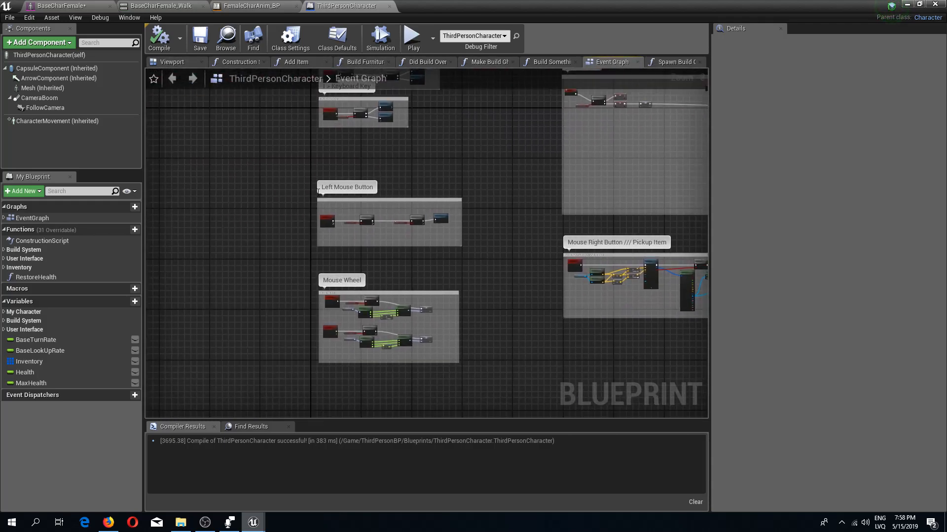
- Extend the Left Mouse Button comment box downward to make room for more nodes
scroll(318, 197, up, 8)
scroll(302, 176, down, 3)
right_drag(266, 226, 376, 213)
drag(378, 219, 381, 338)
right_drag(380, 338, 440, 325)
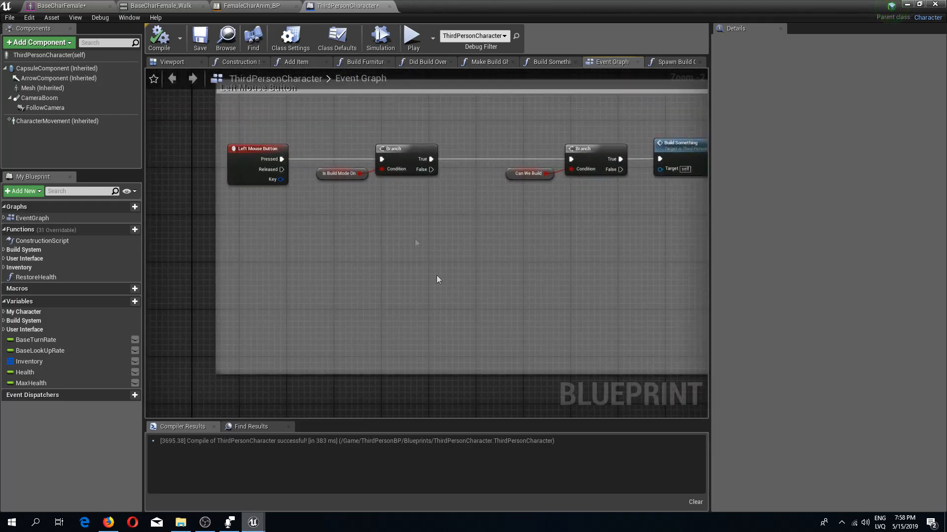
- Add a Delay node with a duration of 2 seconds on the False output of the Is Build Mode On Branch
scroll(373, 202, up, 2)
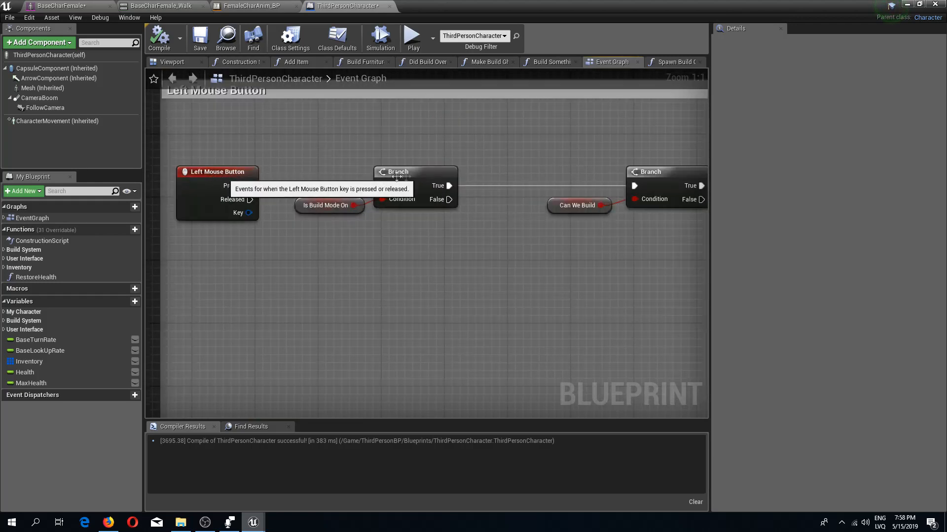
click(225, 176)
click(422, 180)
right_drag(347, 216, 381, 171)
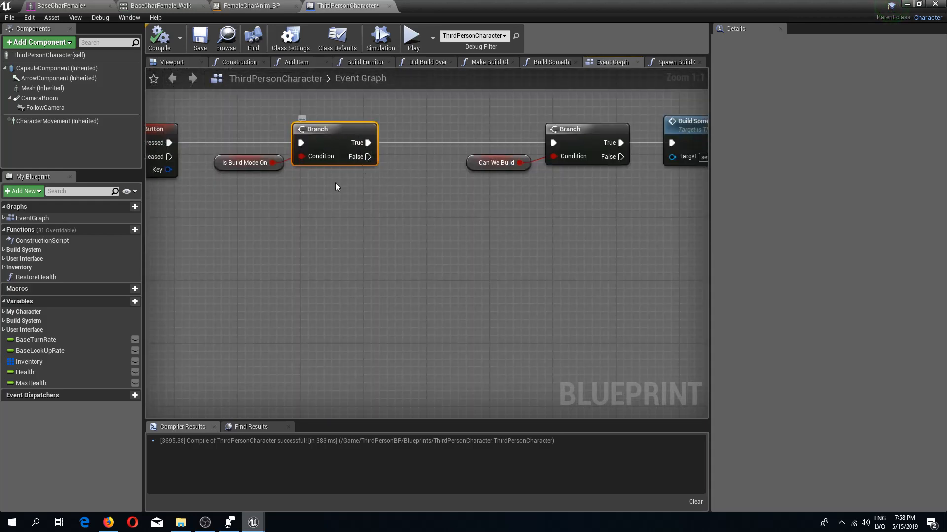
drag(370, 158, 401, 226)
text(delay)
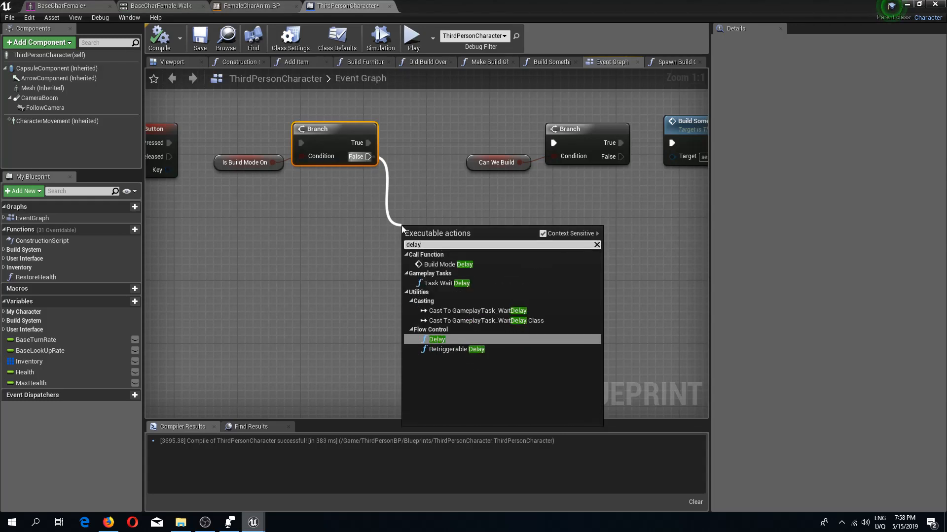
key(Return)
drag(457, 238, 471, 263)
click(471, 283)
text(2)
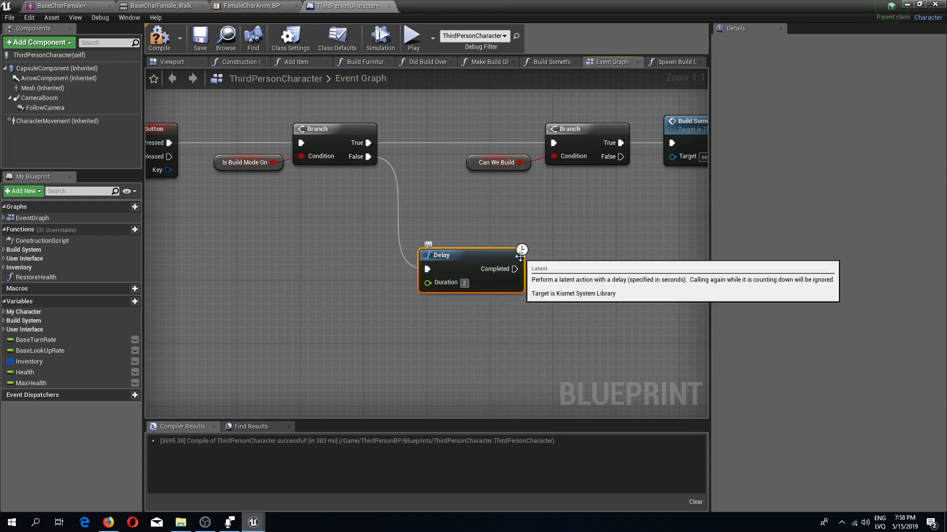
drag(520, 256, 536, 280)
click(358, 305)
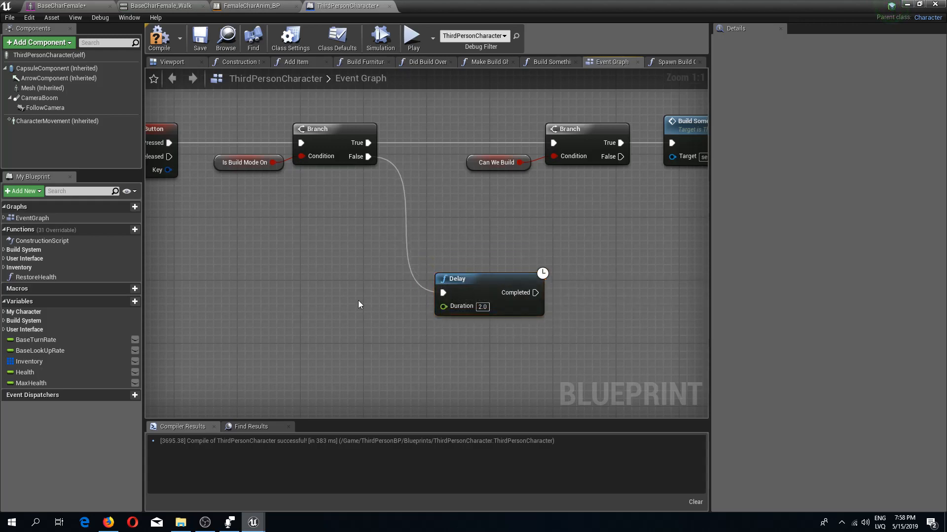
- Create a Boolean variable named IsAttacking in the ThirdPersonCharacter blueprint
click(118, 302)
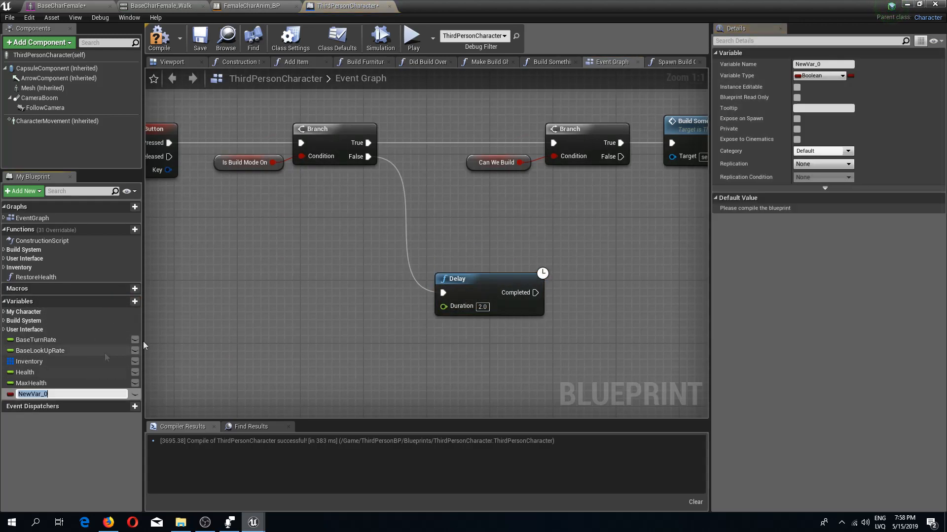
text(Is)
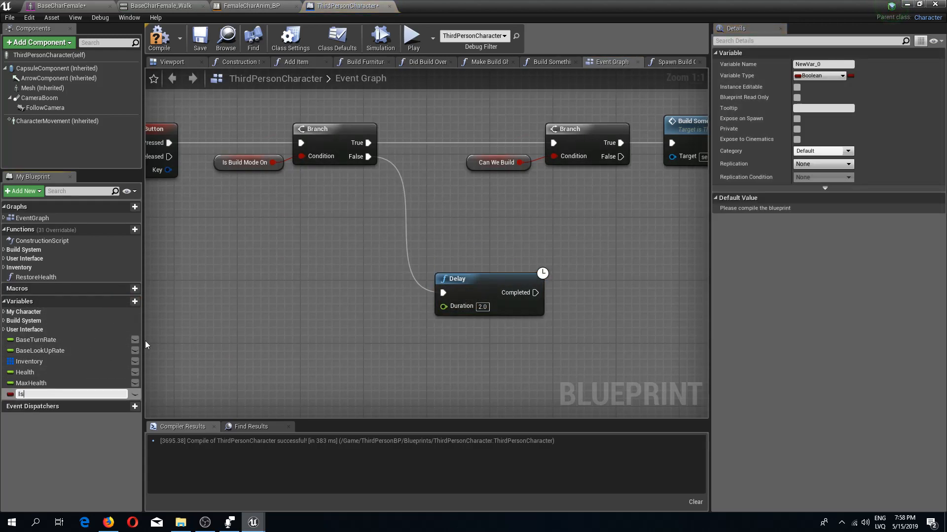
text(Attacking)
key(Return)
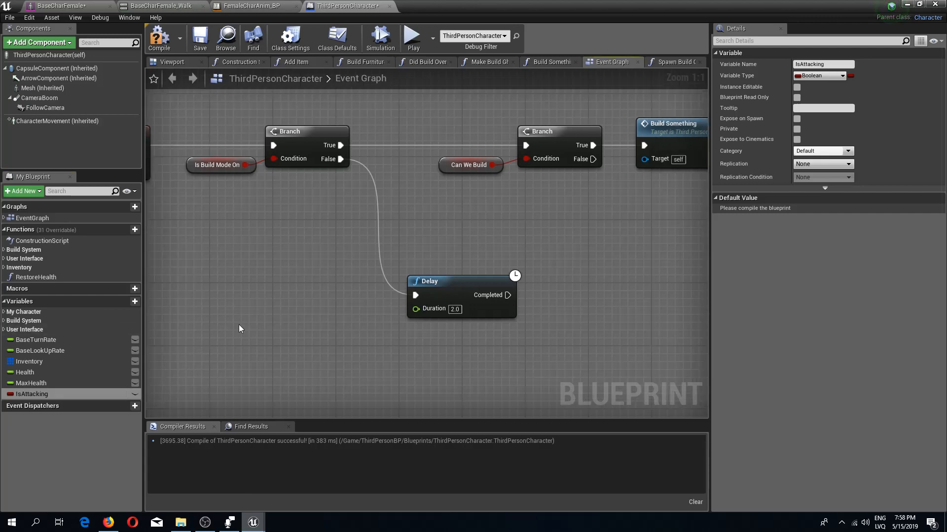
- Insert an IsAttacking setter between the Branch's False output and the Delay node, and set its value to true
drag(25, 394, 278, 195)
drag(342, 158, 342, 159)
drag(416, 178, 377, 241)
drag(465, 277, 549, 289)
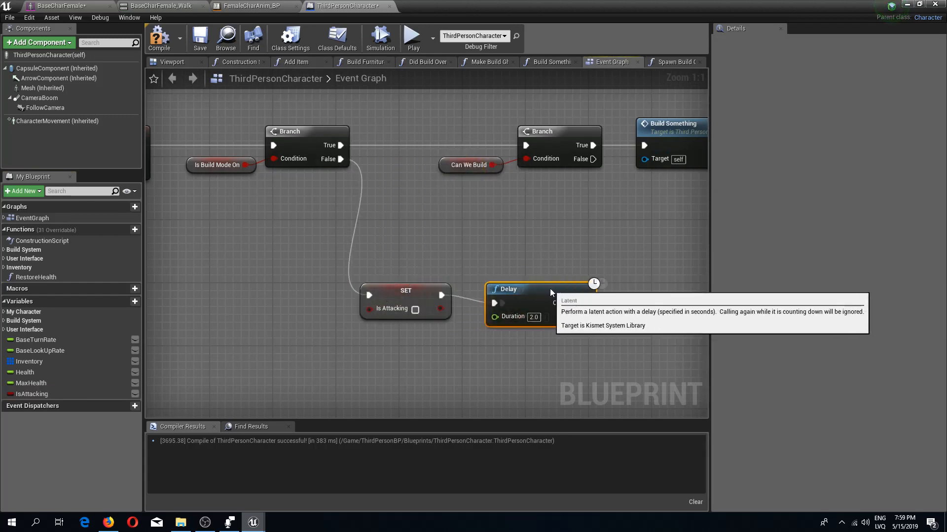
right_drag(346, 252, 417, 260)
click(369, 158)
right_drag(370, 158, 428, 223)
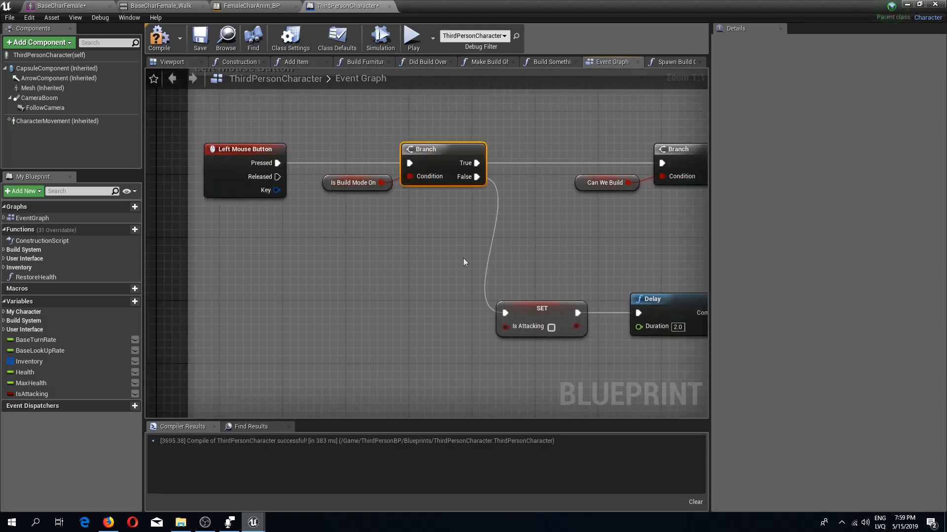
right_drag(503, 274, 463, 251)
click(463, 251)
right_drag(488, 305, 306, 251)
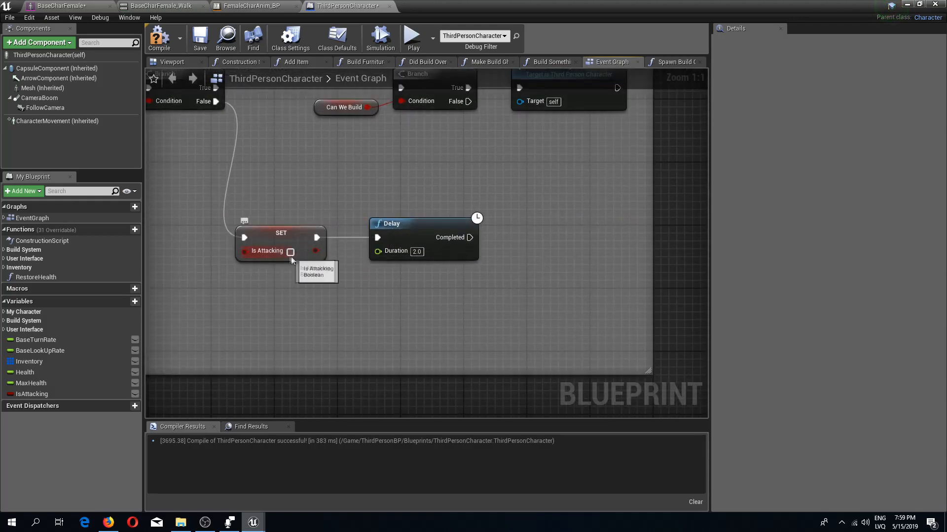
click(290, 252)
right_drag(301, 242, 308, 295)
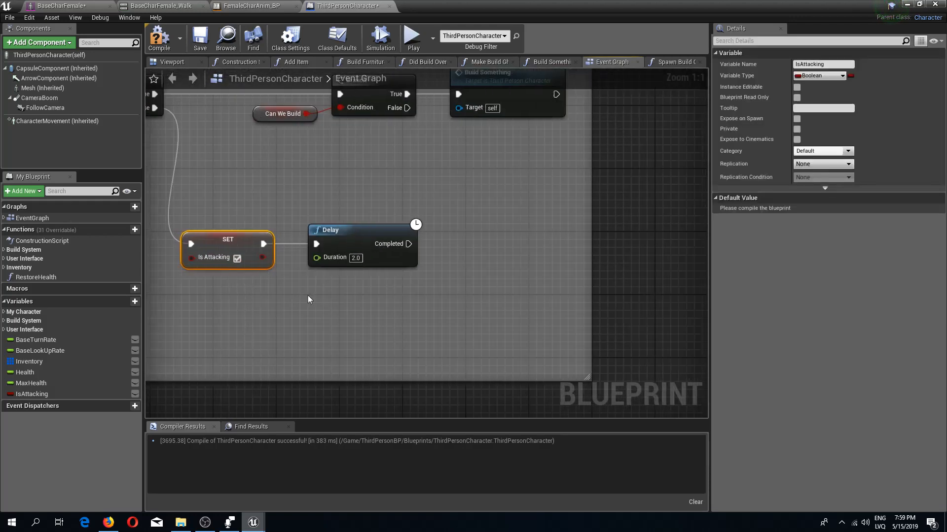
- Connect a second IsAttacking setter with value false to the Delay's Completed output, then compile and save the blueprint
click(345, 236)
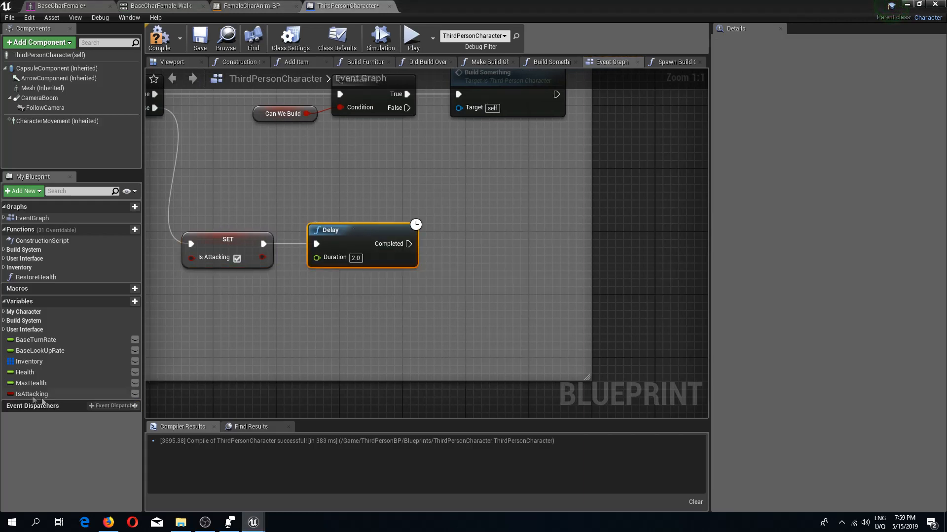
drag(33, 397, 227, 354)
drag(413, 243, 466, 253)
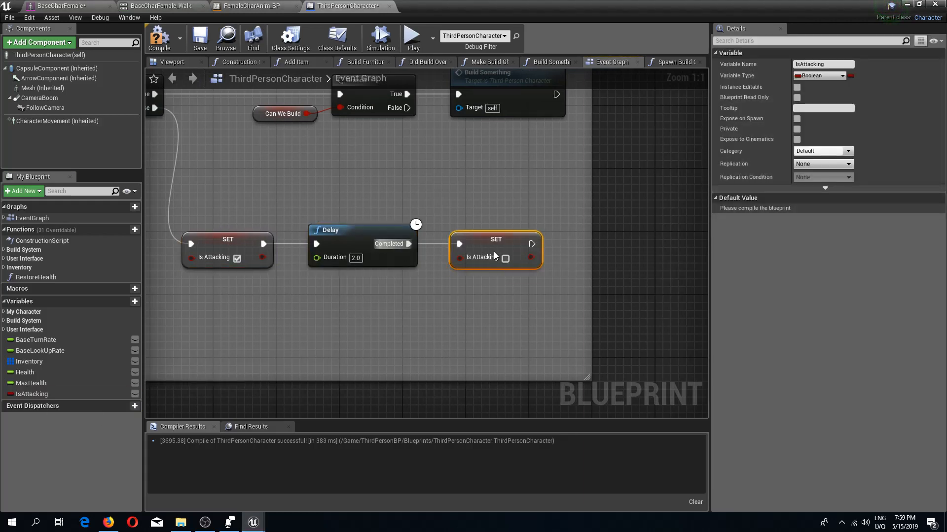
scroll(498, 266, down, 1)
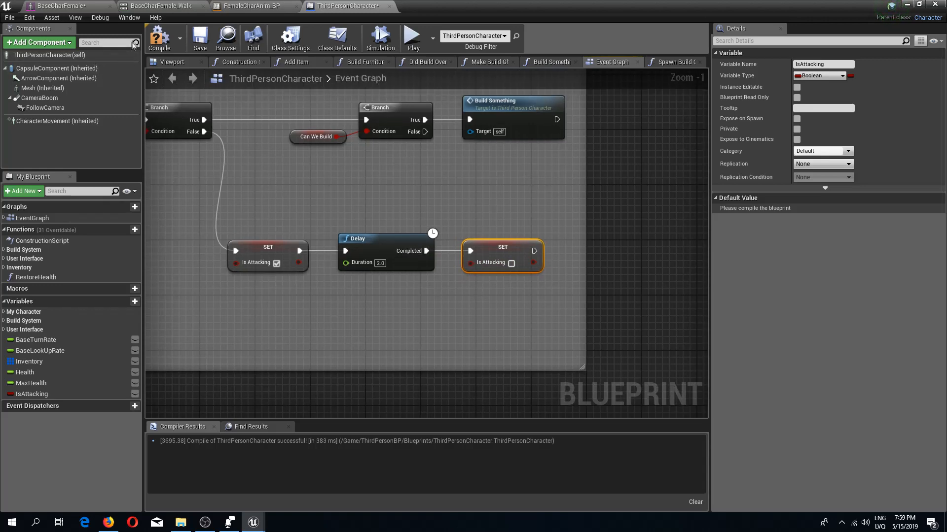
click(159, 37)
click(199, 39)
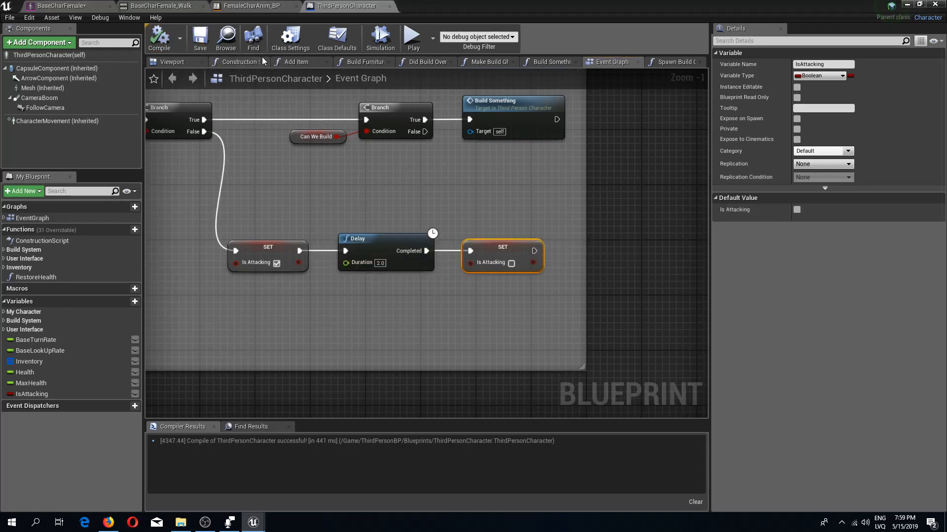
- In FemaleCharAnim_BP's Event Graph, add a Get Is Attacking node from the As Third Person Character output of the cast
click(259, 6)
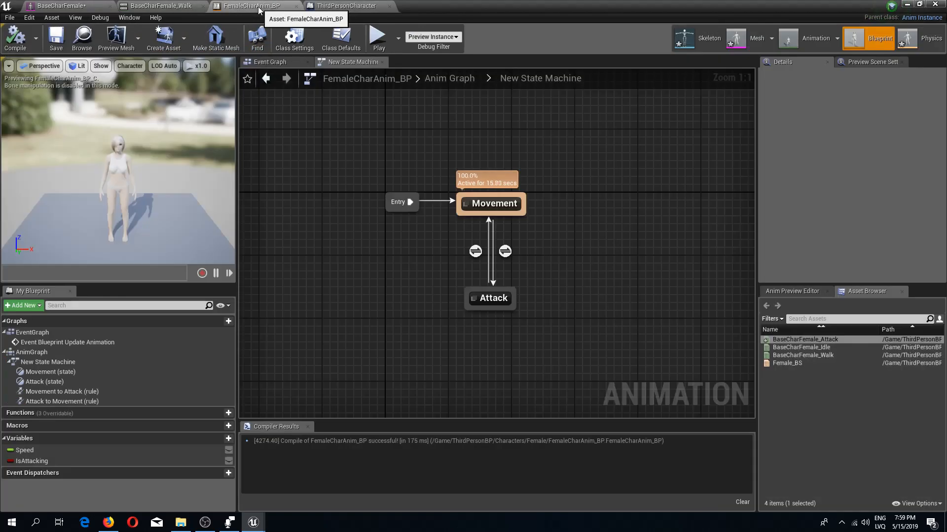
right_drag(448, 165, 457, 187)
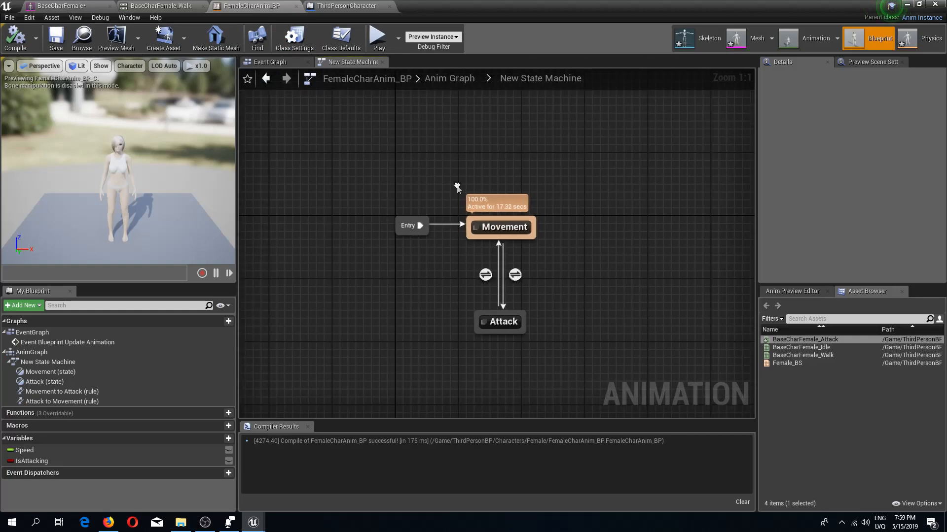
click(268, 62)
scroll(313, 222, up, 2)
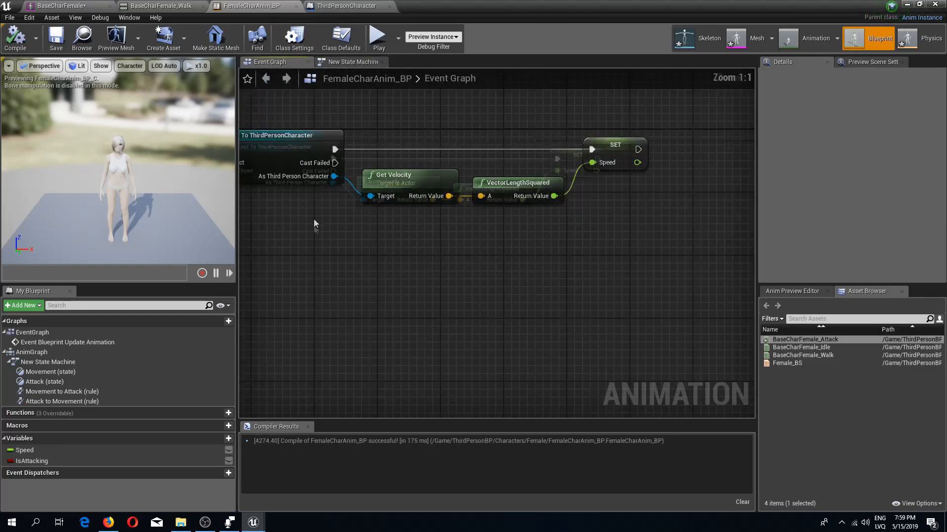
drag(327, 179, 391, 271)
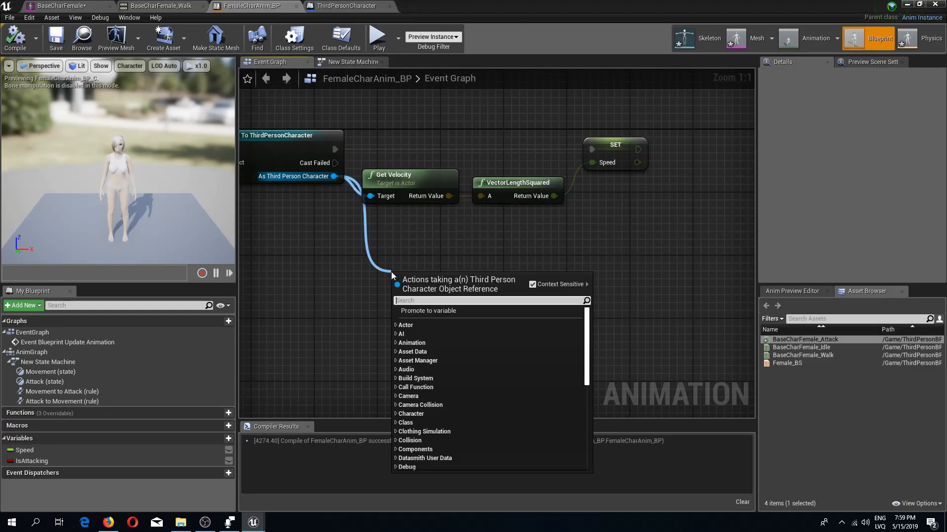
text(get is attac)
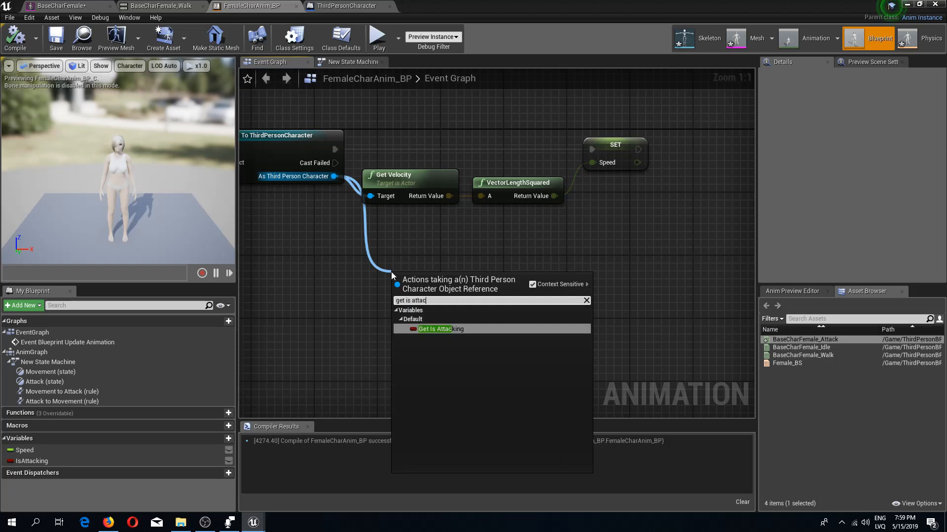
key(Return)
drag(476, 282, 579, 235)
right_drag(547, 265, 346, 312)
- Chain an IsAttacking setter after the Speed setter, feed it from the character's Is Attacking value, then compile and save
drag(35, 460, 438, 197)
right_drag(494, 254, 527, 241)
drag(579, 199, 581, 182)
right_drag(537, 220, 580, 228)
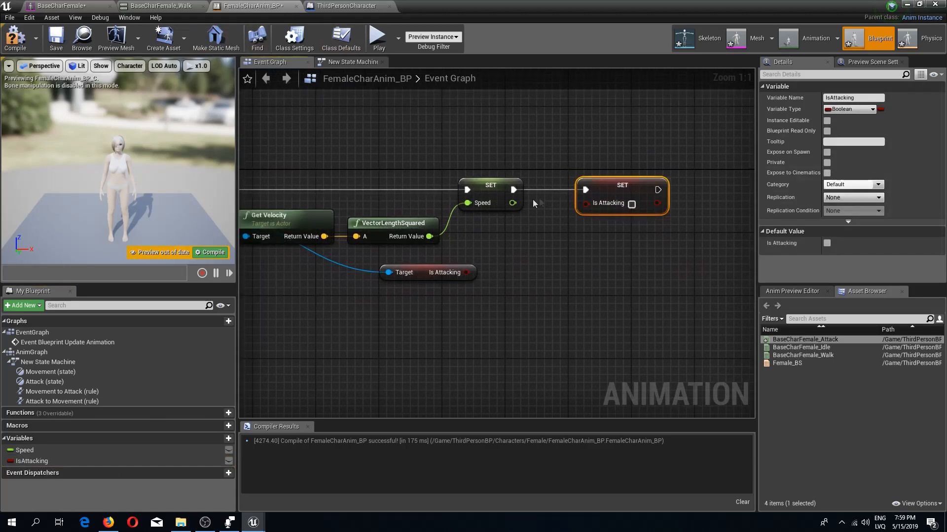
drag(585, 203, 389, 276)
scroll(489, 284, down, 1)
right_drag(491, 284, 520, 278)
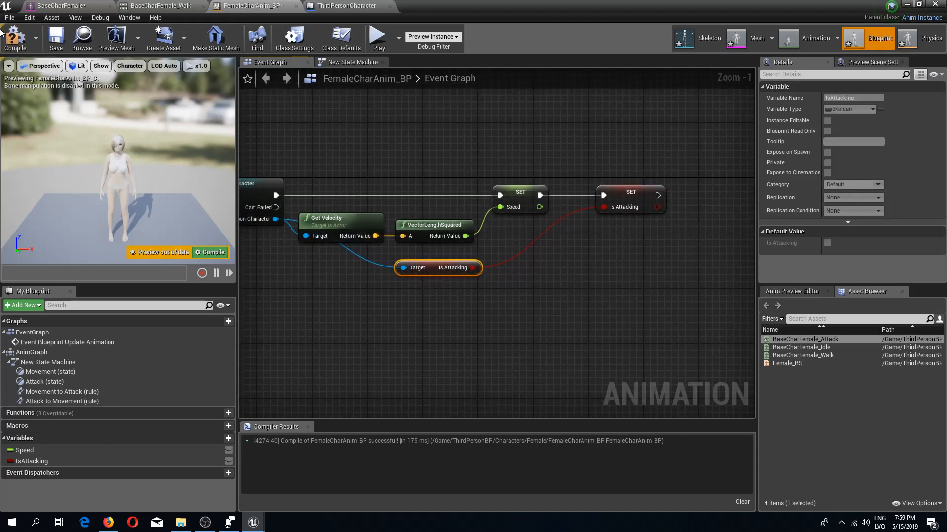
click(56, 38)
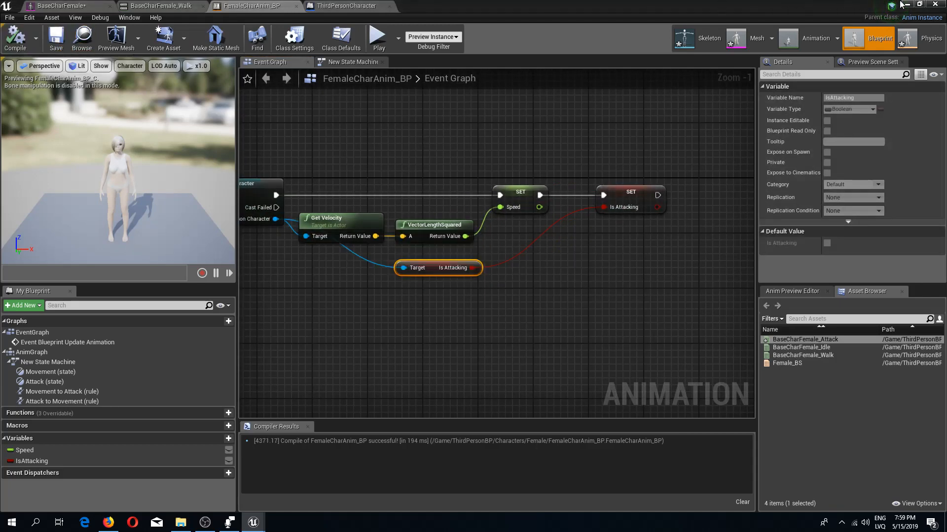
- Play the level to test the character's animations while walking around the arena, then stop the session
click(906, 5)
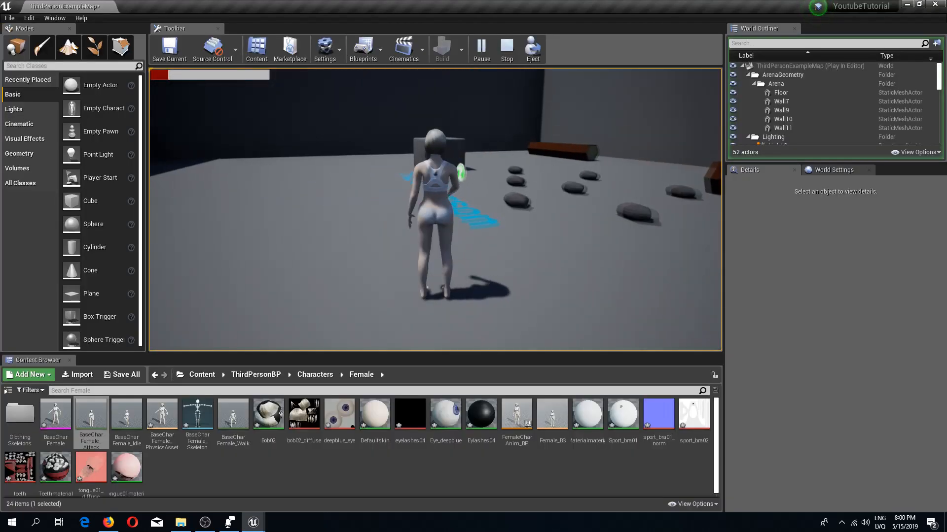
key(w)
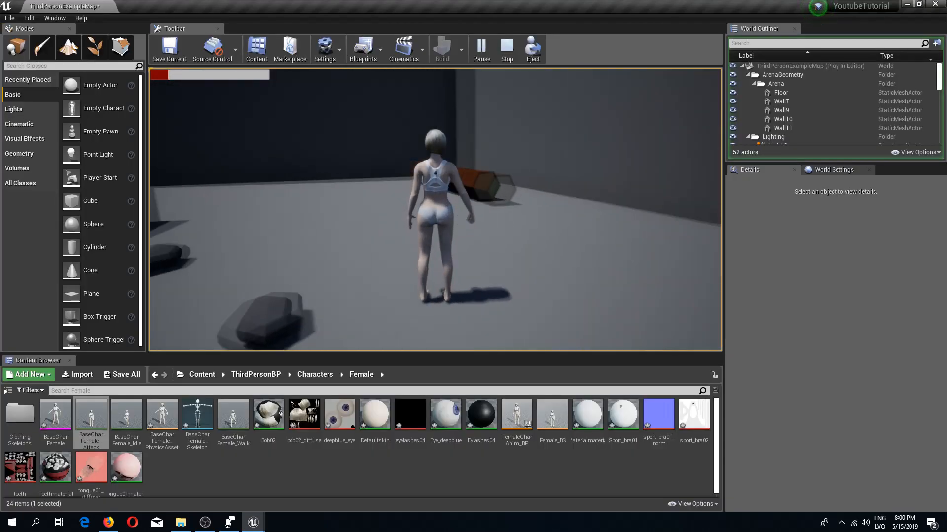
key(w)
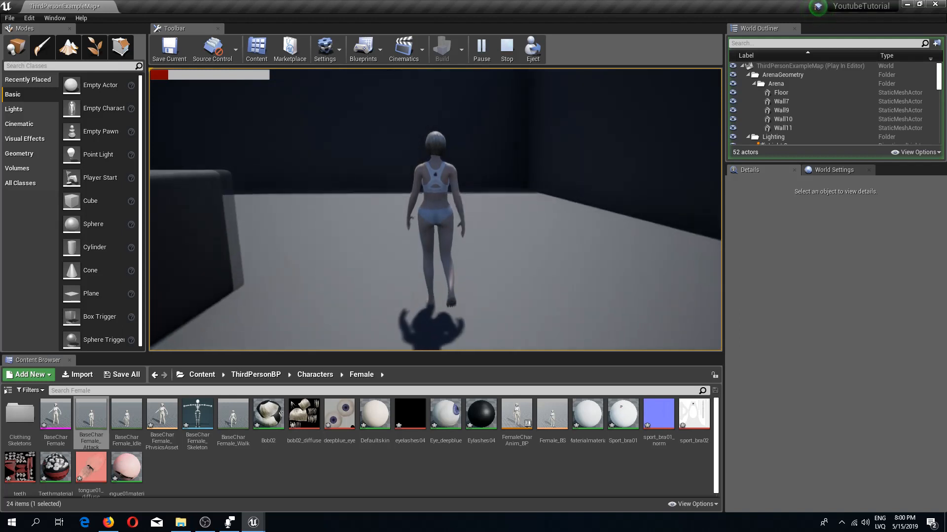
key(w)
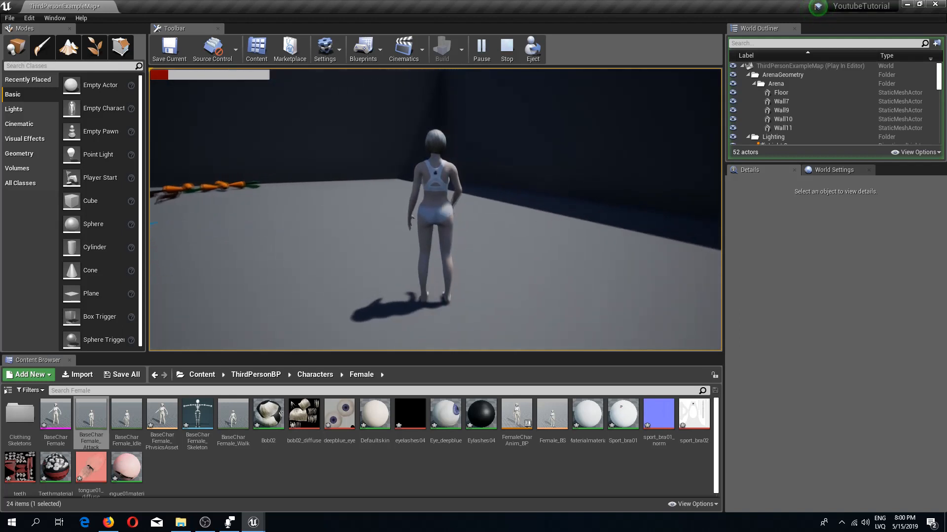
key(w)
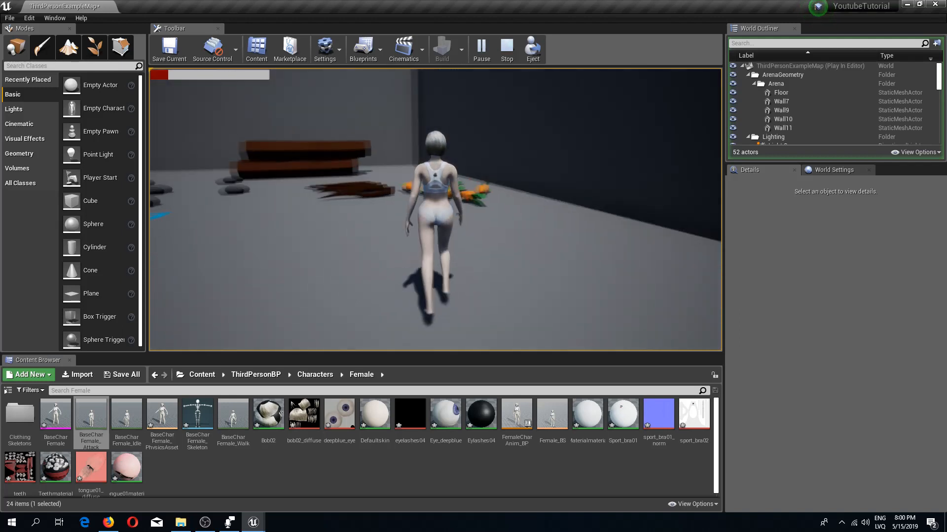
key(w)
key(Escape)
- Check the rate scale and sequence length of the BaseCharFemale_Attack animation
click(253, 523)
click(288, 473)
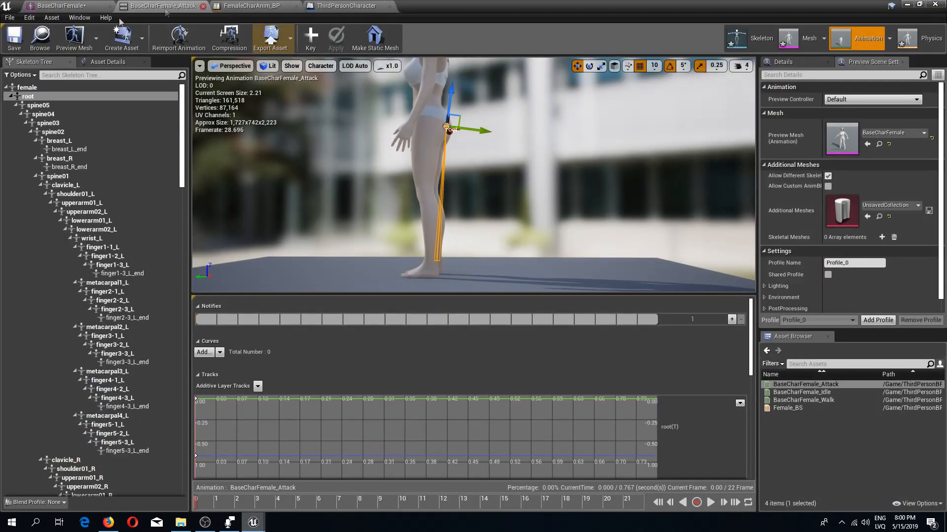
click(107, 62)
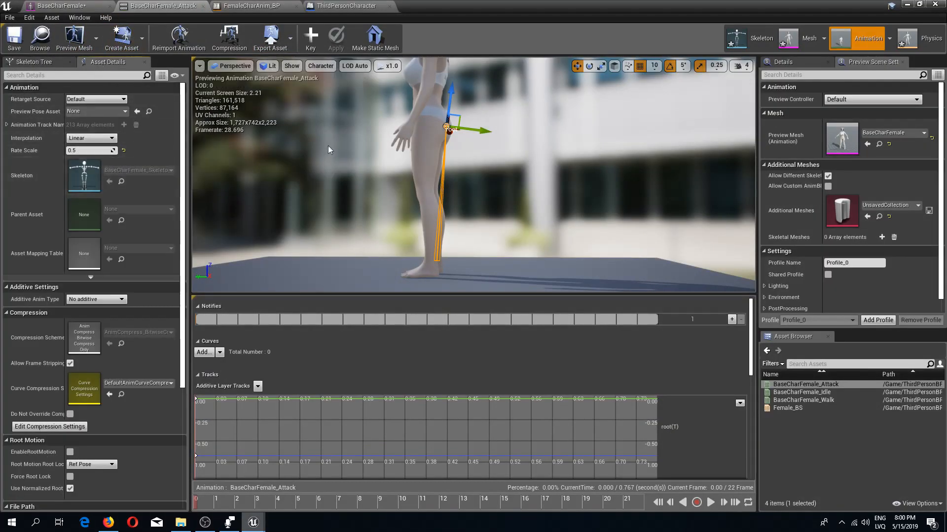
click(797, 384)
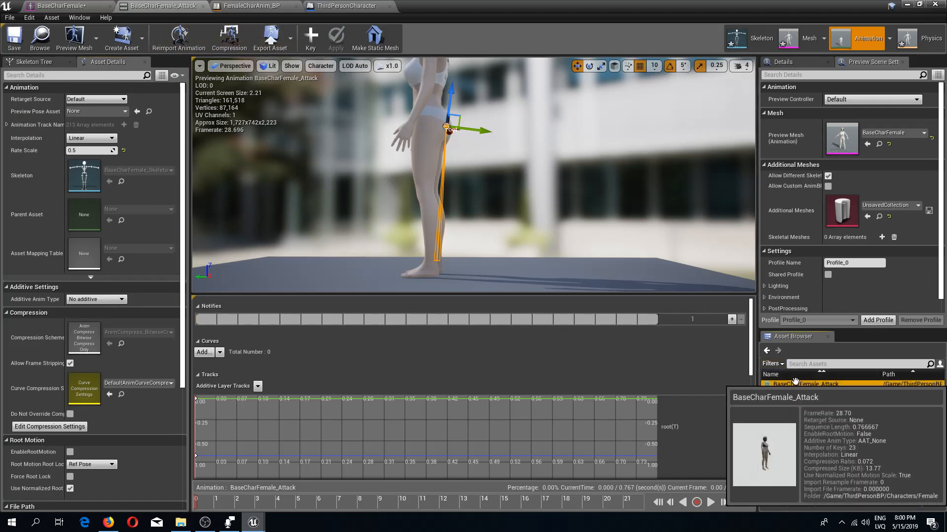
- In the ThirdPersonCharacter Event Graph, set the attack Delay's duration to 1.8 seconds and compile the blueprint
click(328, 5)
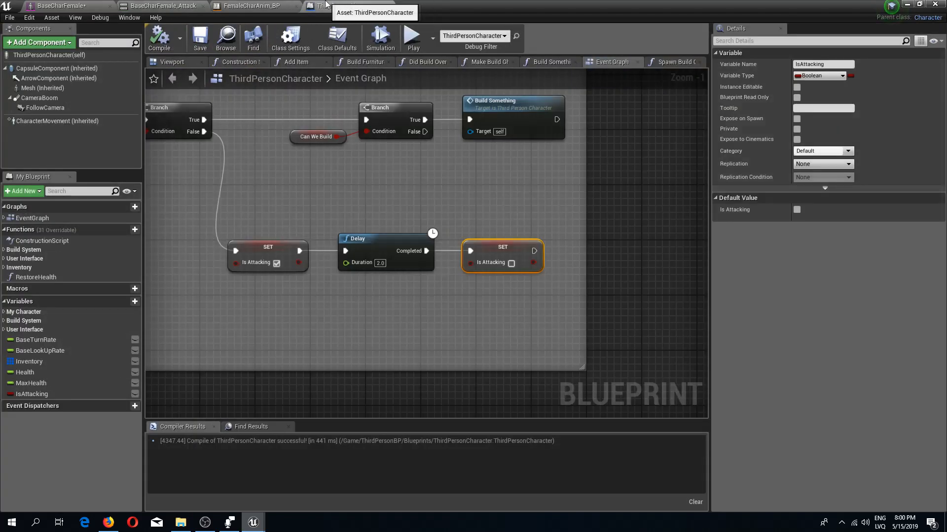
scroll(400, 254, up, 1)
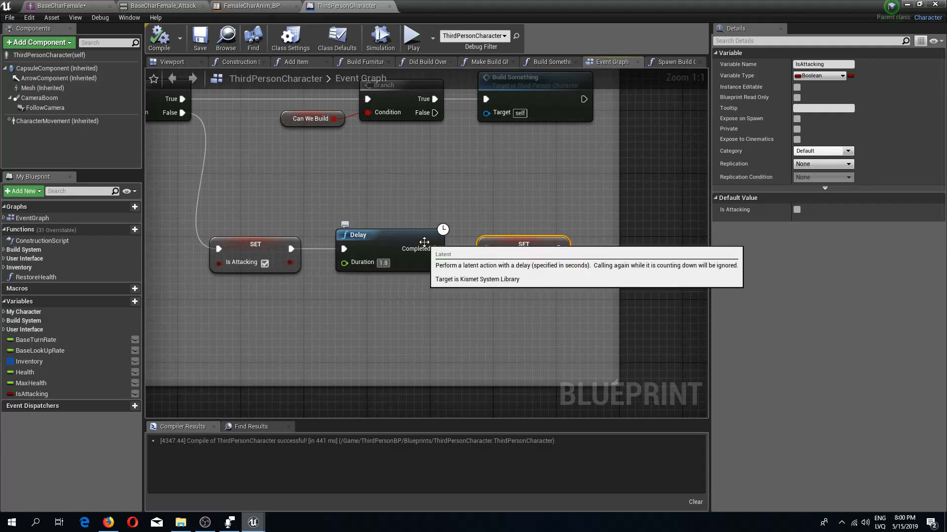
click(160, 38)
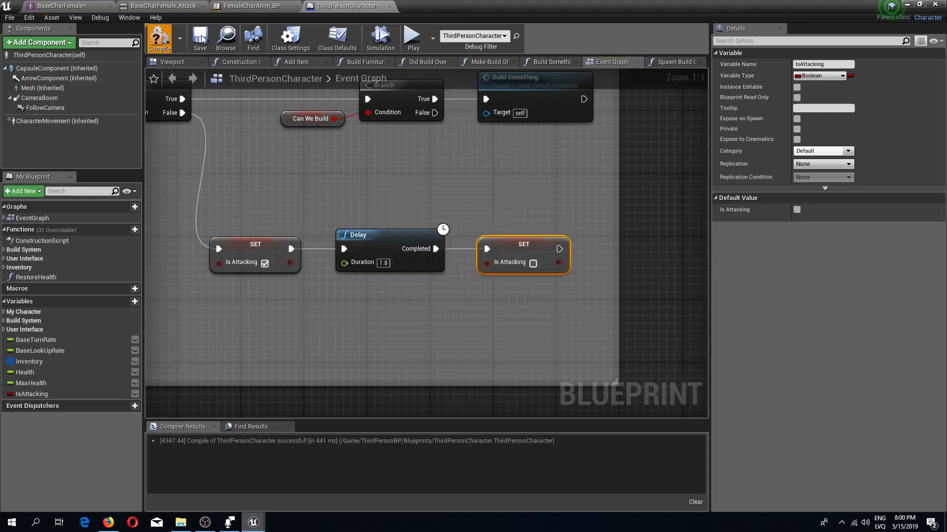
- Return to the level and play it, walking the character around the arena among the rocks, logs and carrots to test its animations
click(907, 4)
click(483, 43)
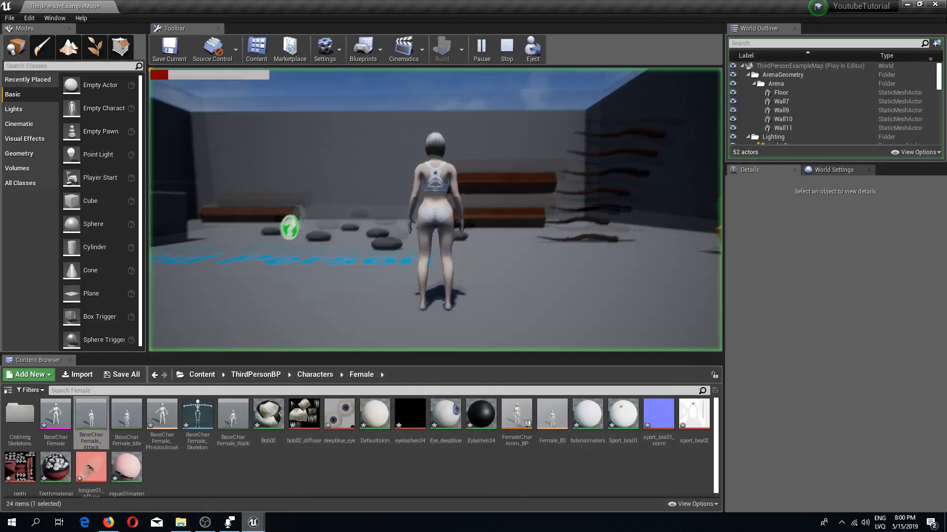
key(w)
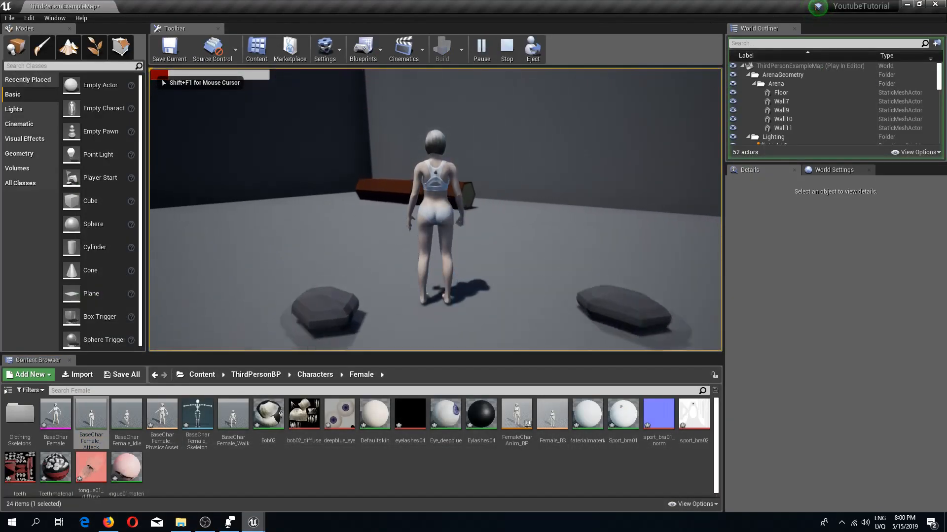
key(w)
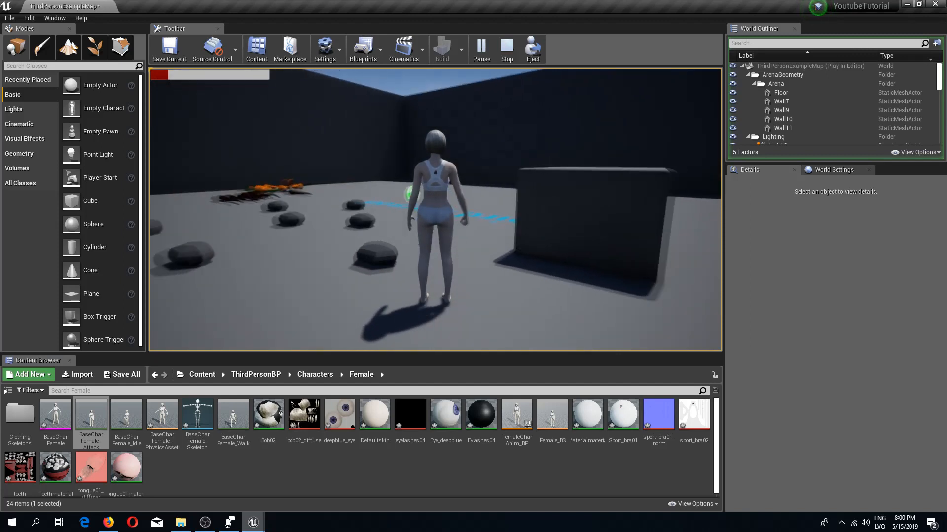
key(w)
key(w)
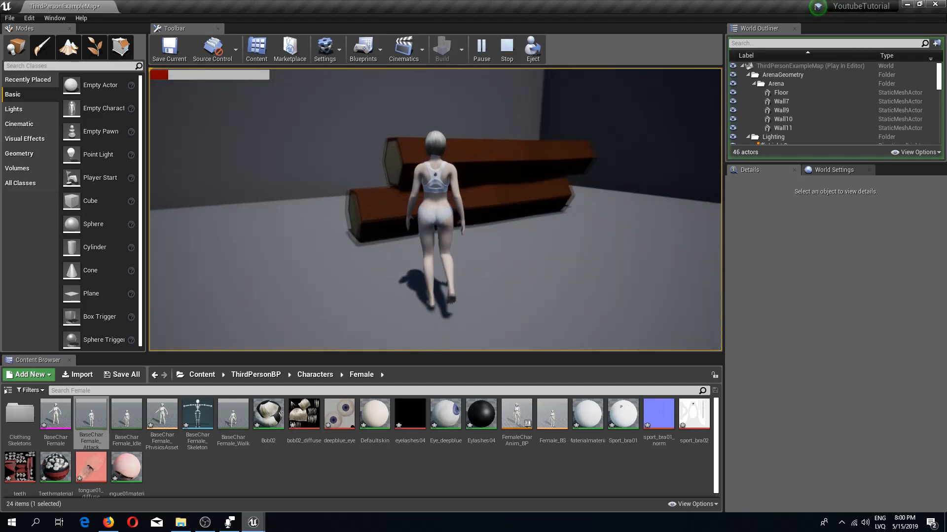
key(w)
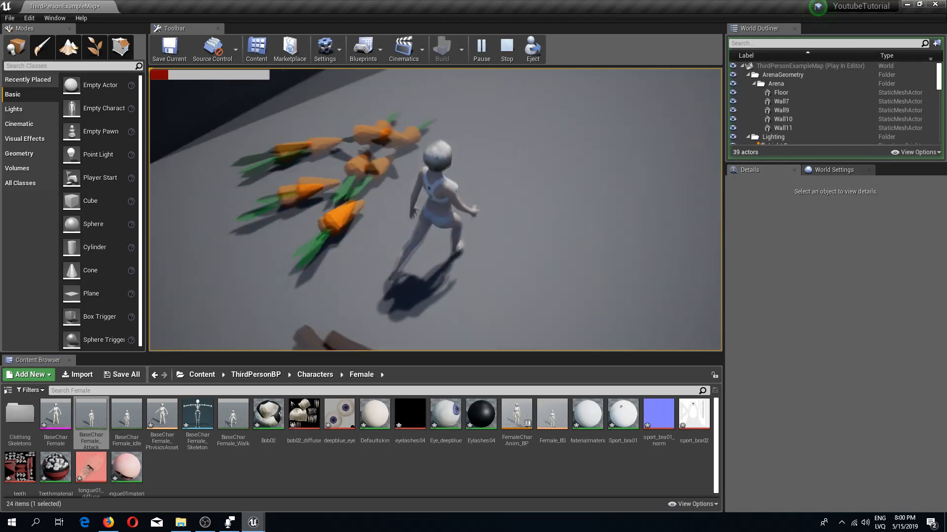
key(w)
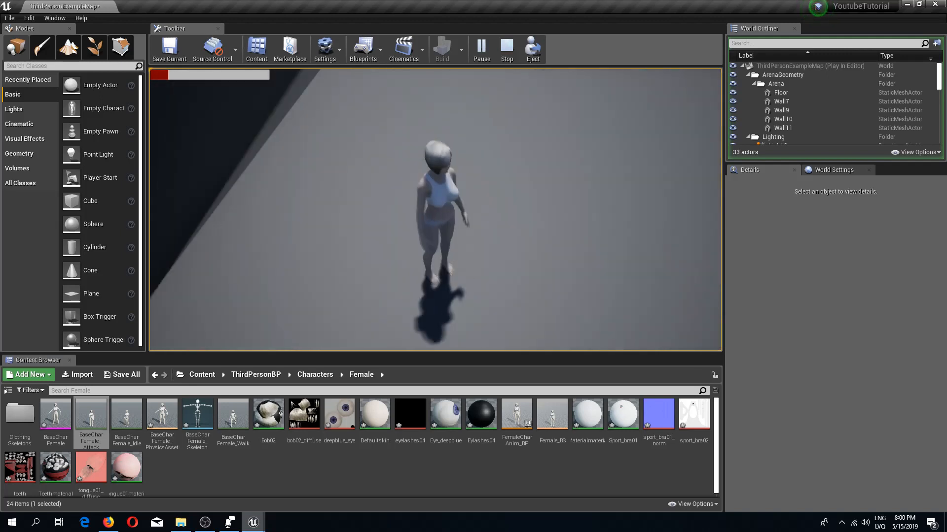
key(w)
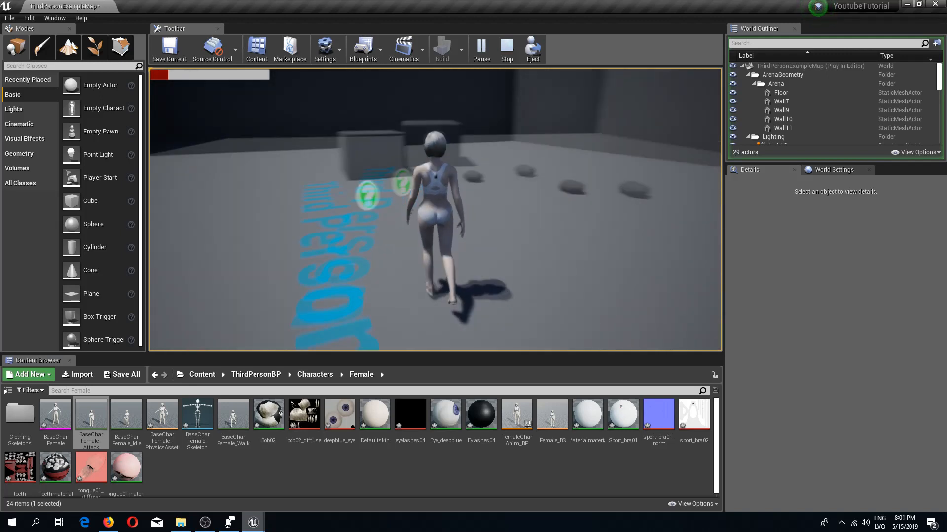
key(w)
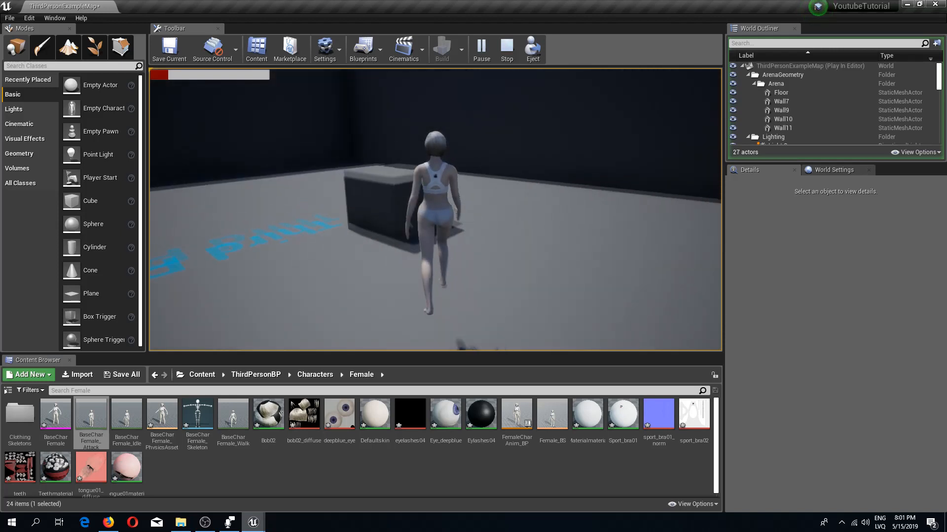
key(w)
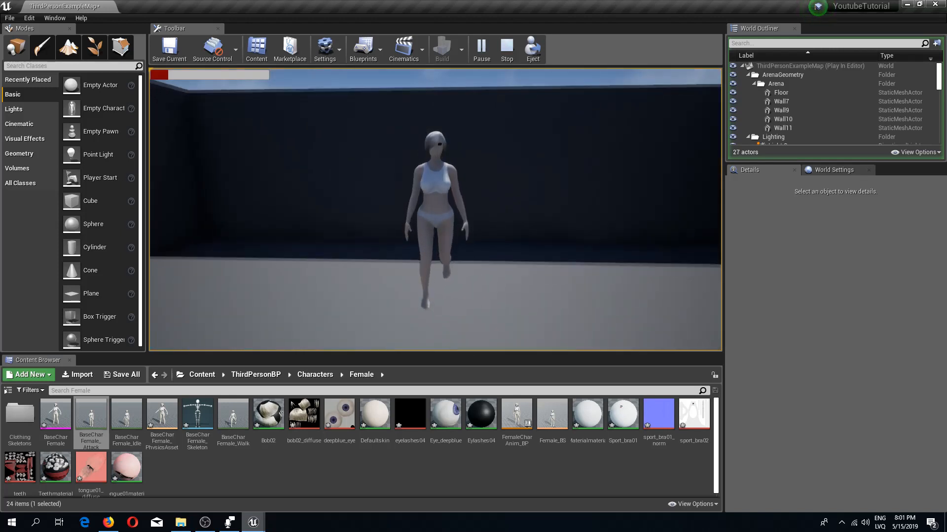
key(w)
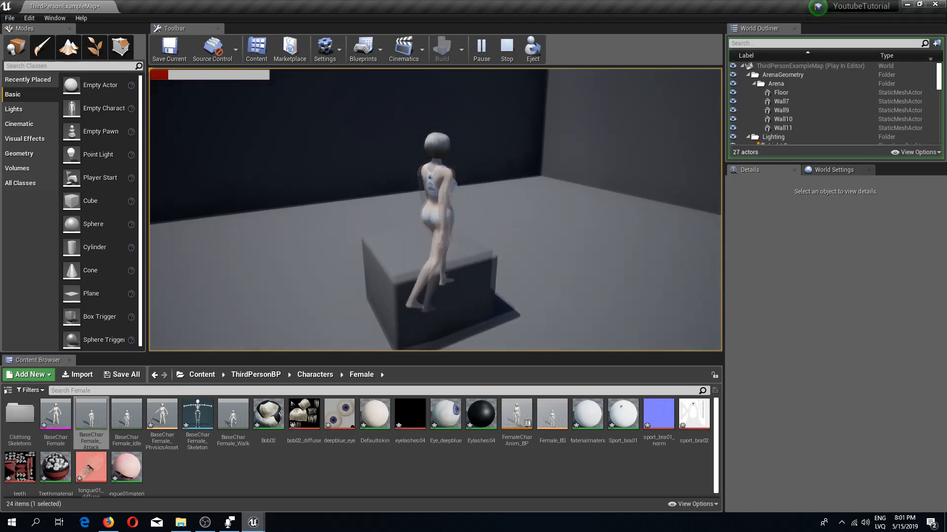